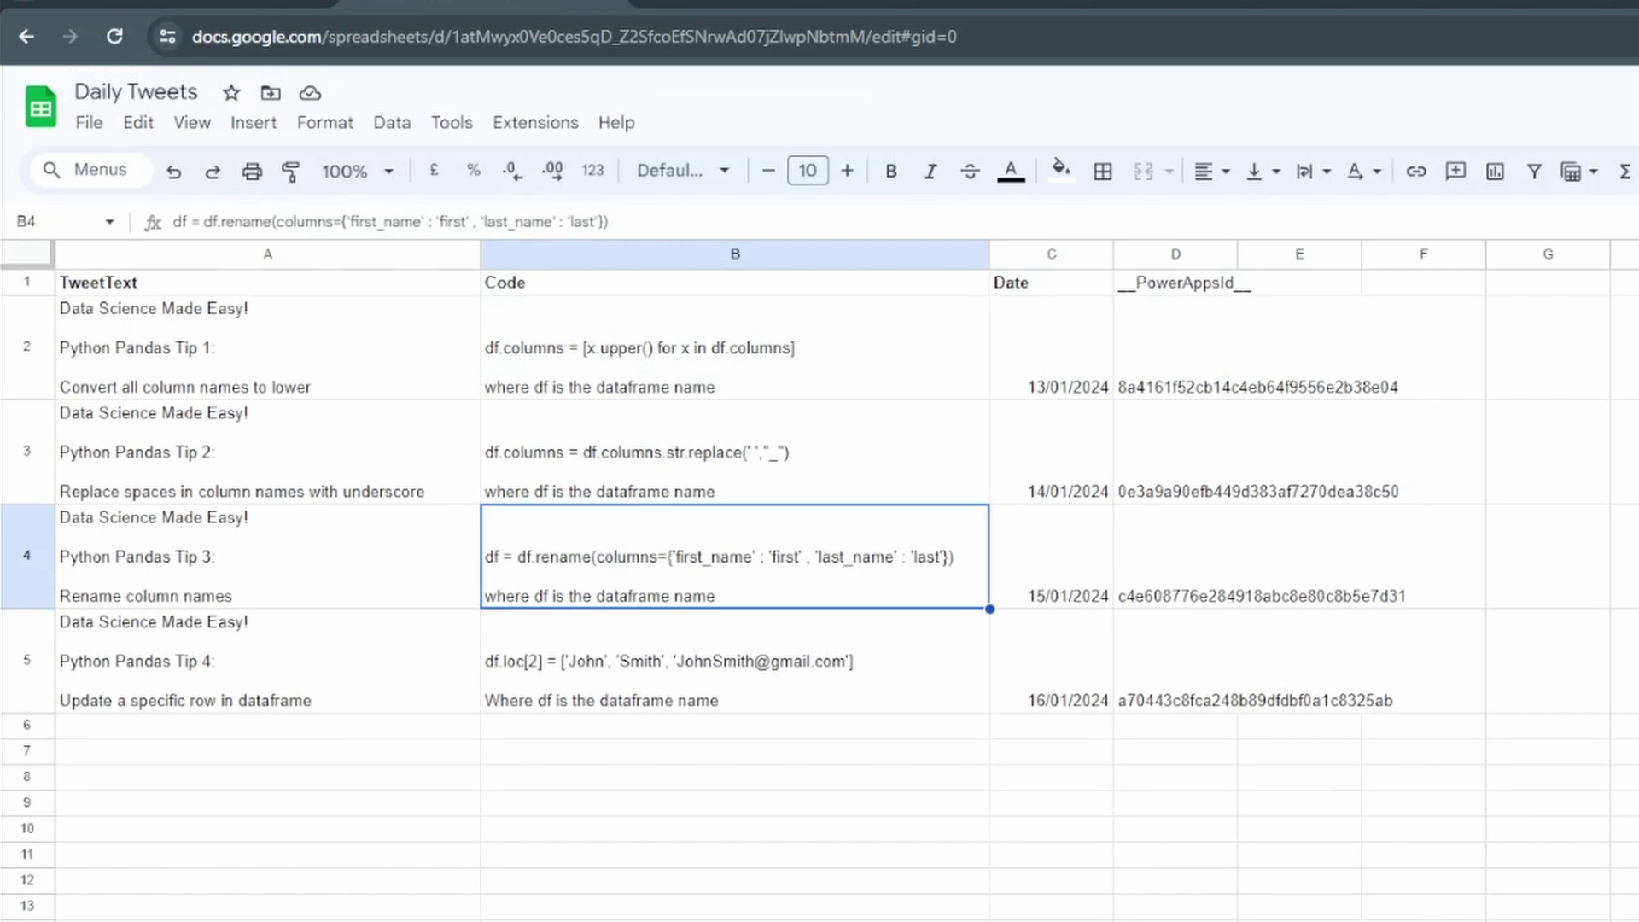
Step: Review the first tweet's text and its scheduled date in the Daily Tweets sheet
left_click(268, 347)
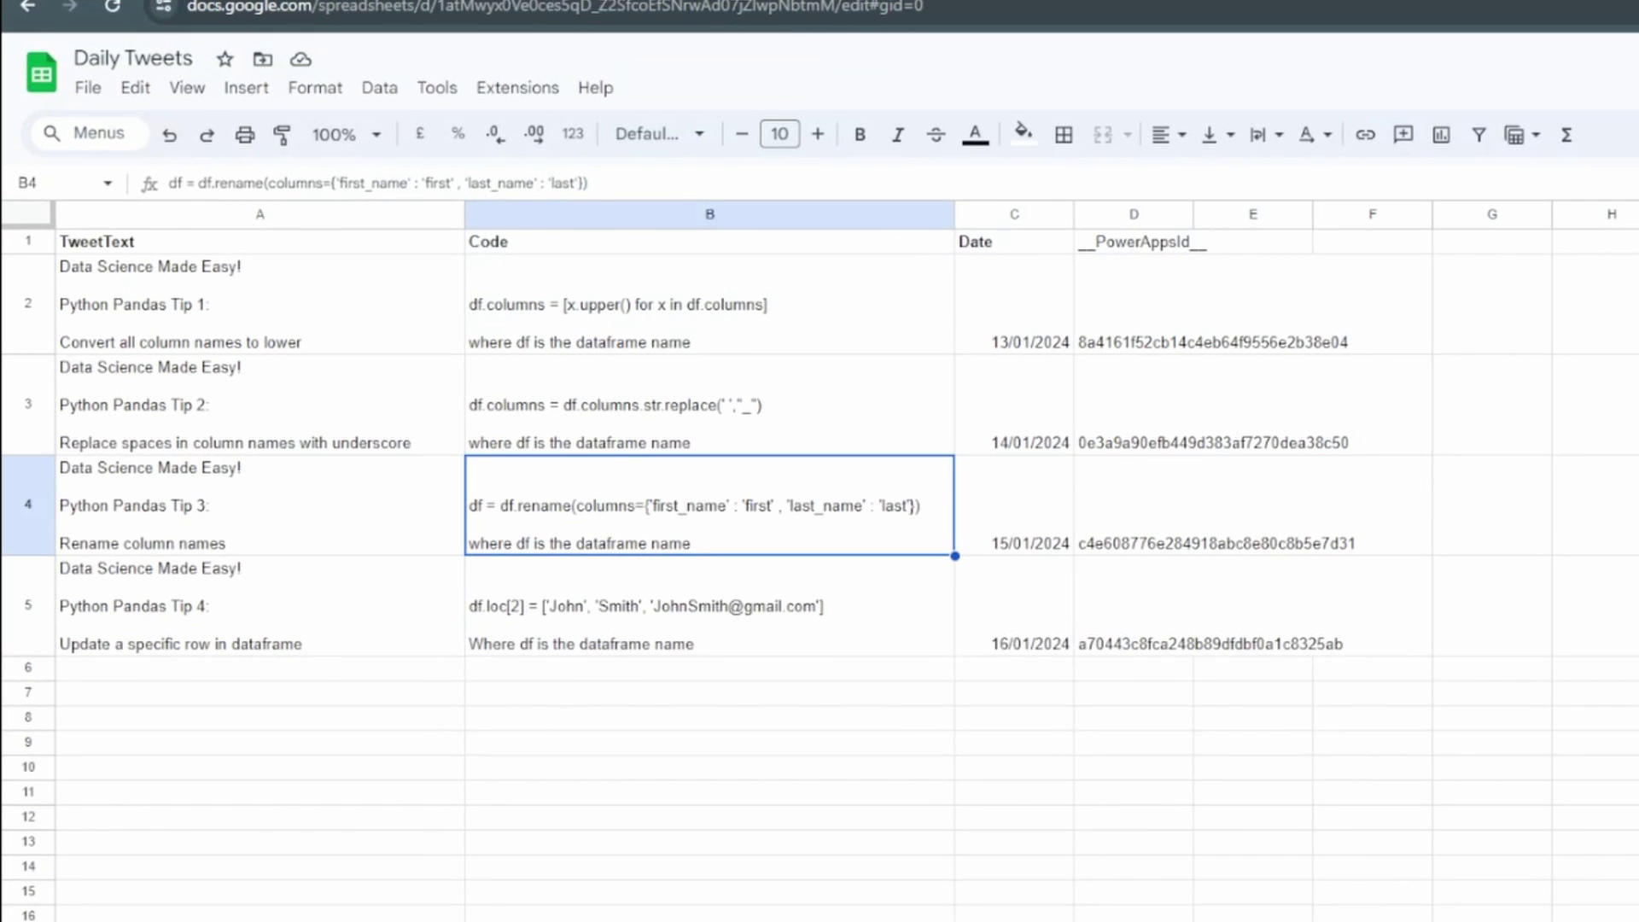
left_click(259, 304)
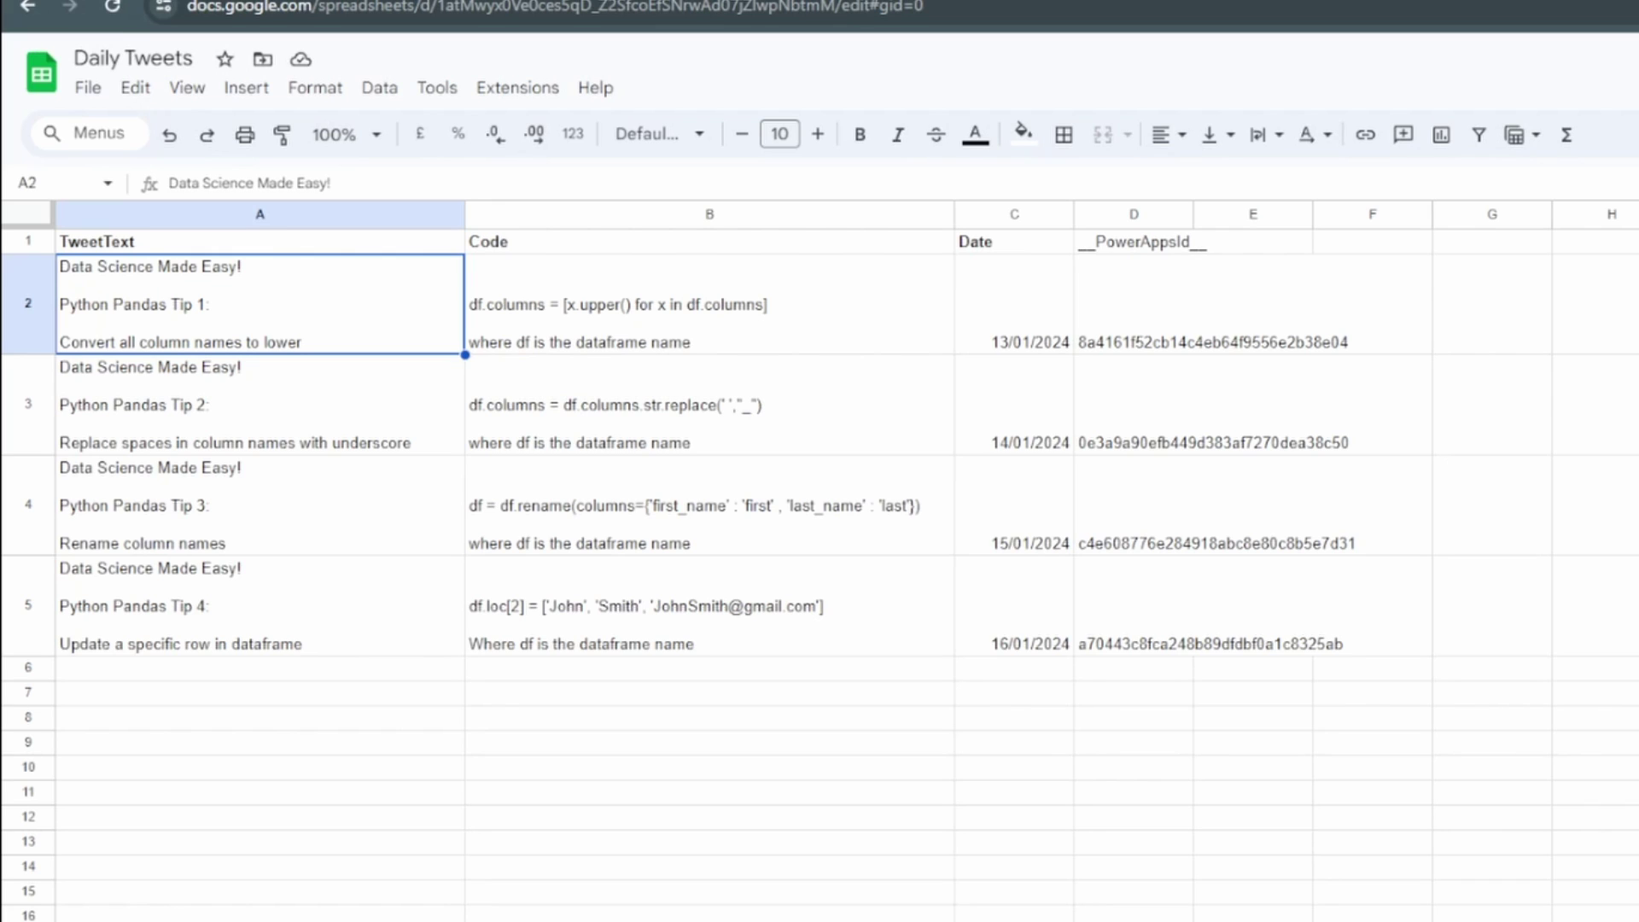
left_click(1013, 304)
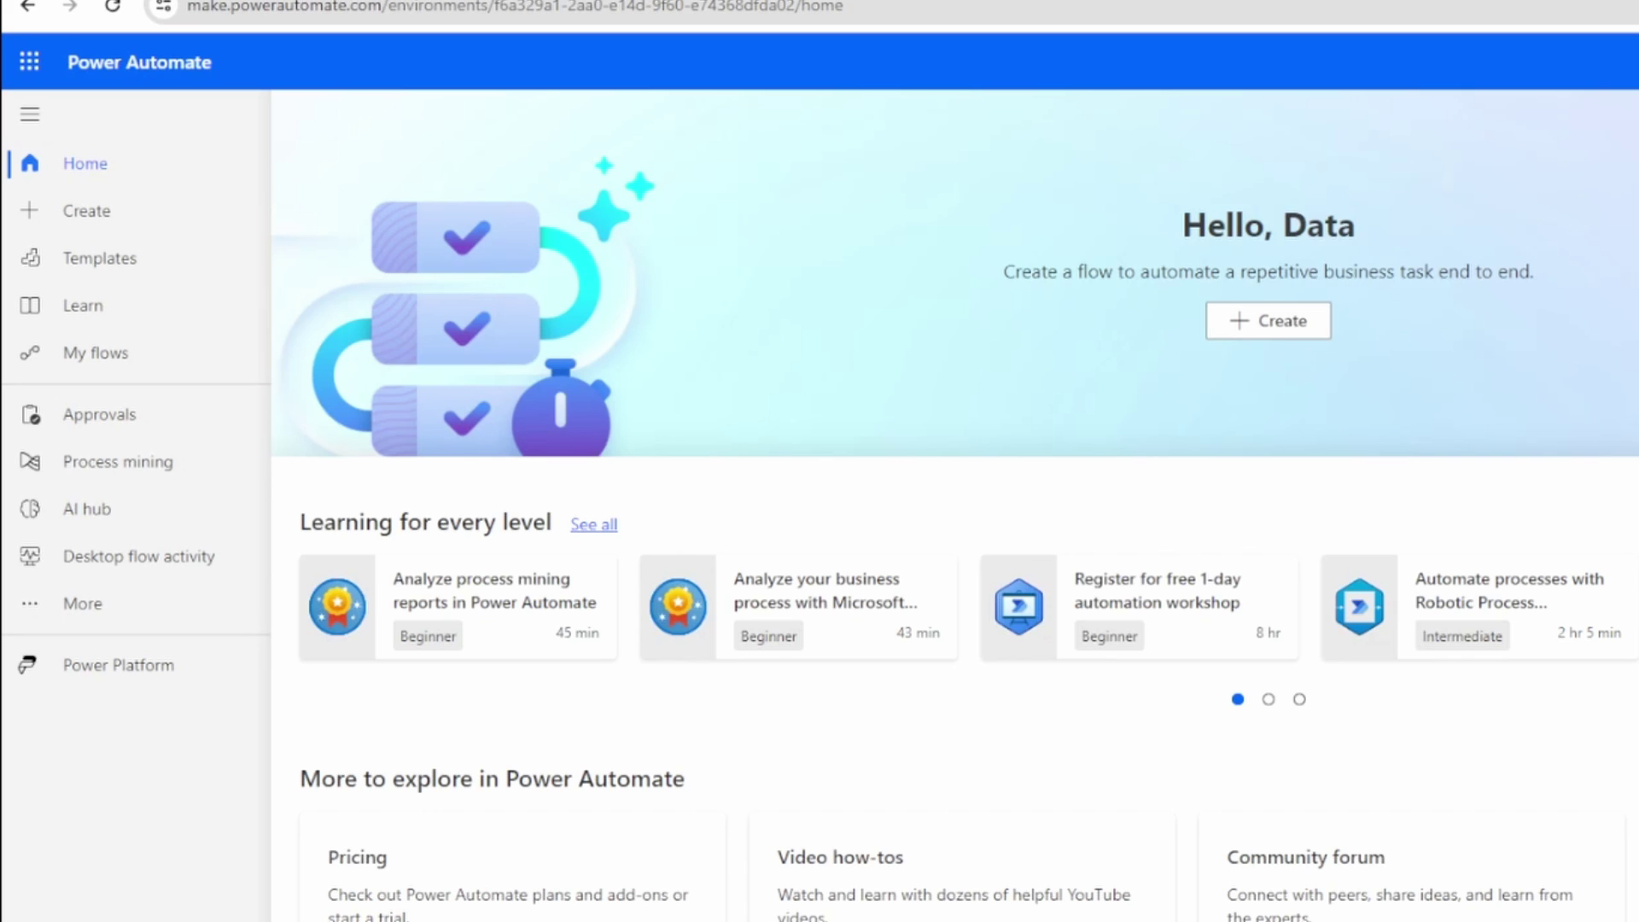
Step: In Power Automate, create a scheduled cloud flow named "Post a Linkedin Post" that repeats every 1 day
left_click(85, 210)
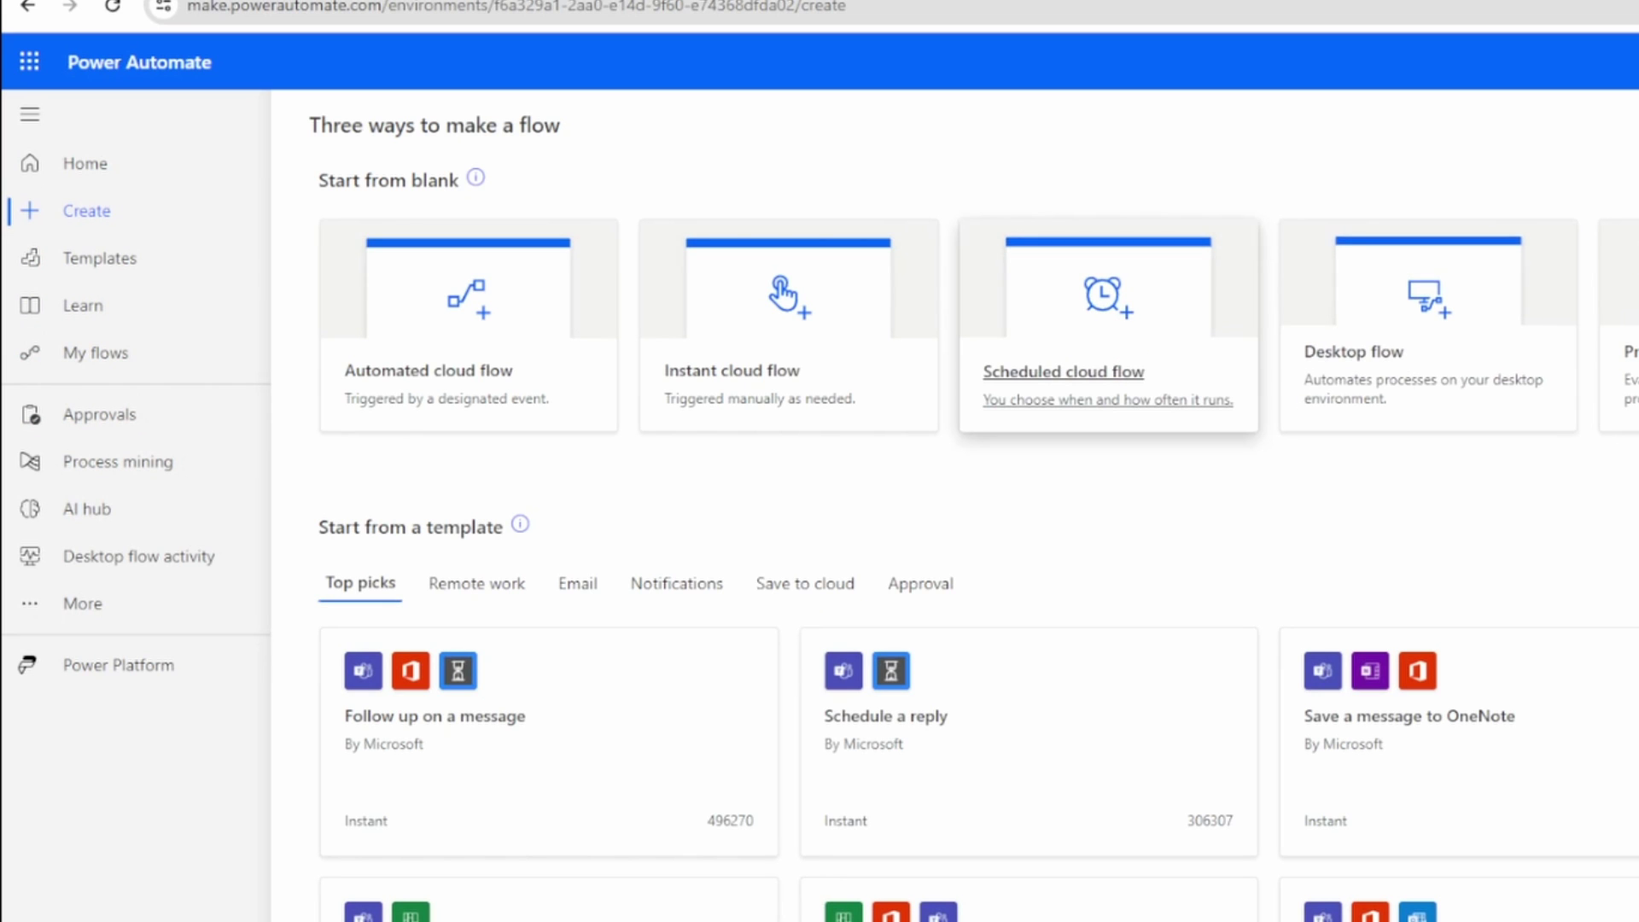
left_click(1063, 371)
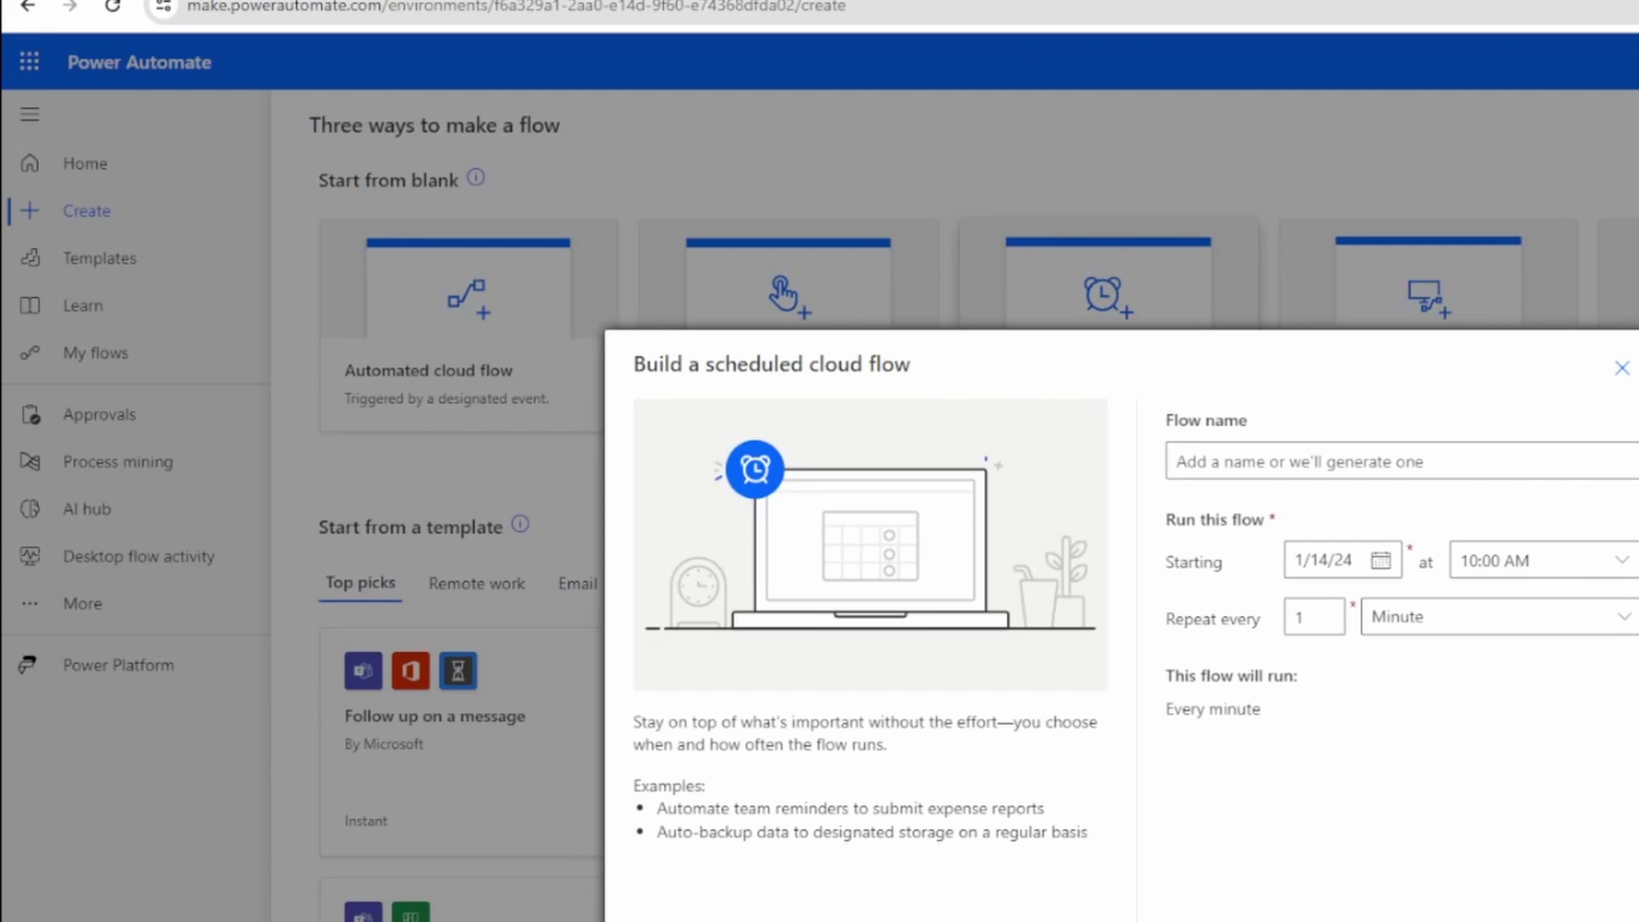
type("Post a Linkedin Post")
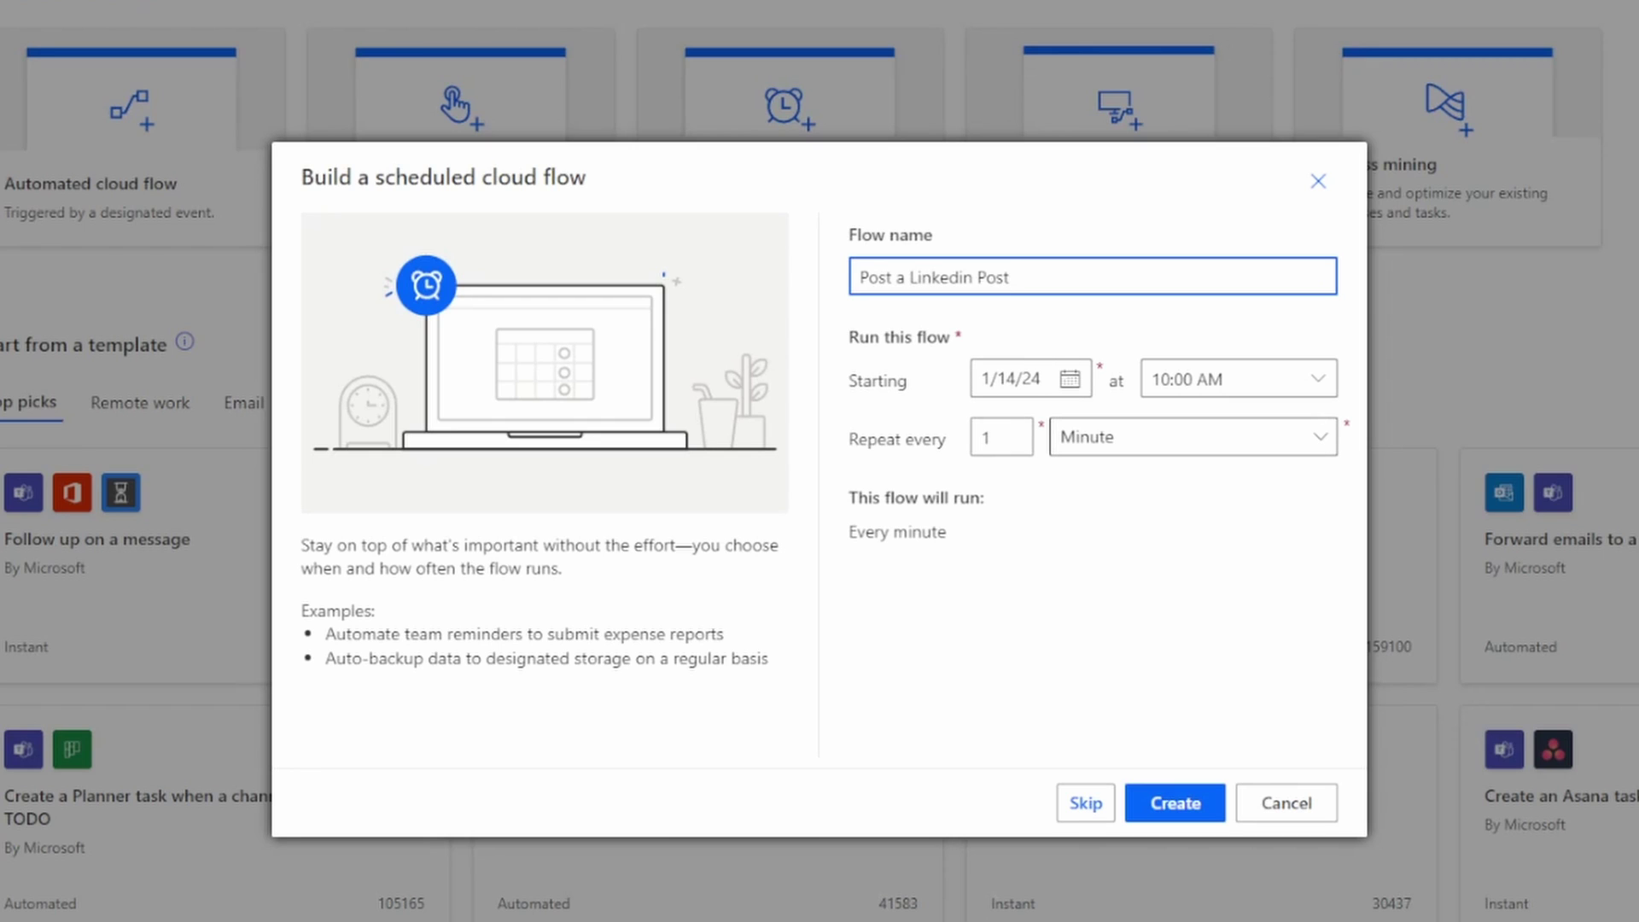
left_click(1192, 436)
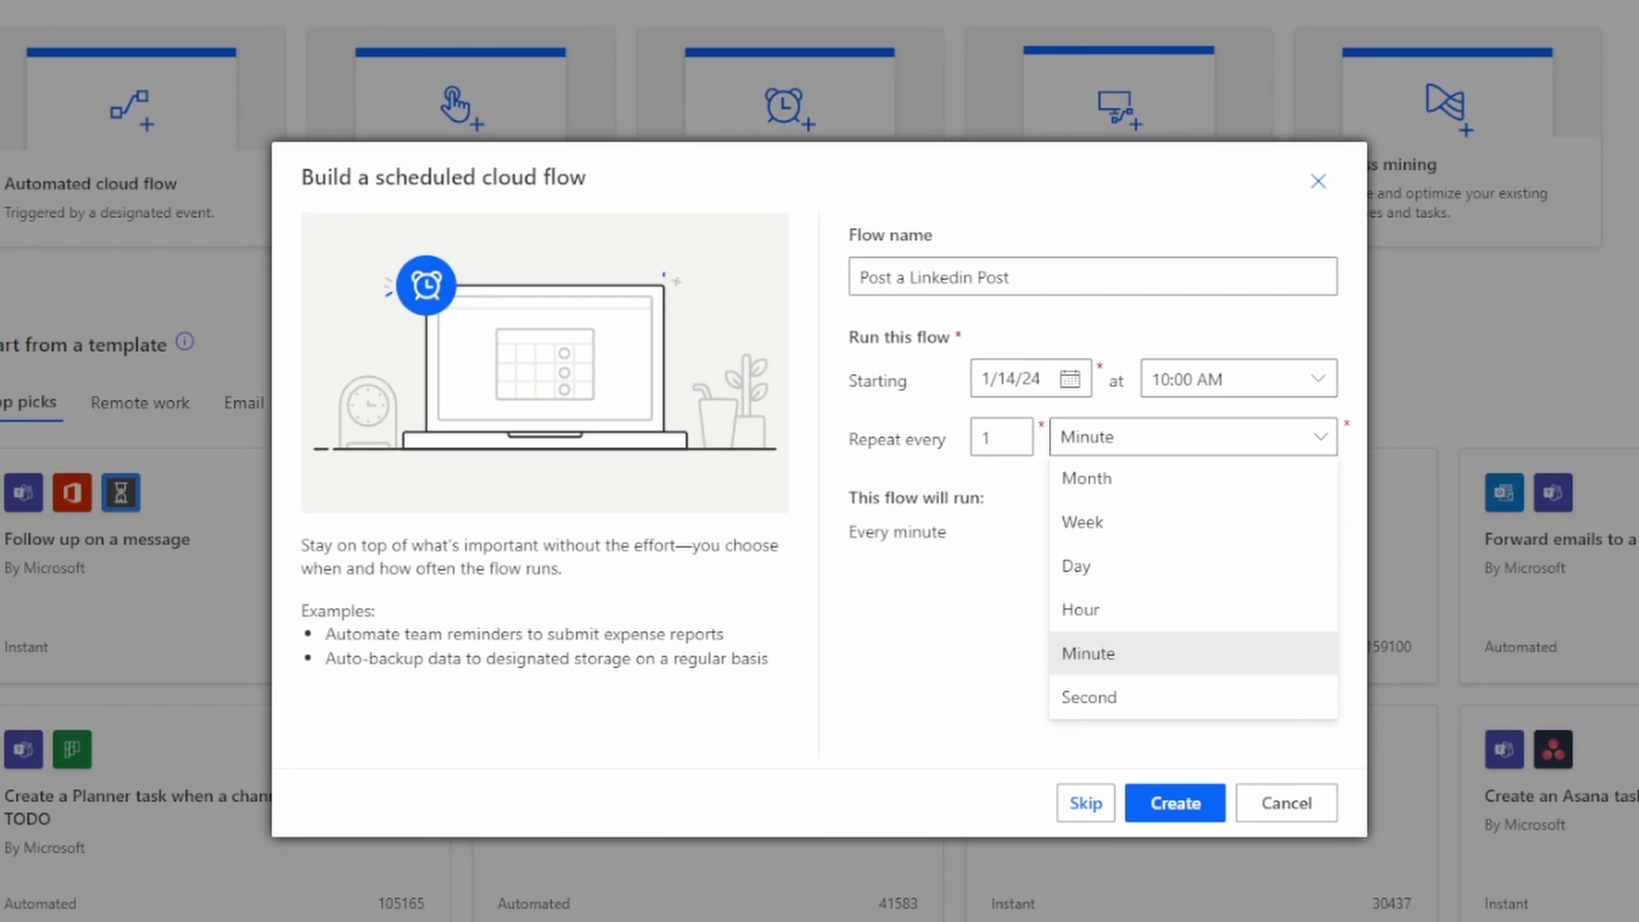
left_click(1075, 566)
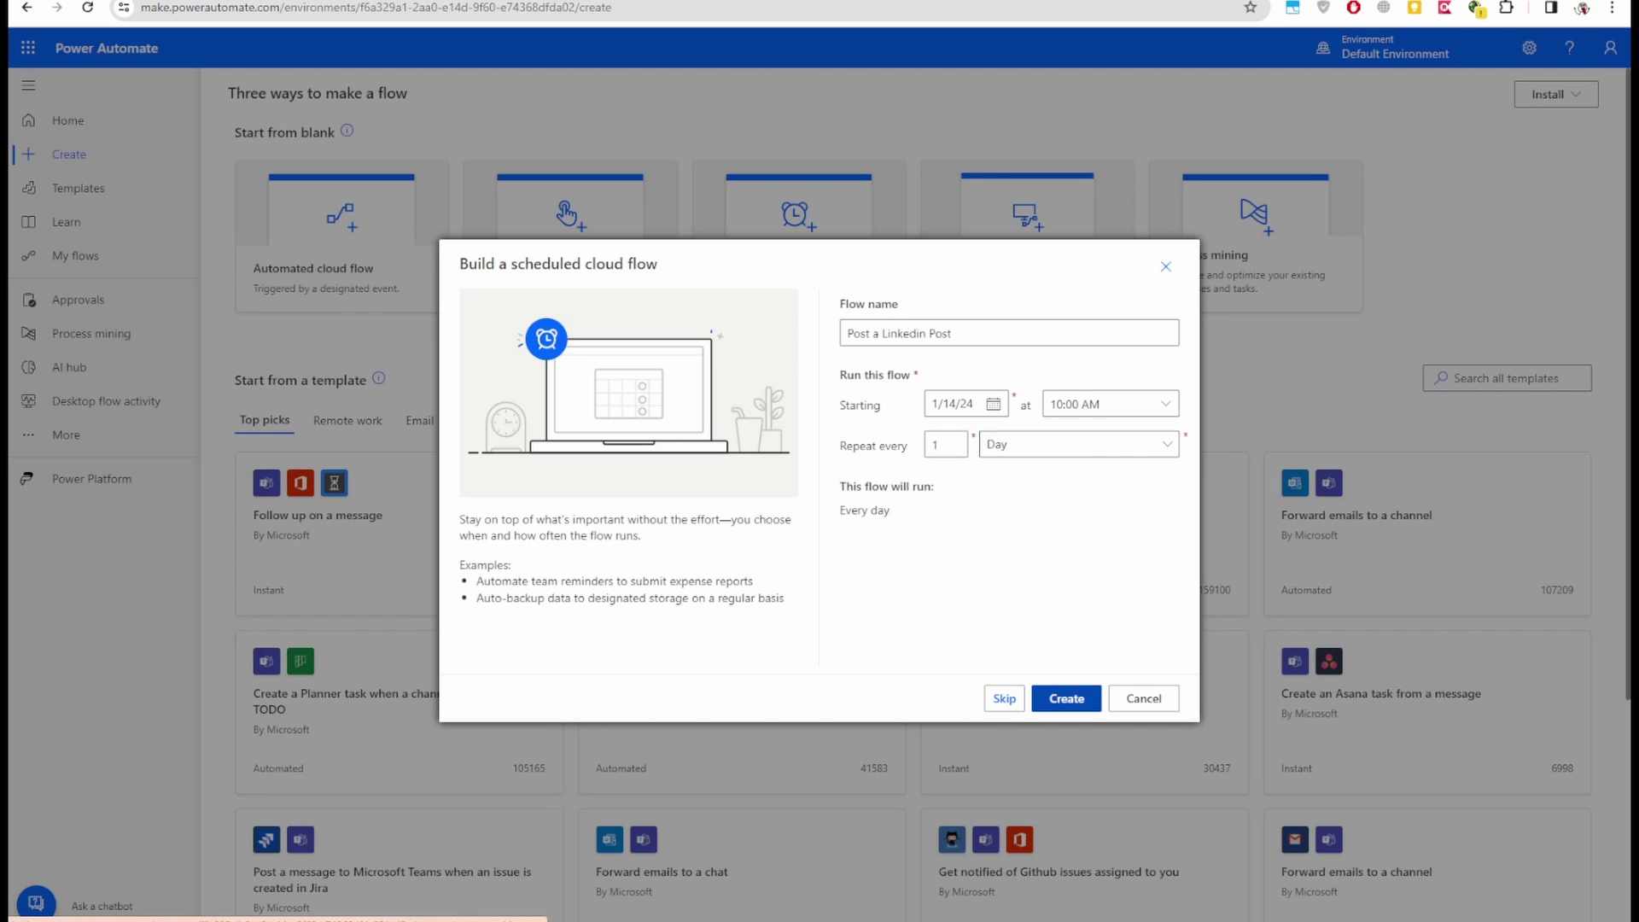
left_click(1175, 802)
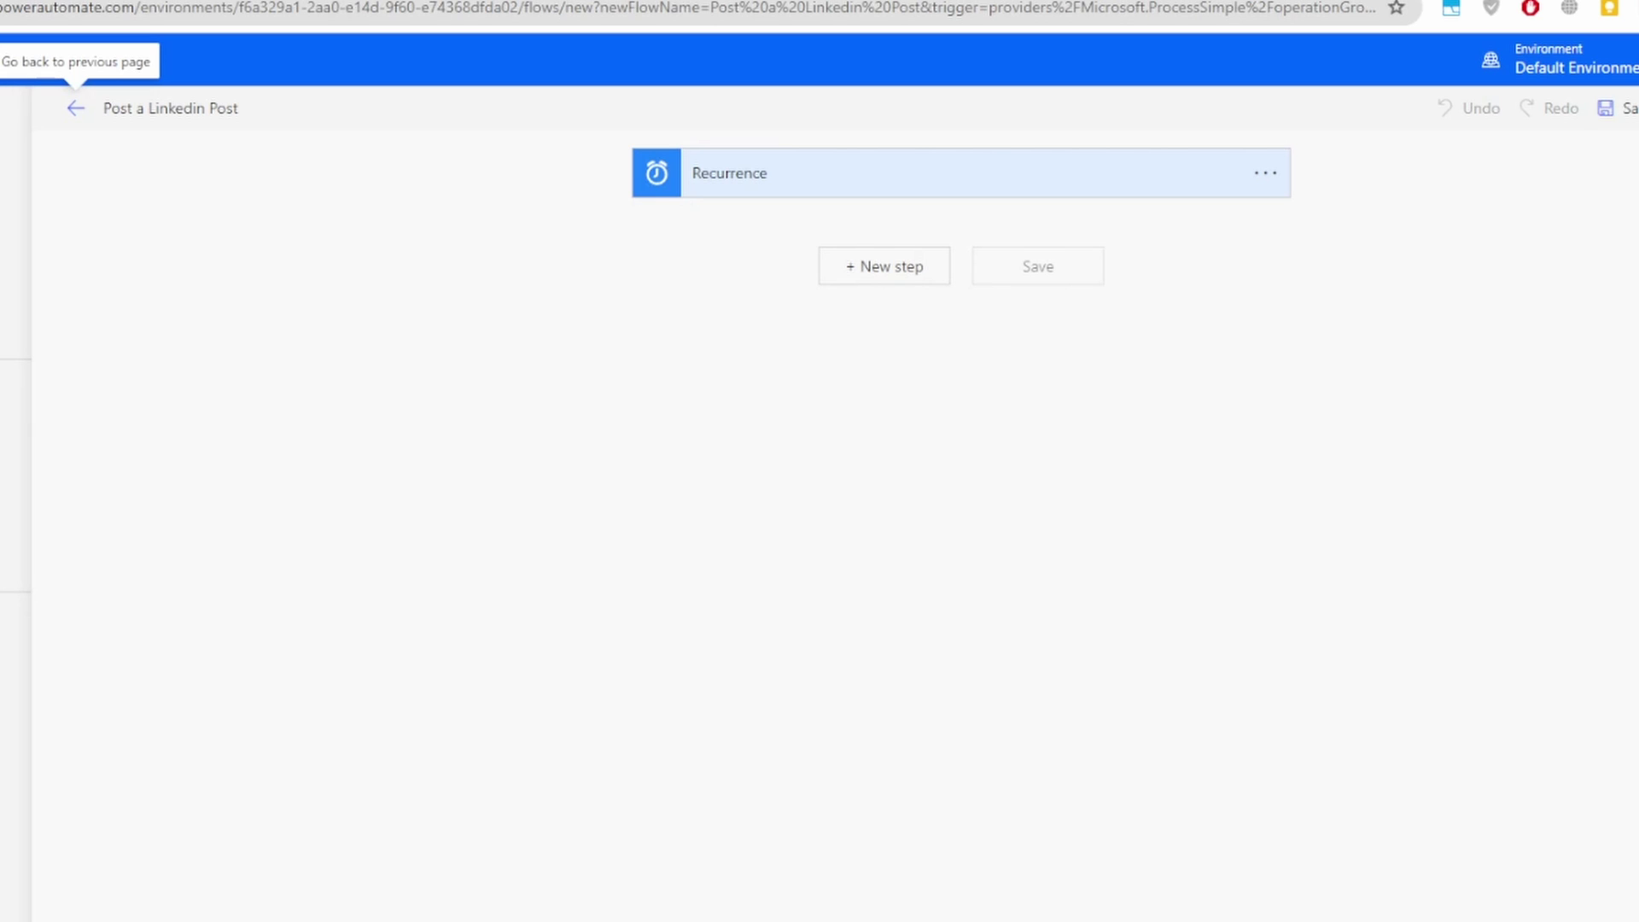
Step: Check the Recurrence trigger's settings and add the Google Sheets Get rows action after it
left_click(960, 173)
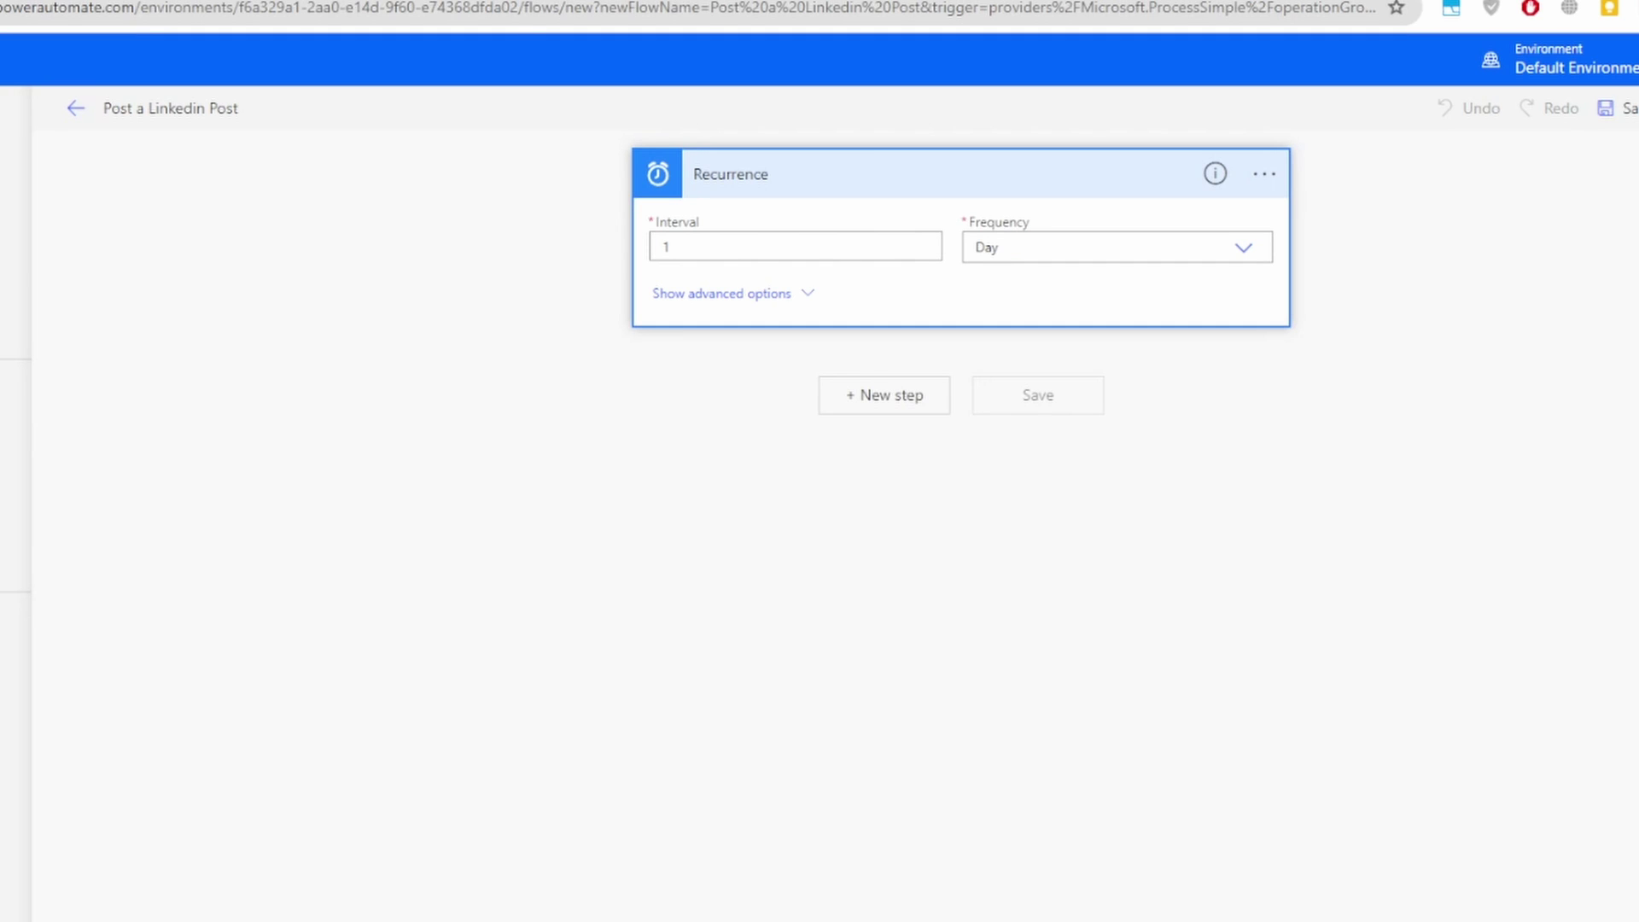
left_click(721, 292)
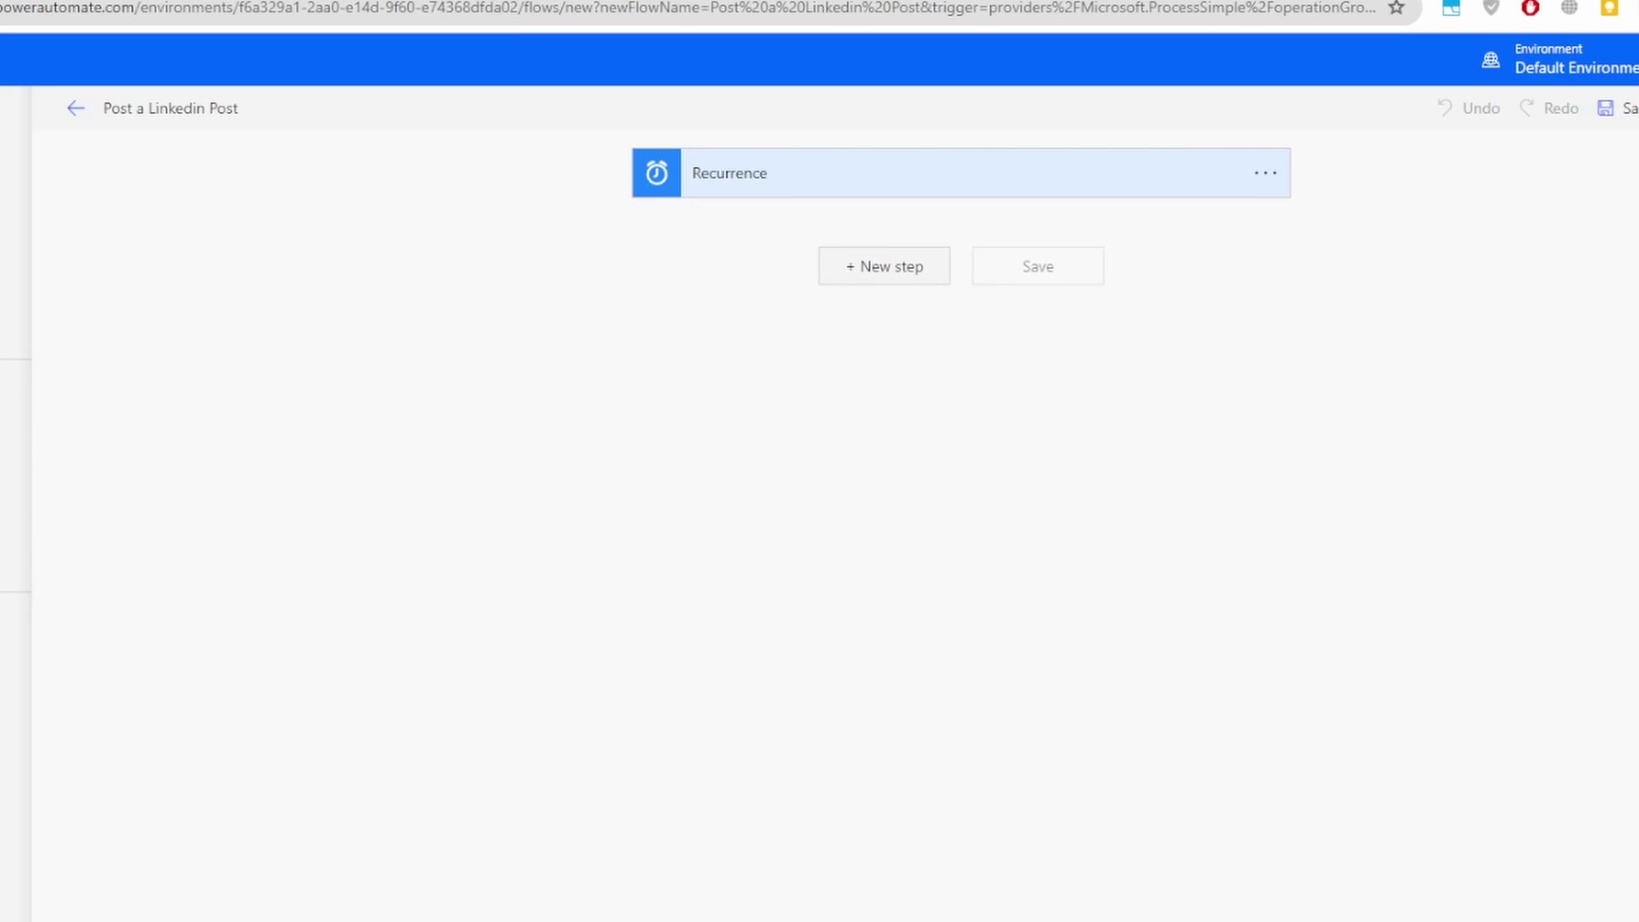
left_click(884, 265)
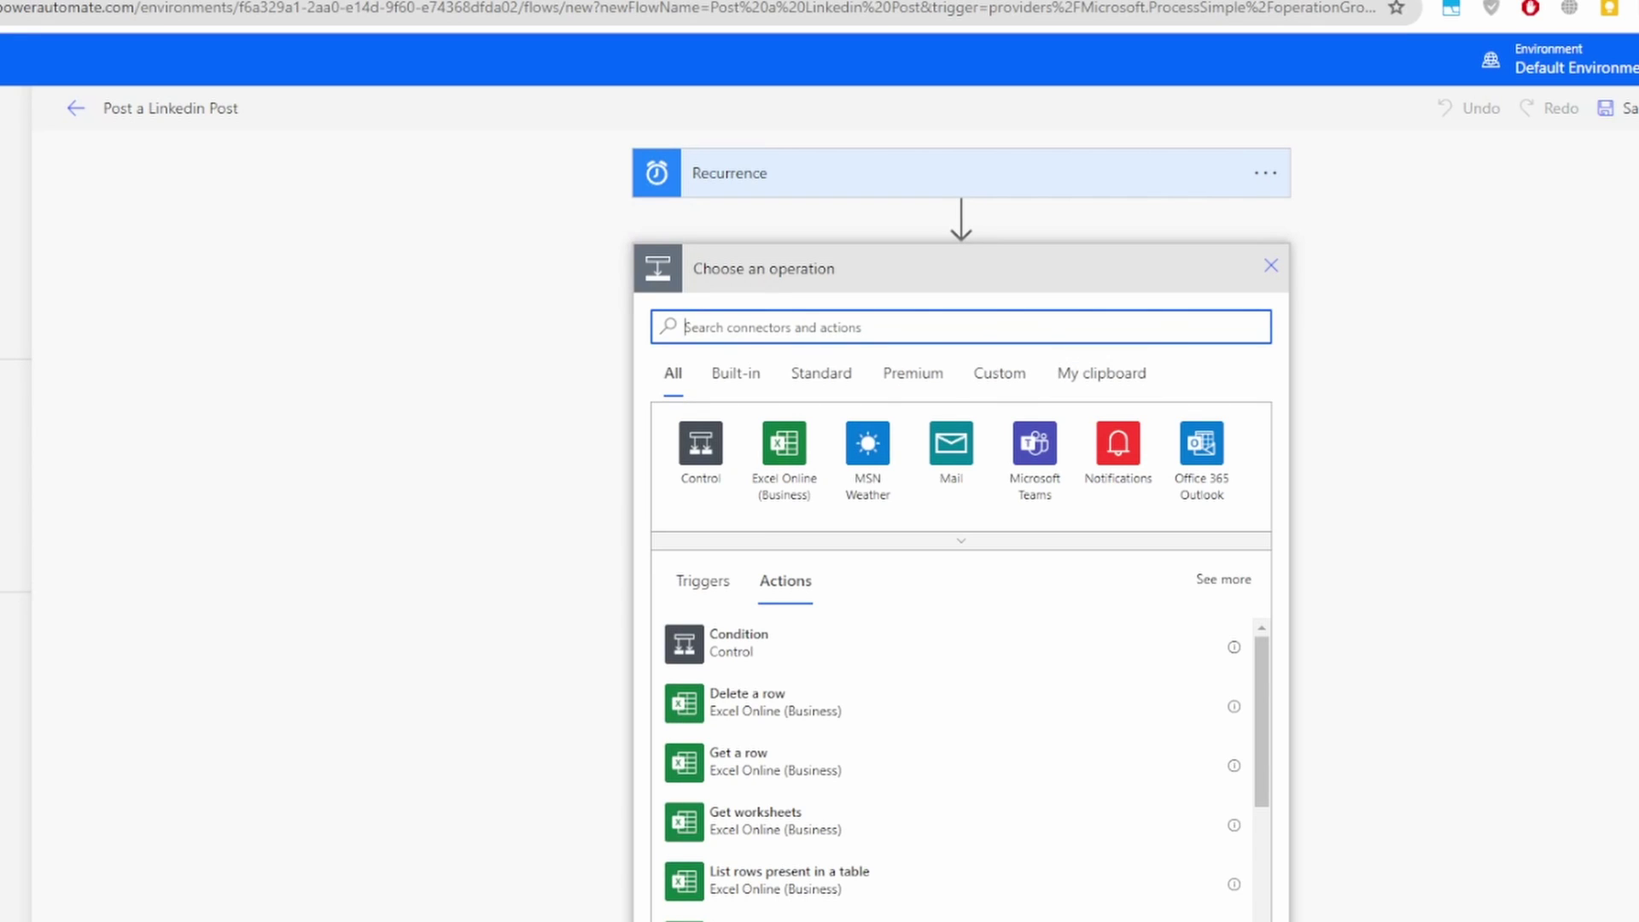
type("sheets")
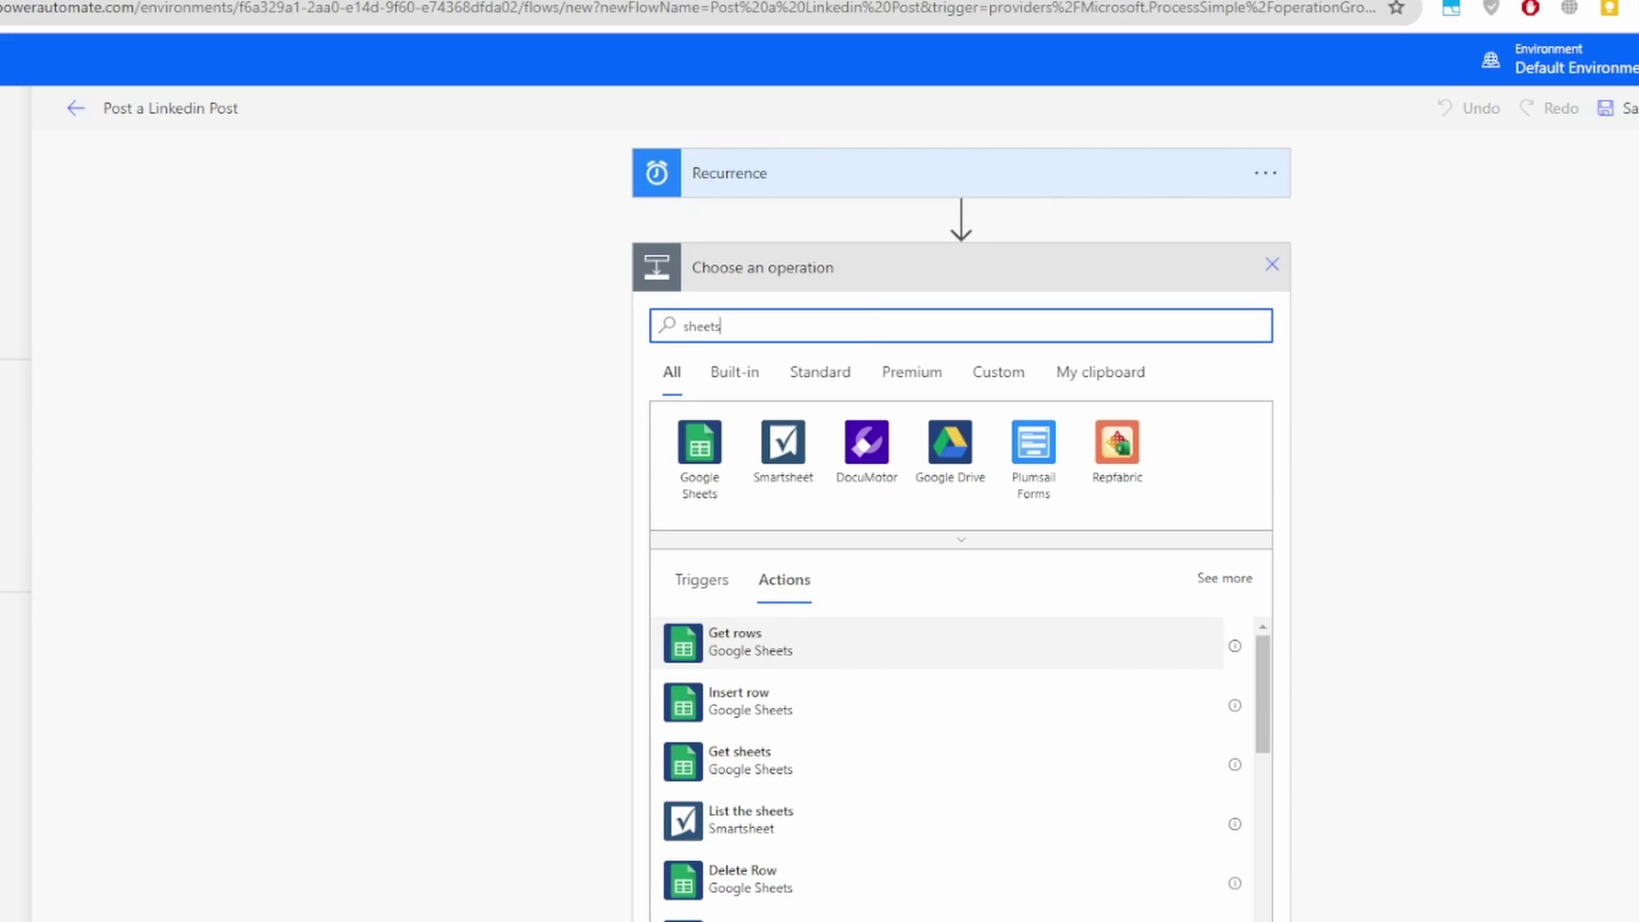
scroll(939, 760, "down", 1)
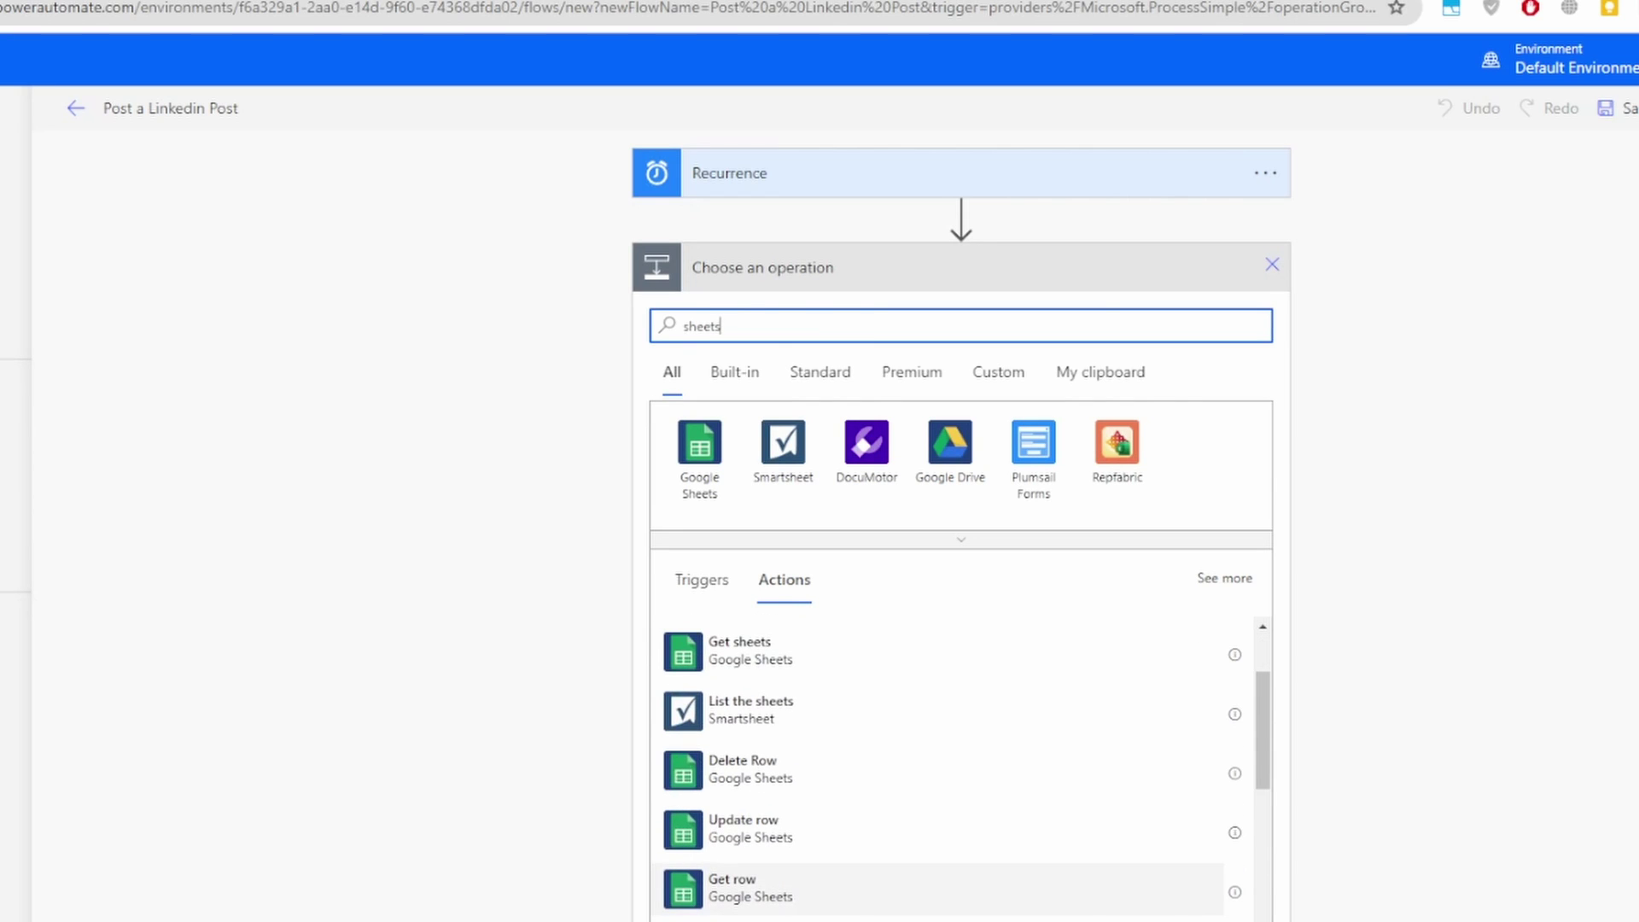
scroll(939, 769, "up", 1)
scroll(938, 768, "down", 1)
scroll(939, 768, "up", 2)
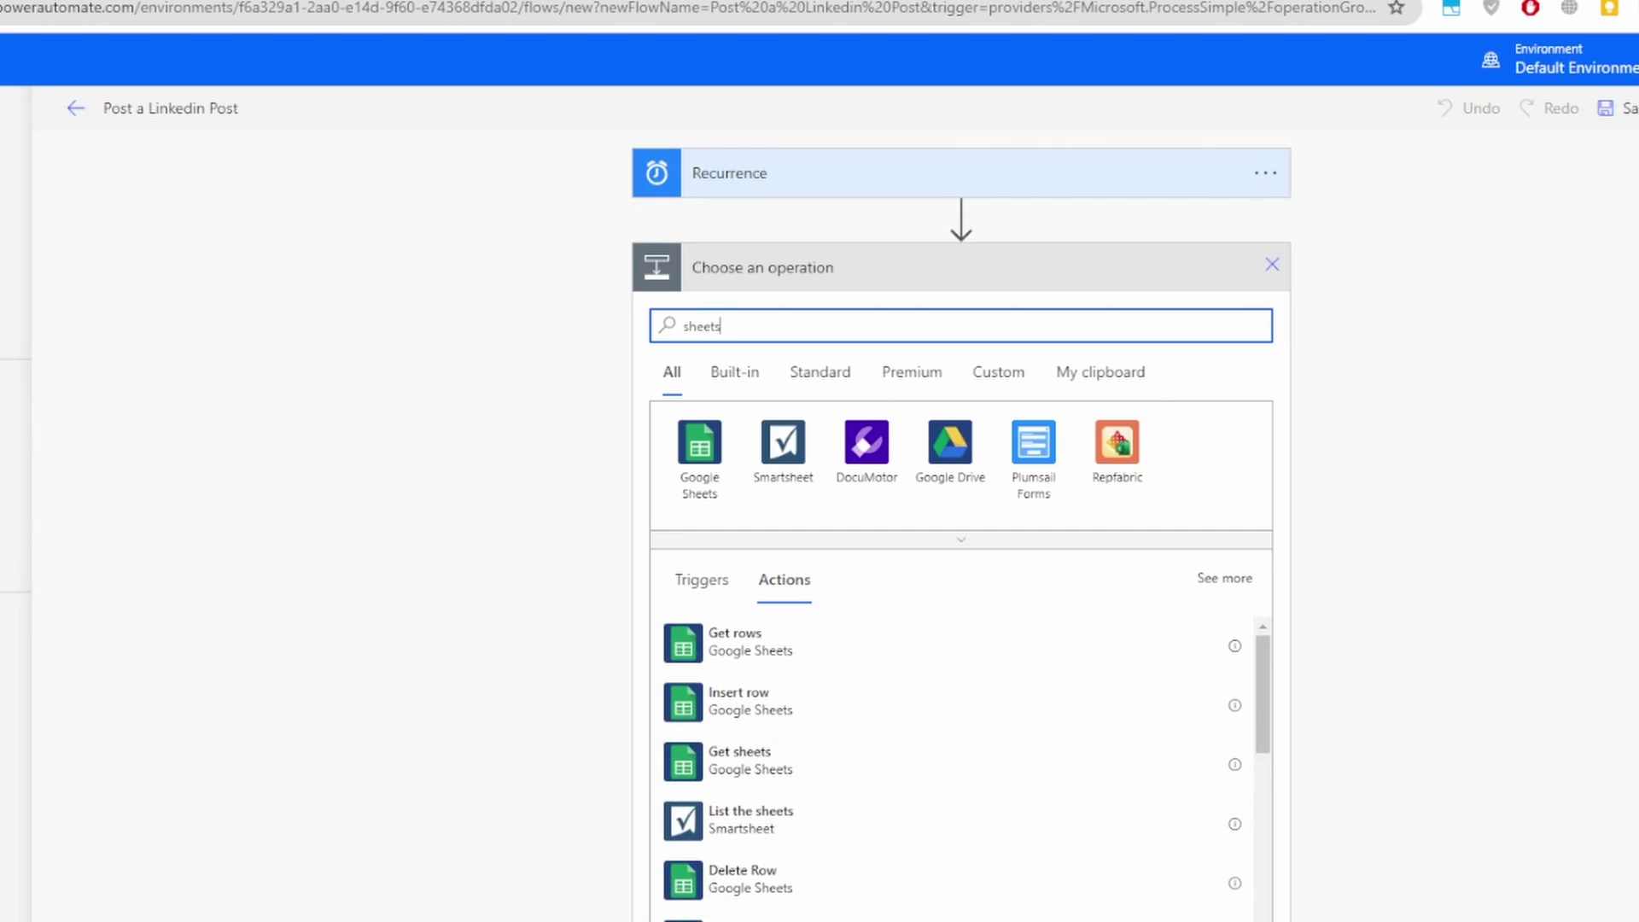
left_click(939, 642)
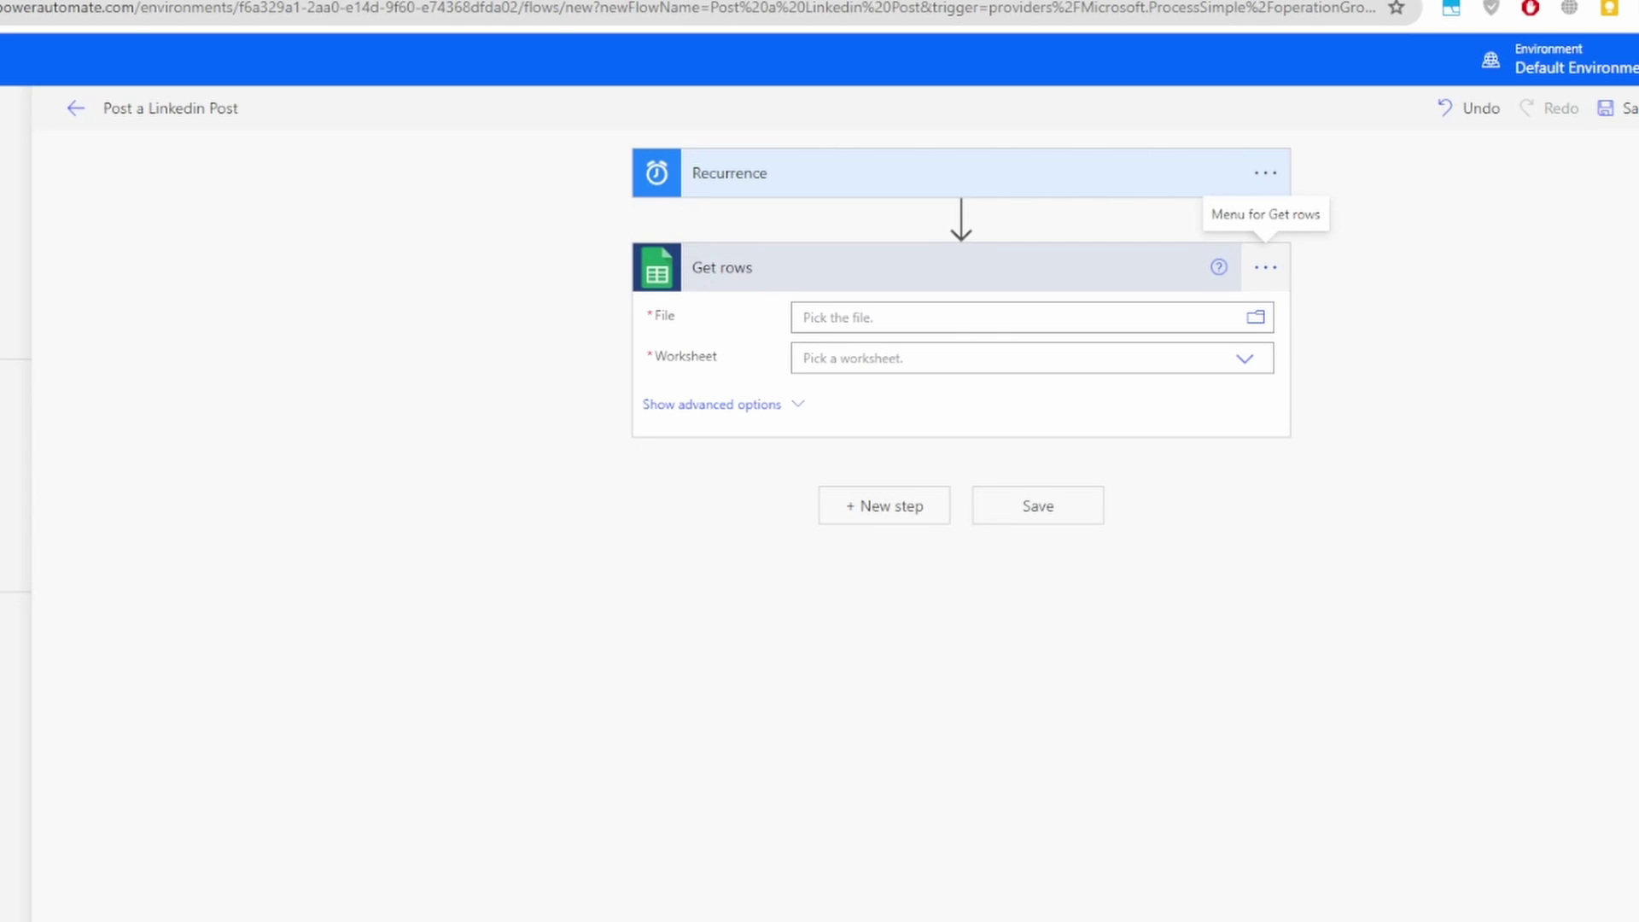
Step: Set Get rows to read Sheet1 of the Daily Tweets file, save the flow and permanently dismiss the Google Sheet rows tip
left_click(1265, 267)
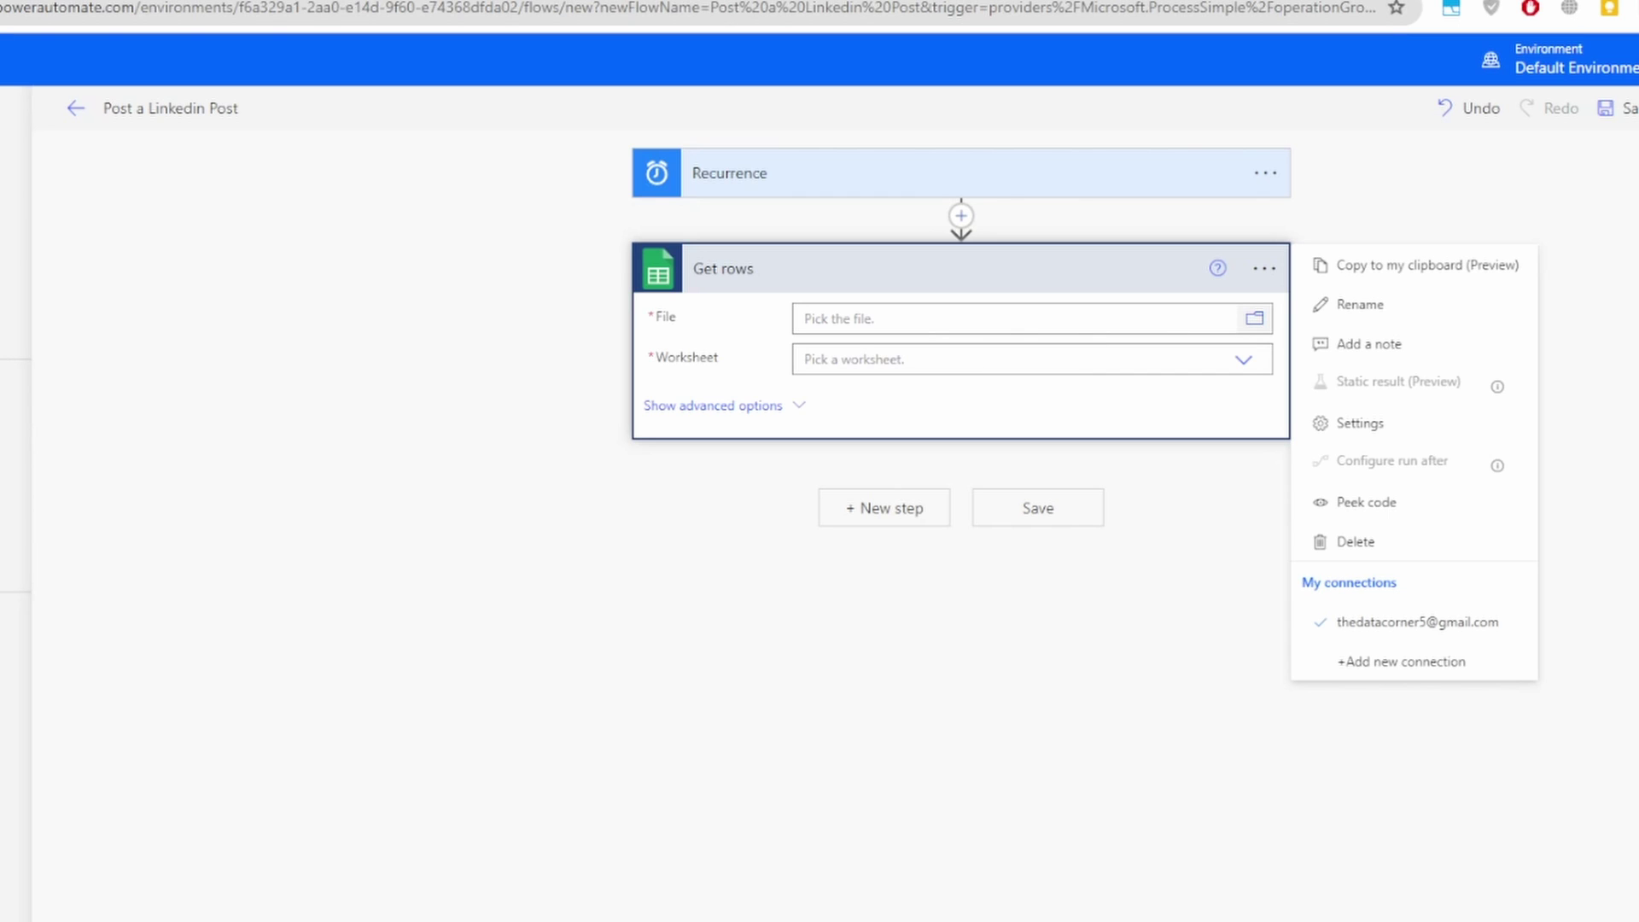
left_click(1254, 317)
left_click(1254, 319)
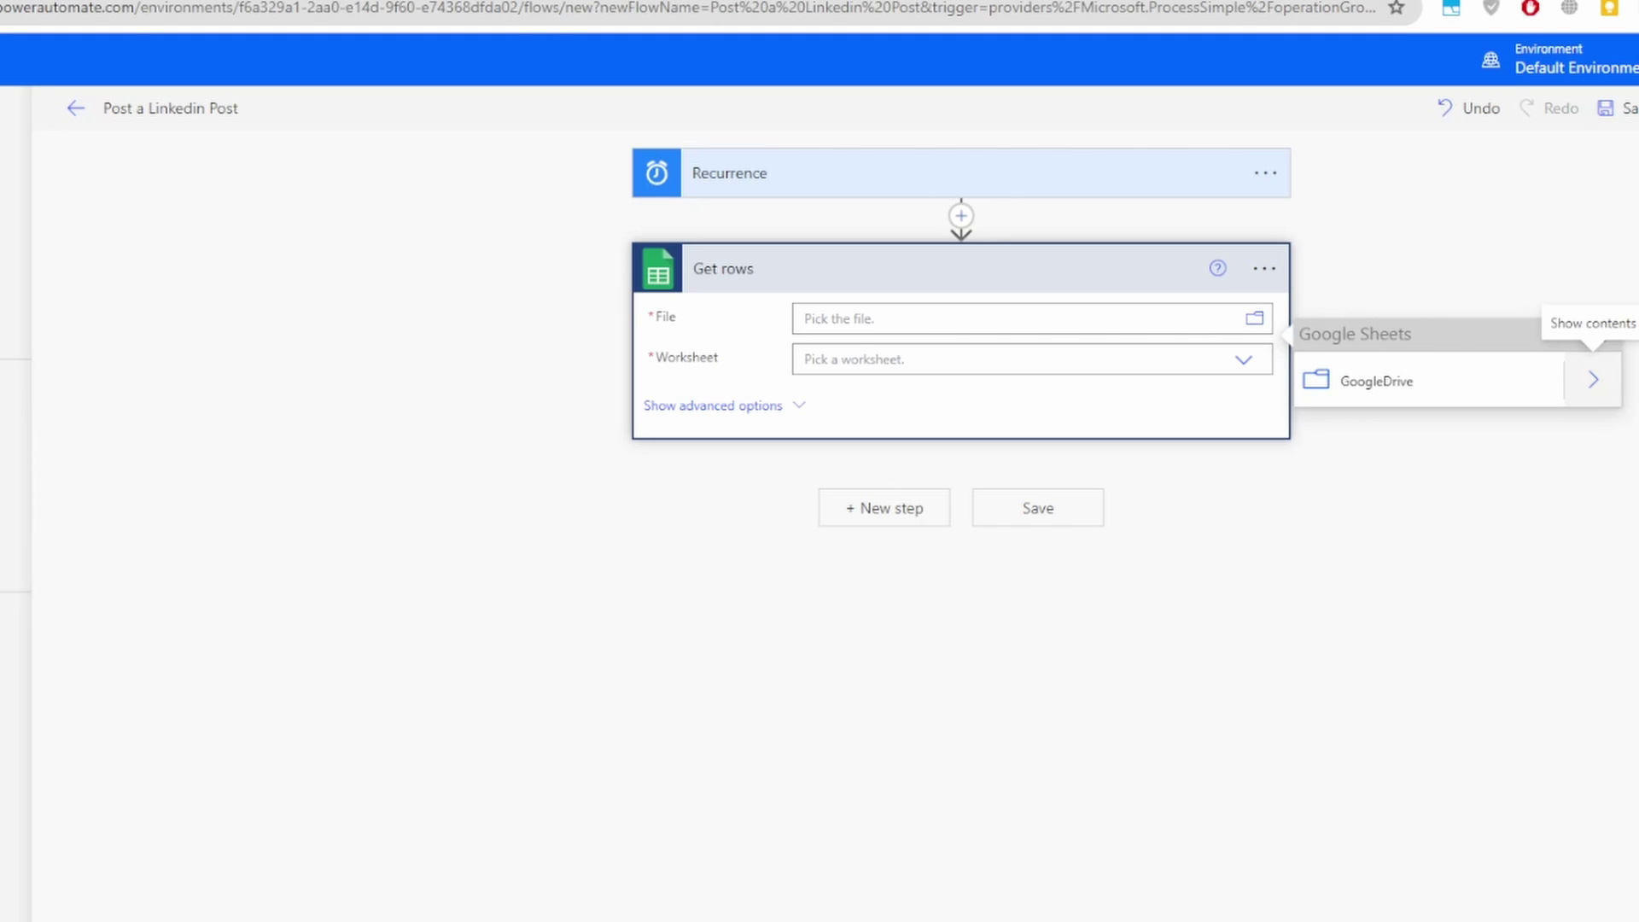
left_click(1592, 380)
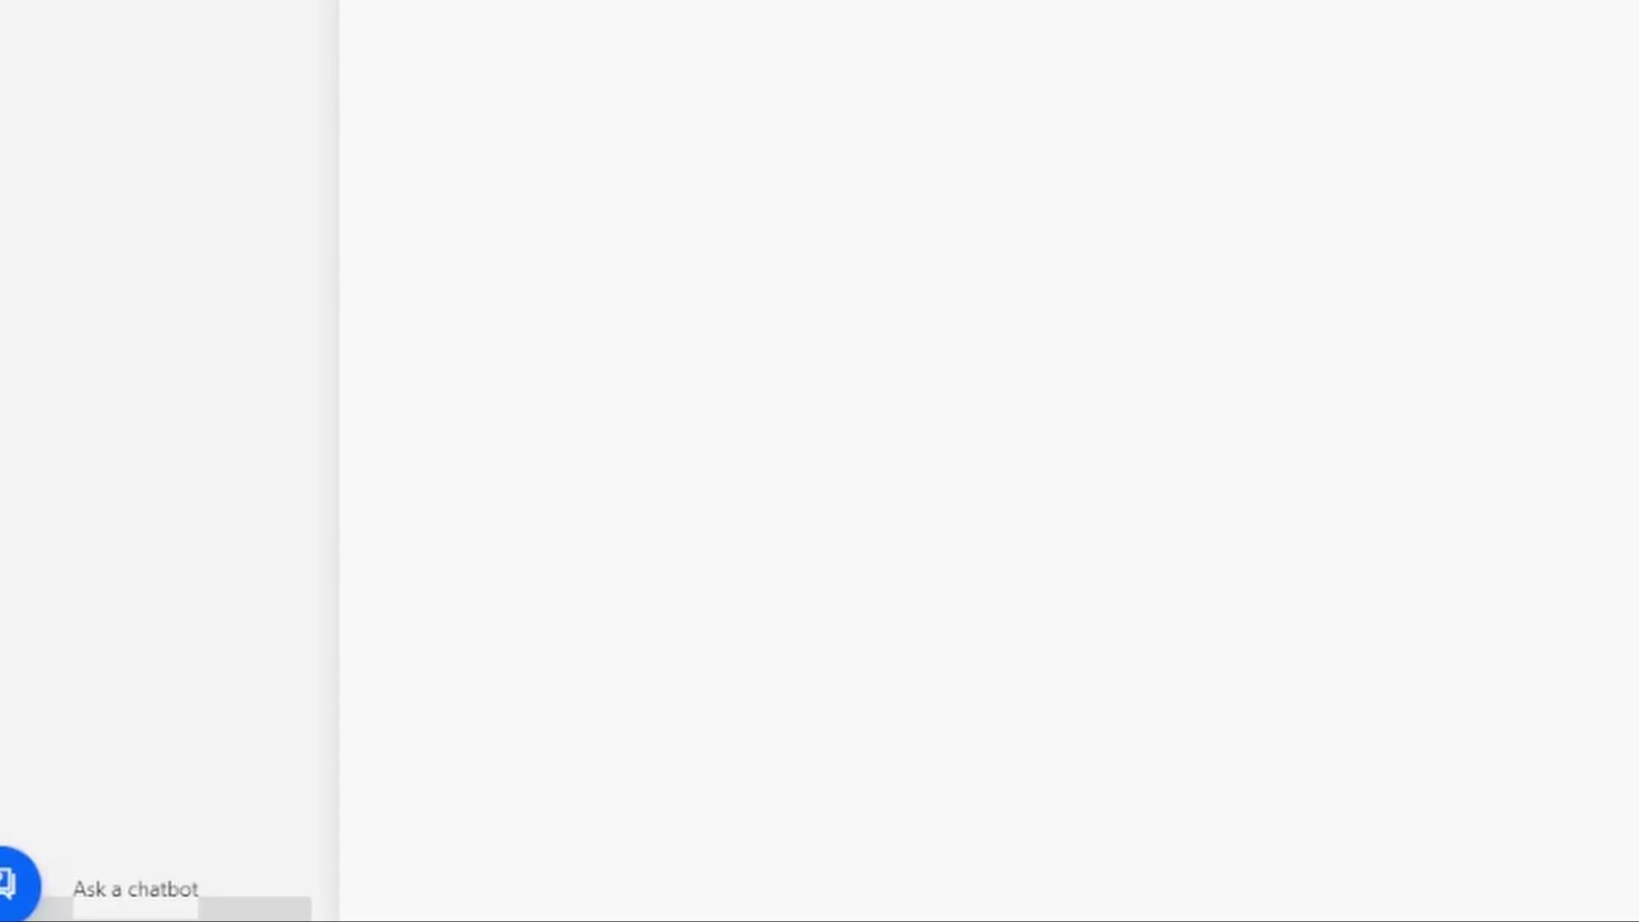
left_click(1229, 295)
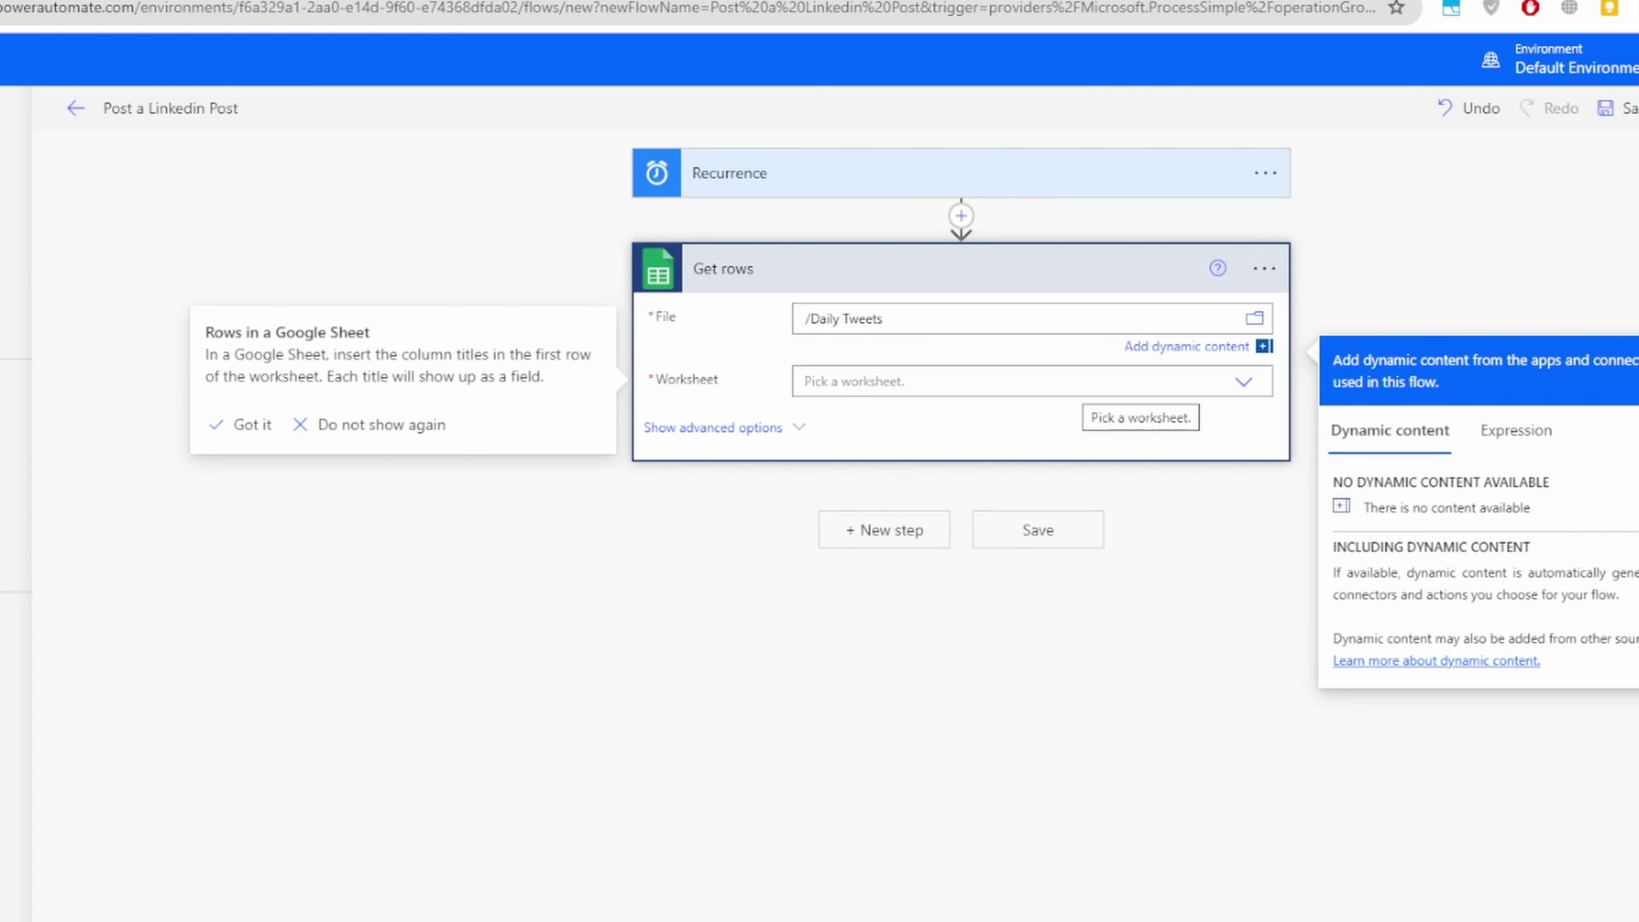
left_click(1243, 380)
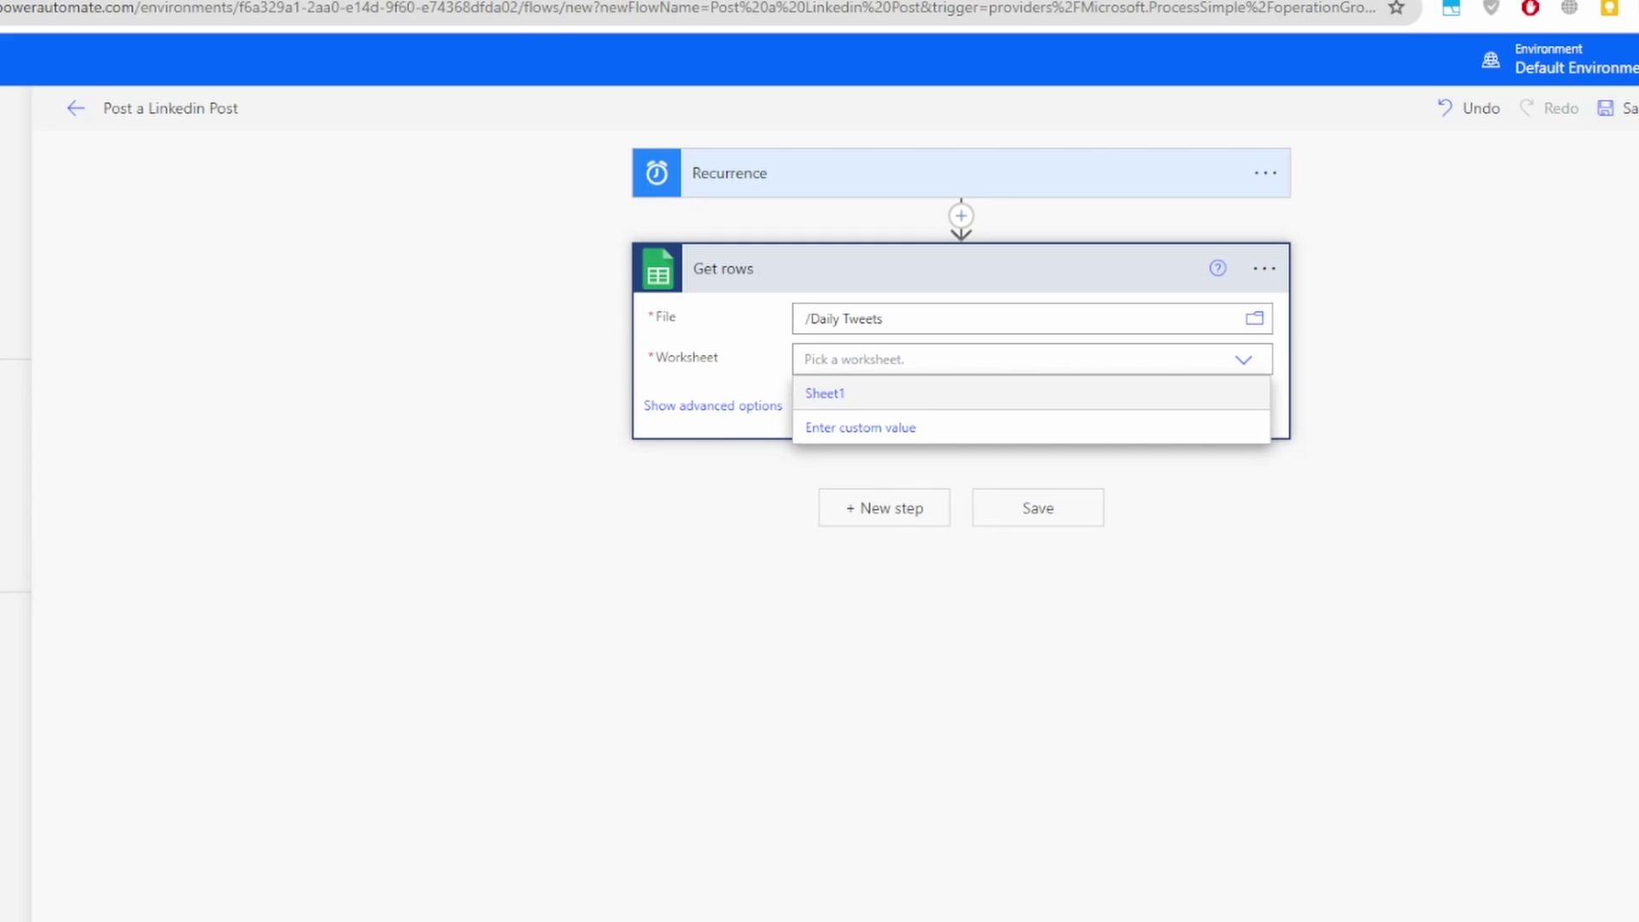
left_click(825, 393)
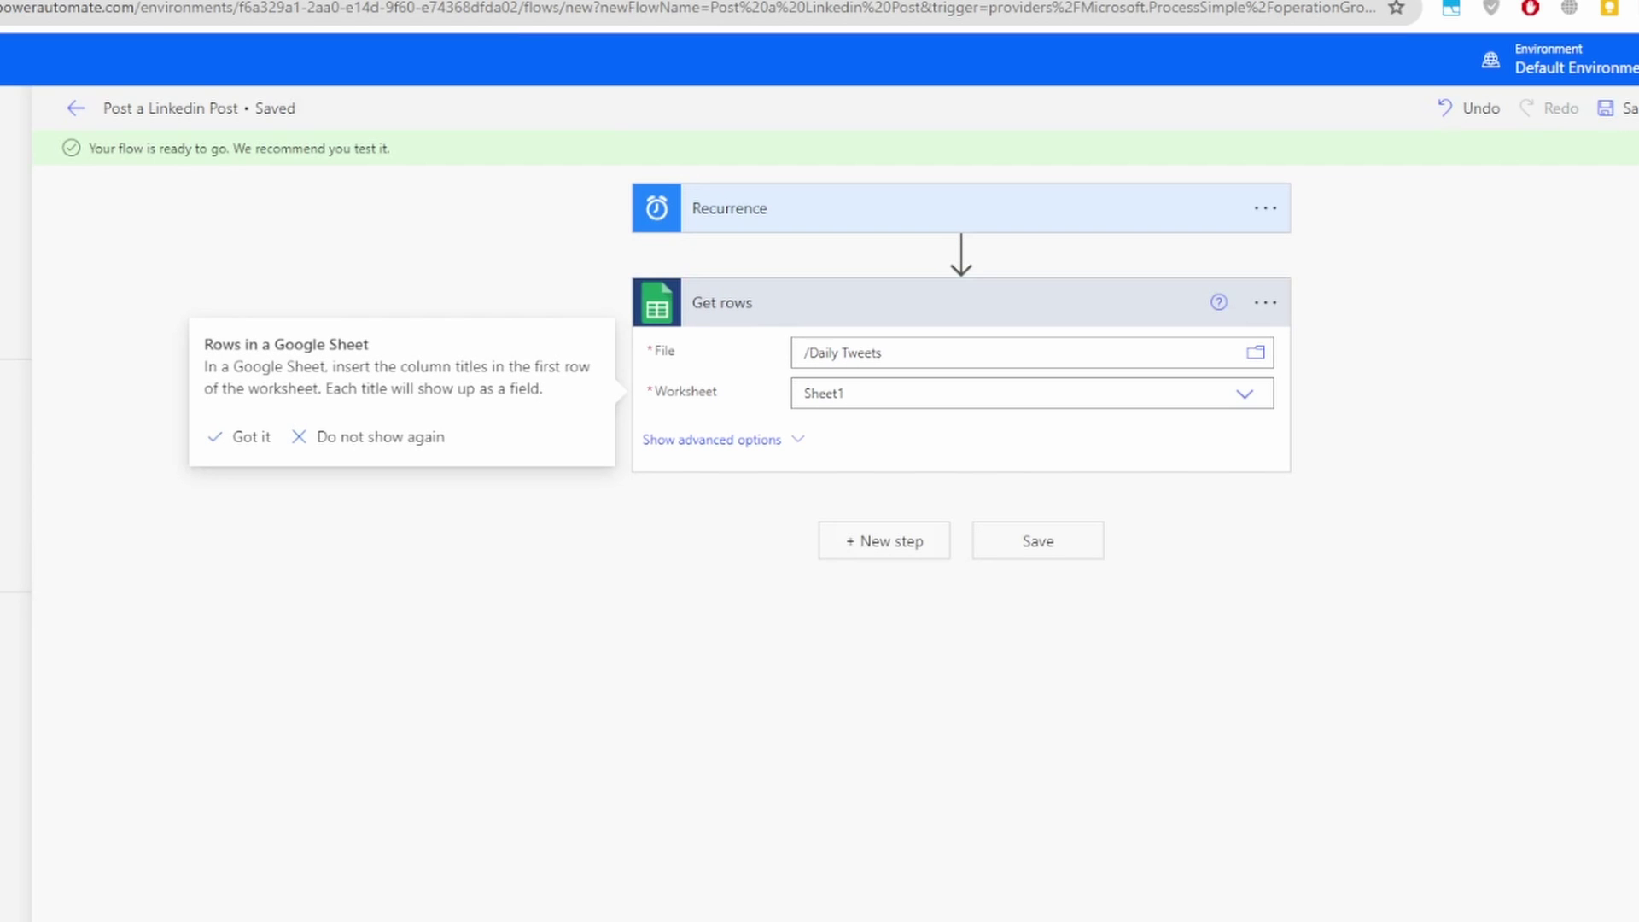
left_click(379, 436)
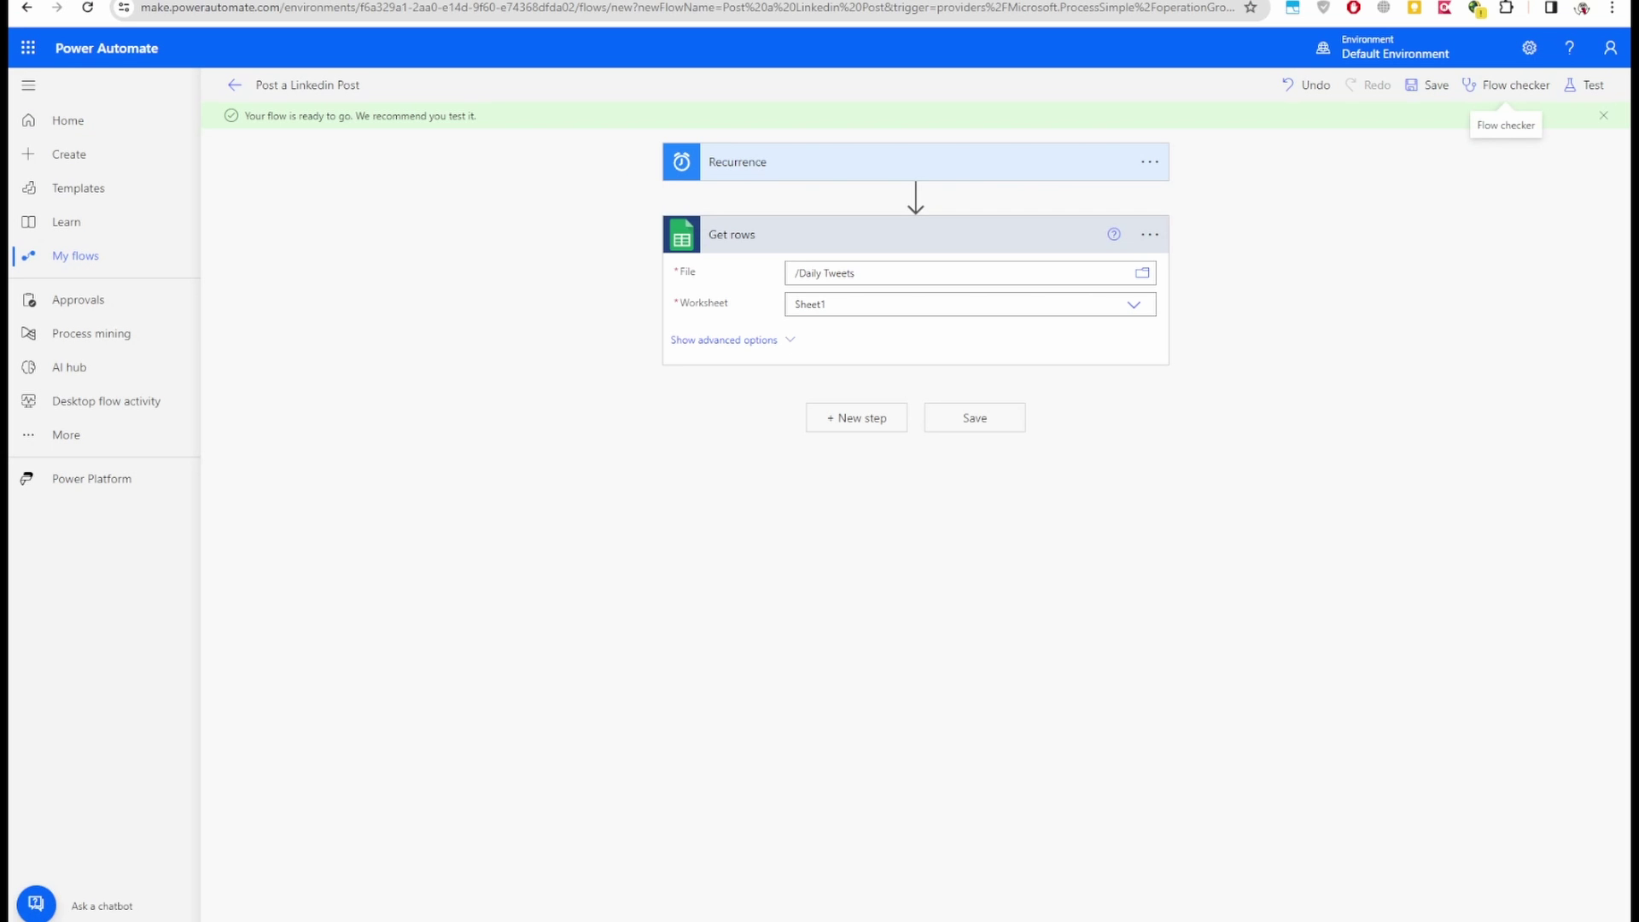
Step: Check the flow for errors and warnings, and run it once as a manual test
left_click(1506, 85)
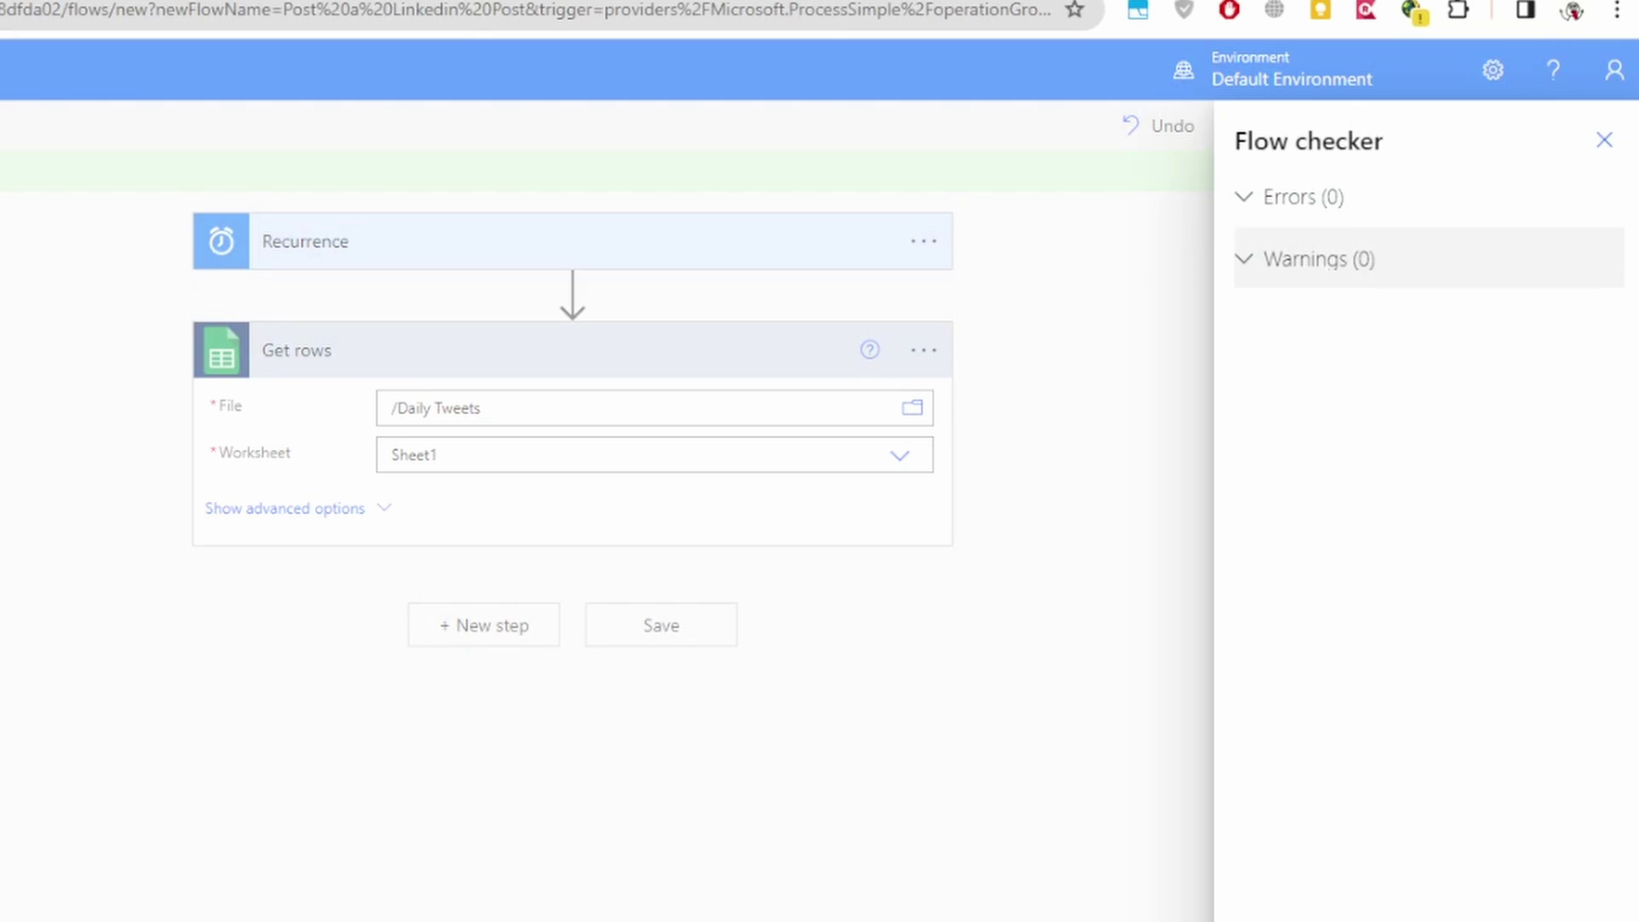
left_click(1605, 140)
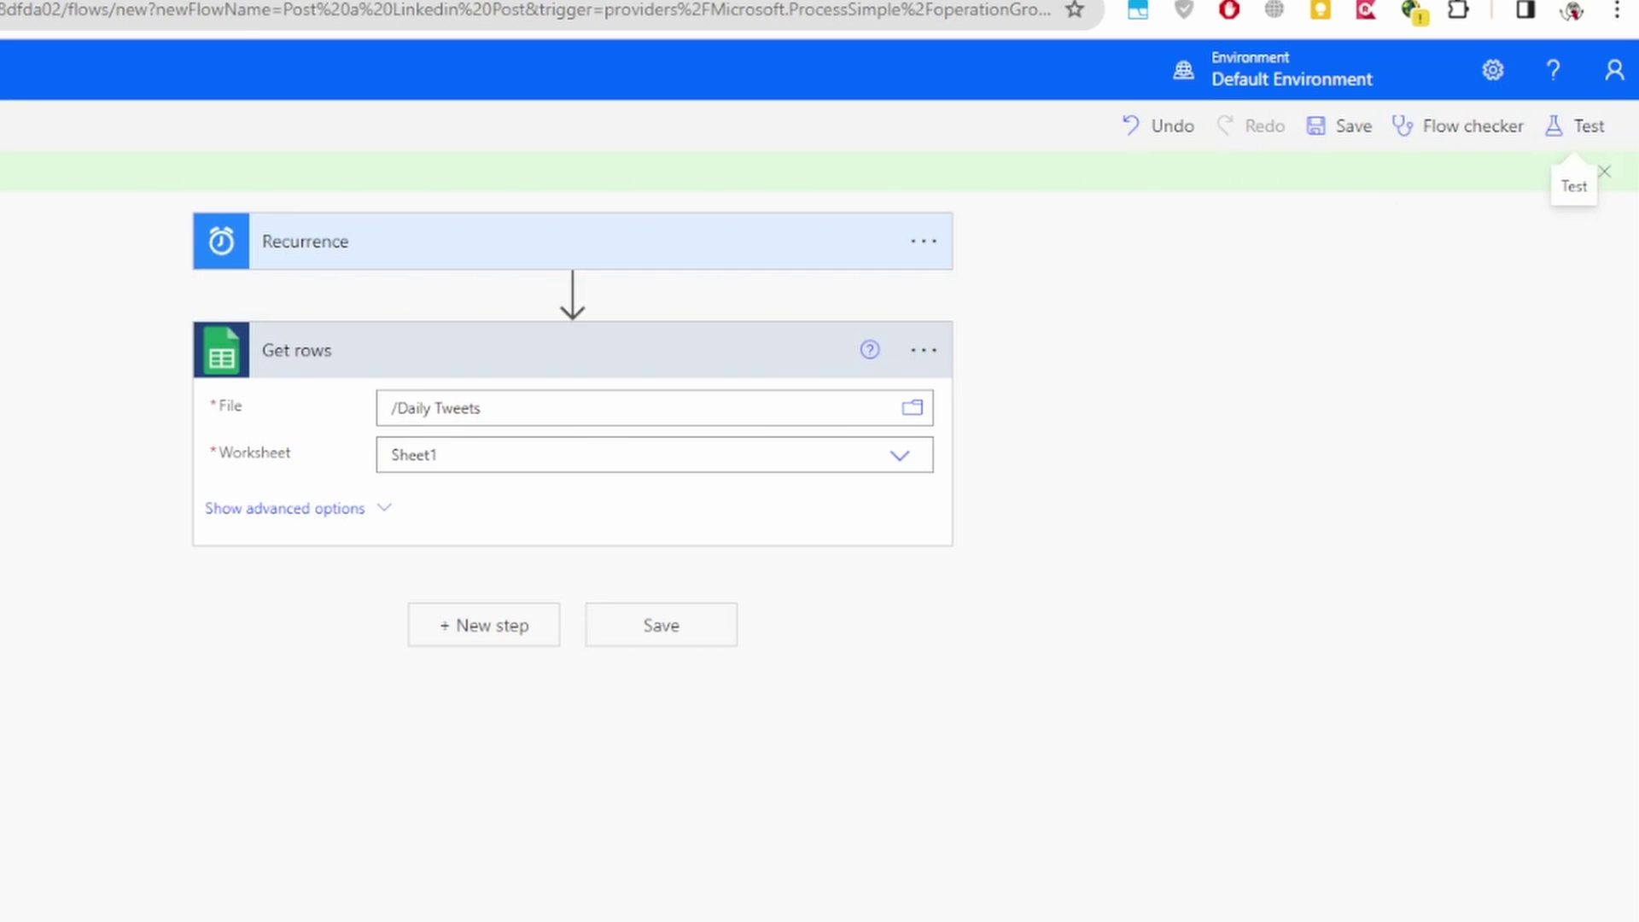
left_click(1579, 128)
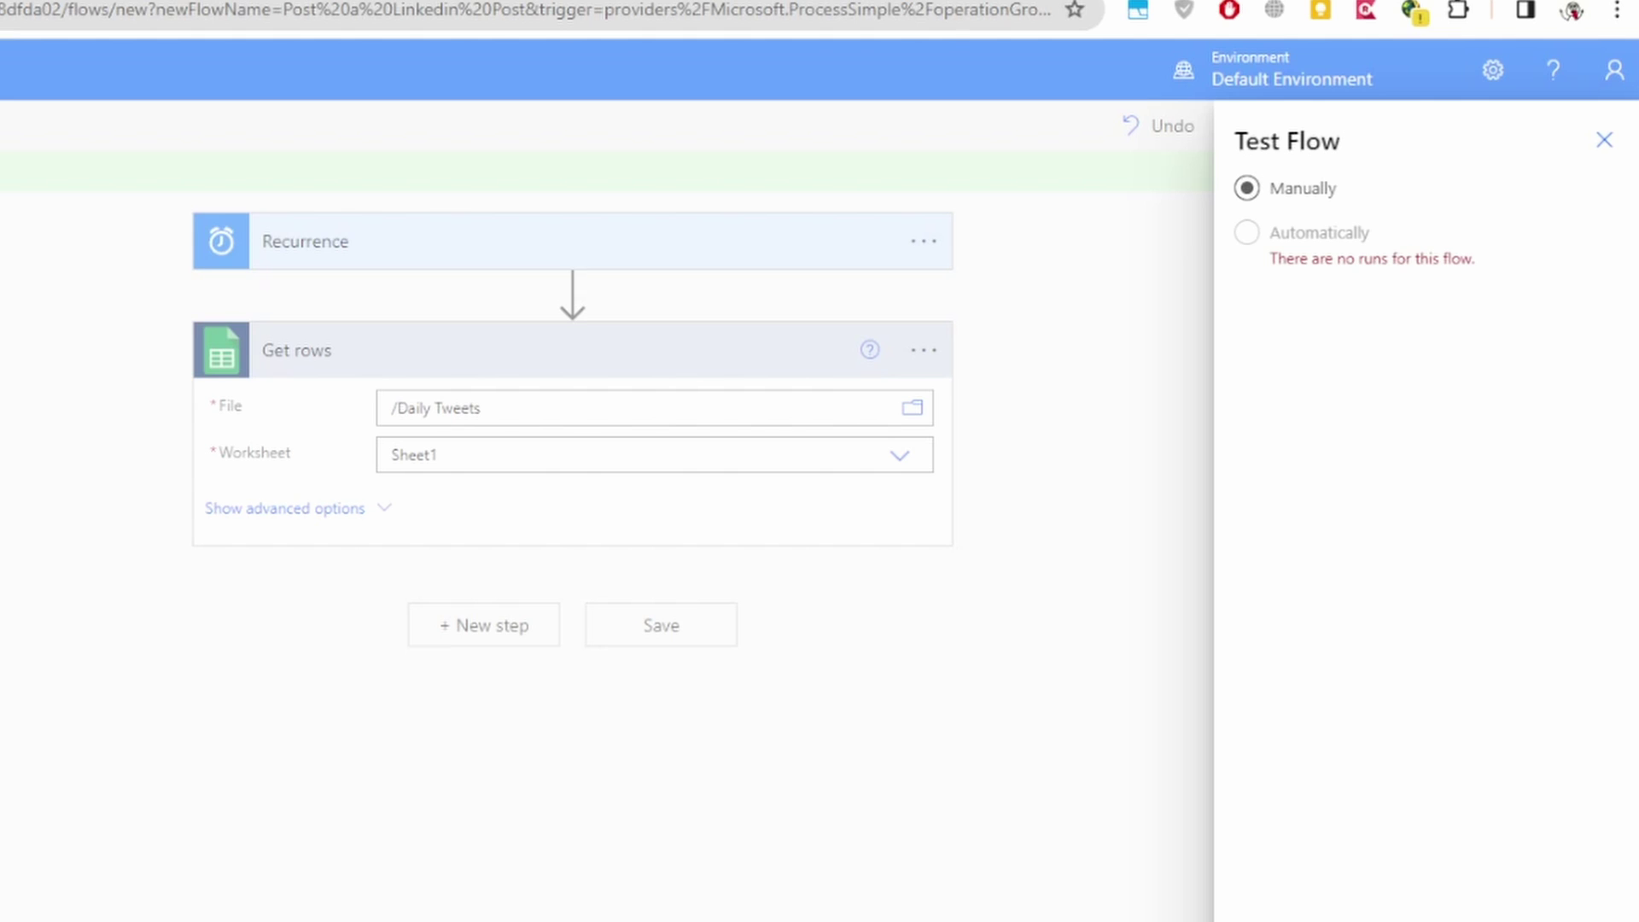
left_click(1246, 188)
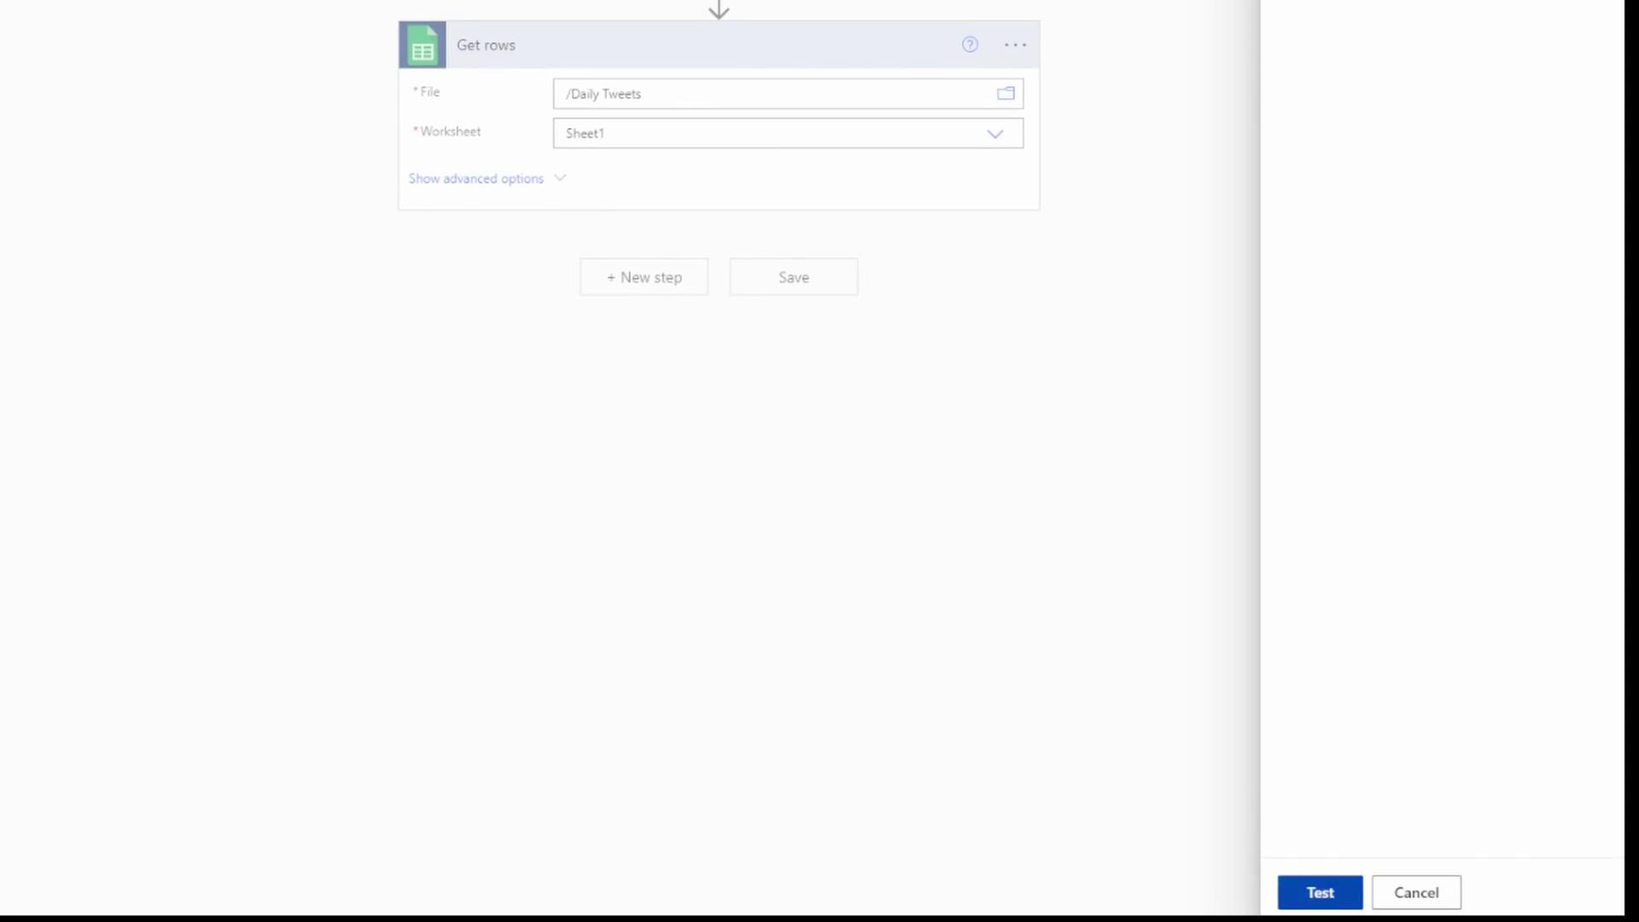
left_click(1320, 891)
left_click(1374, 897)
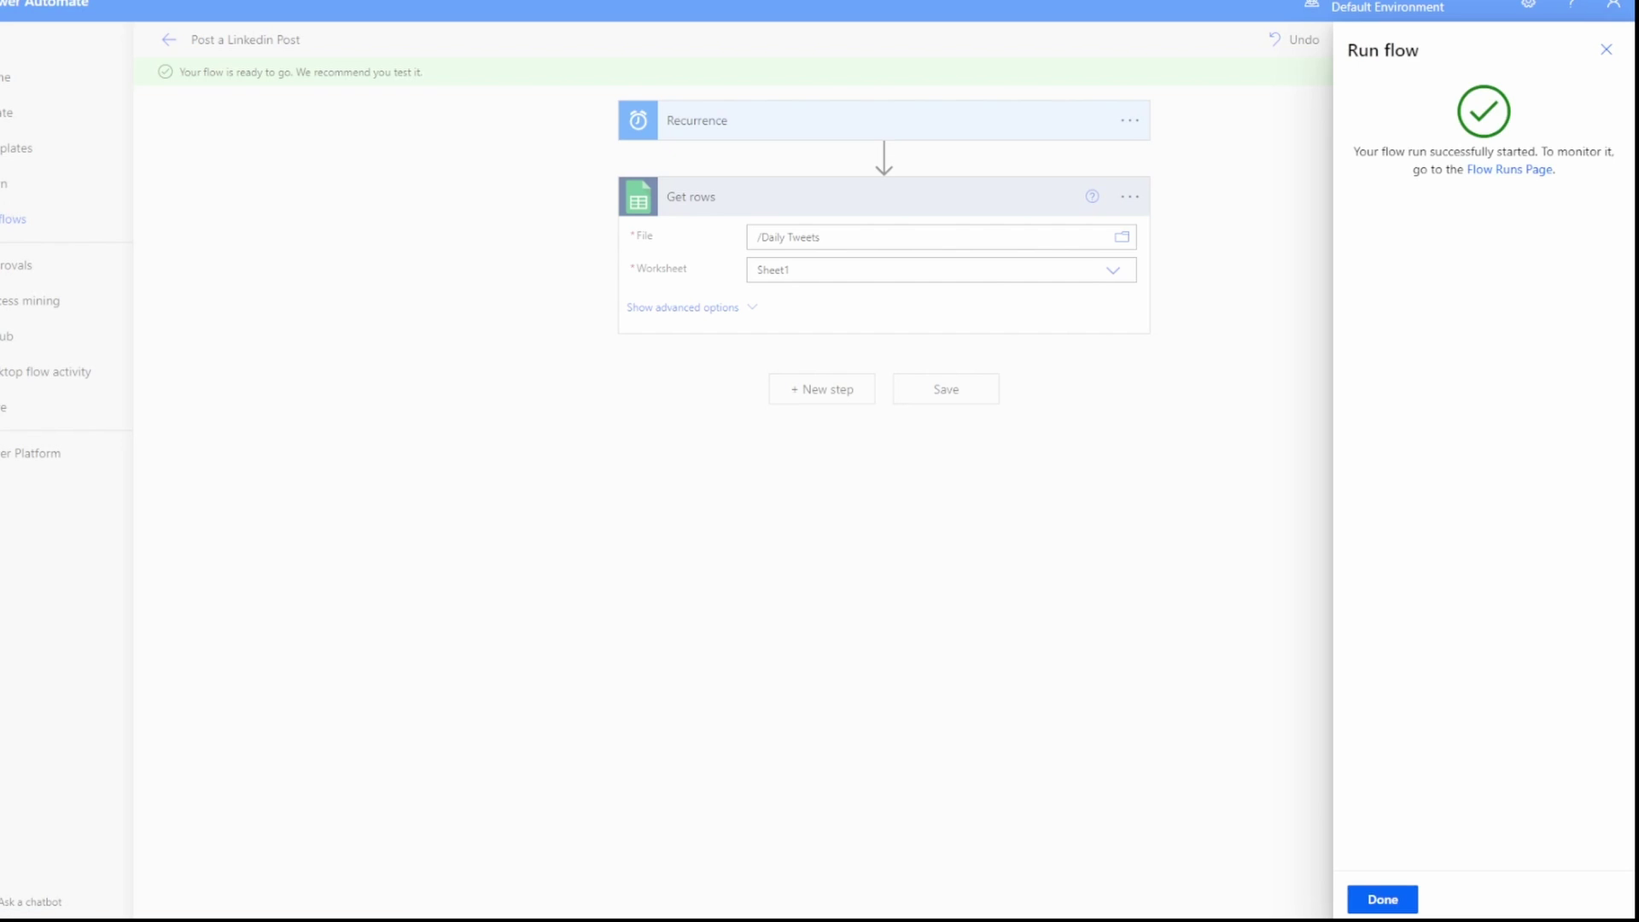
left_click(1359, 896)
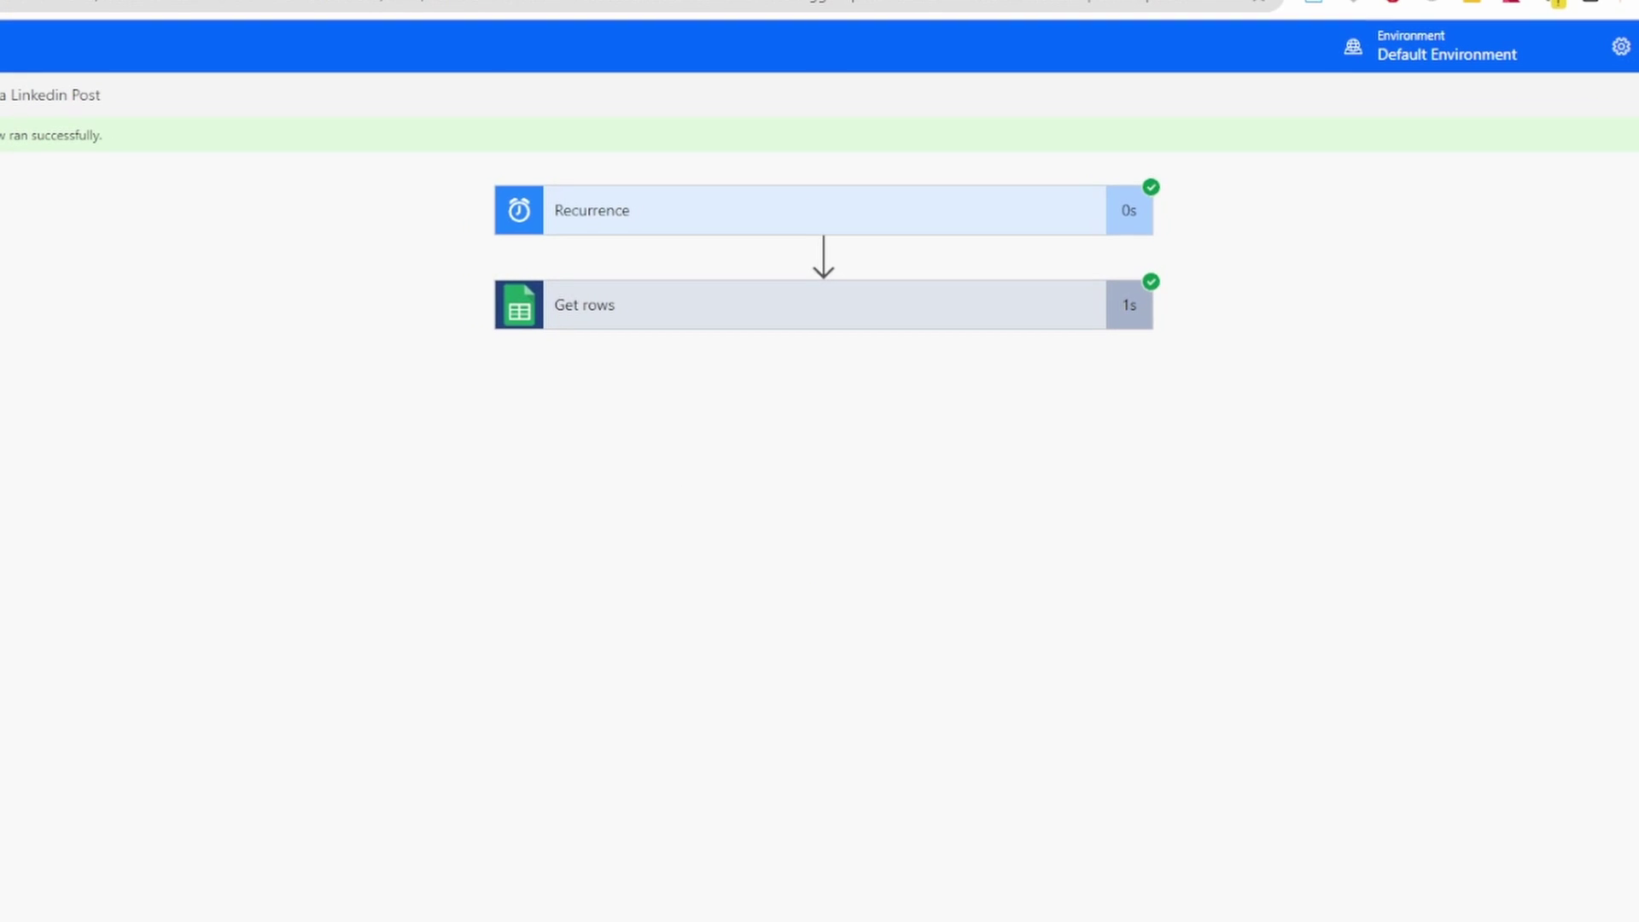
Step: Inspect the test run's Recurrence inputs and open the raw output of Get rows, enlarged for reading
left_click(823, 210)
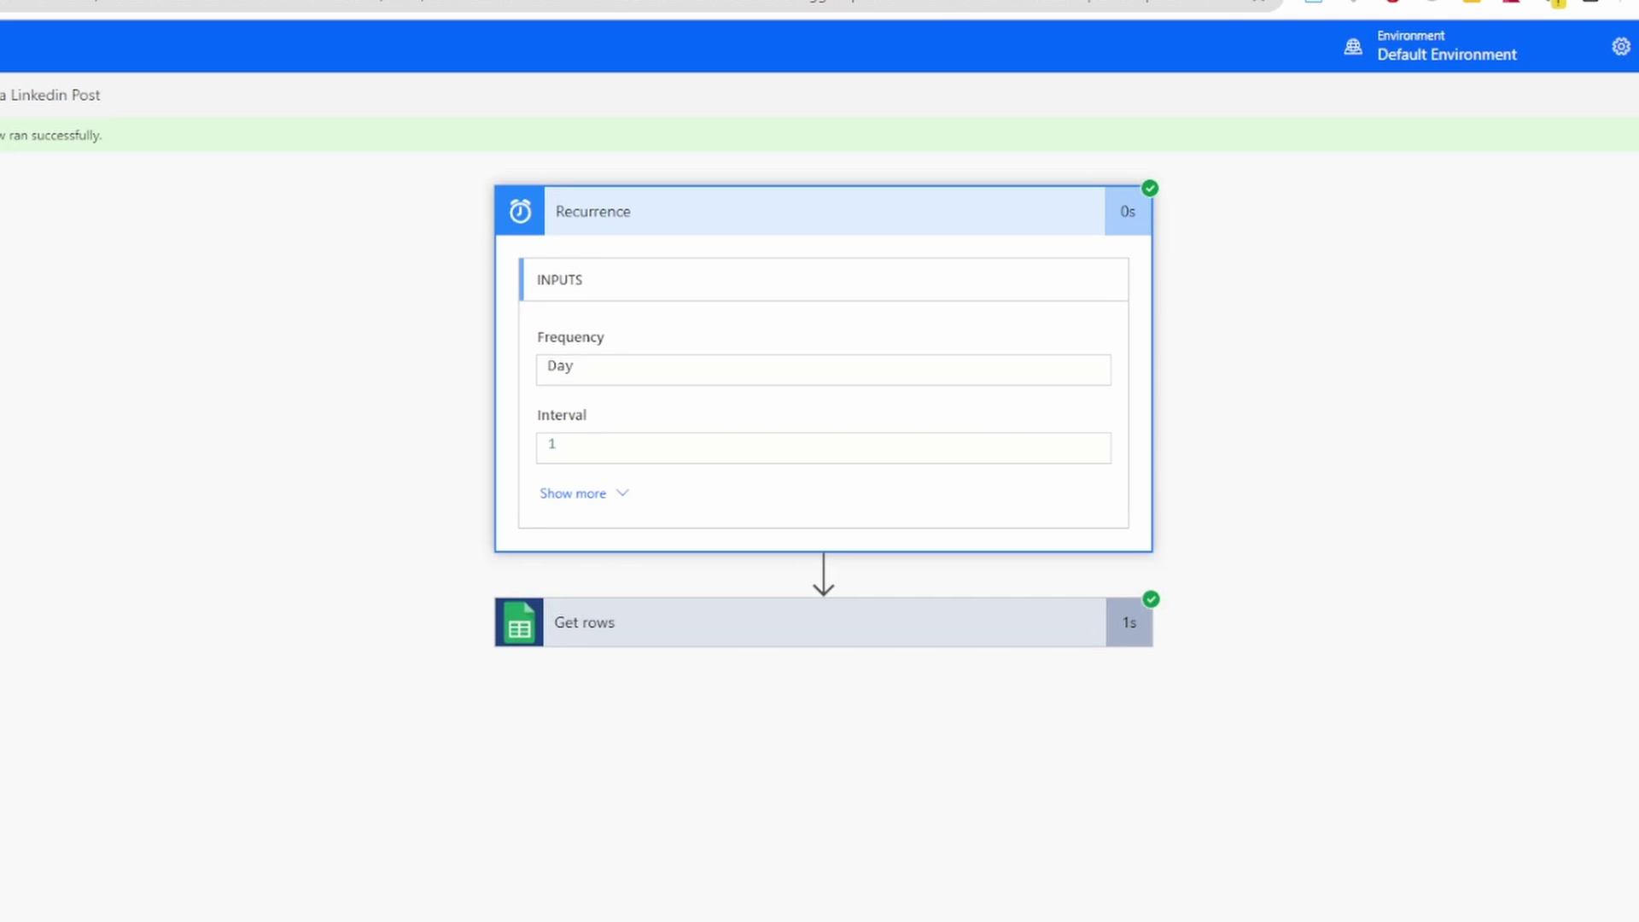
left_click(823, 622)
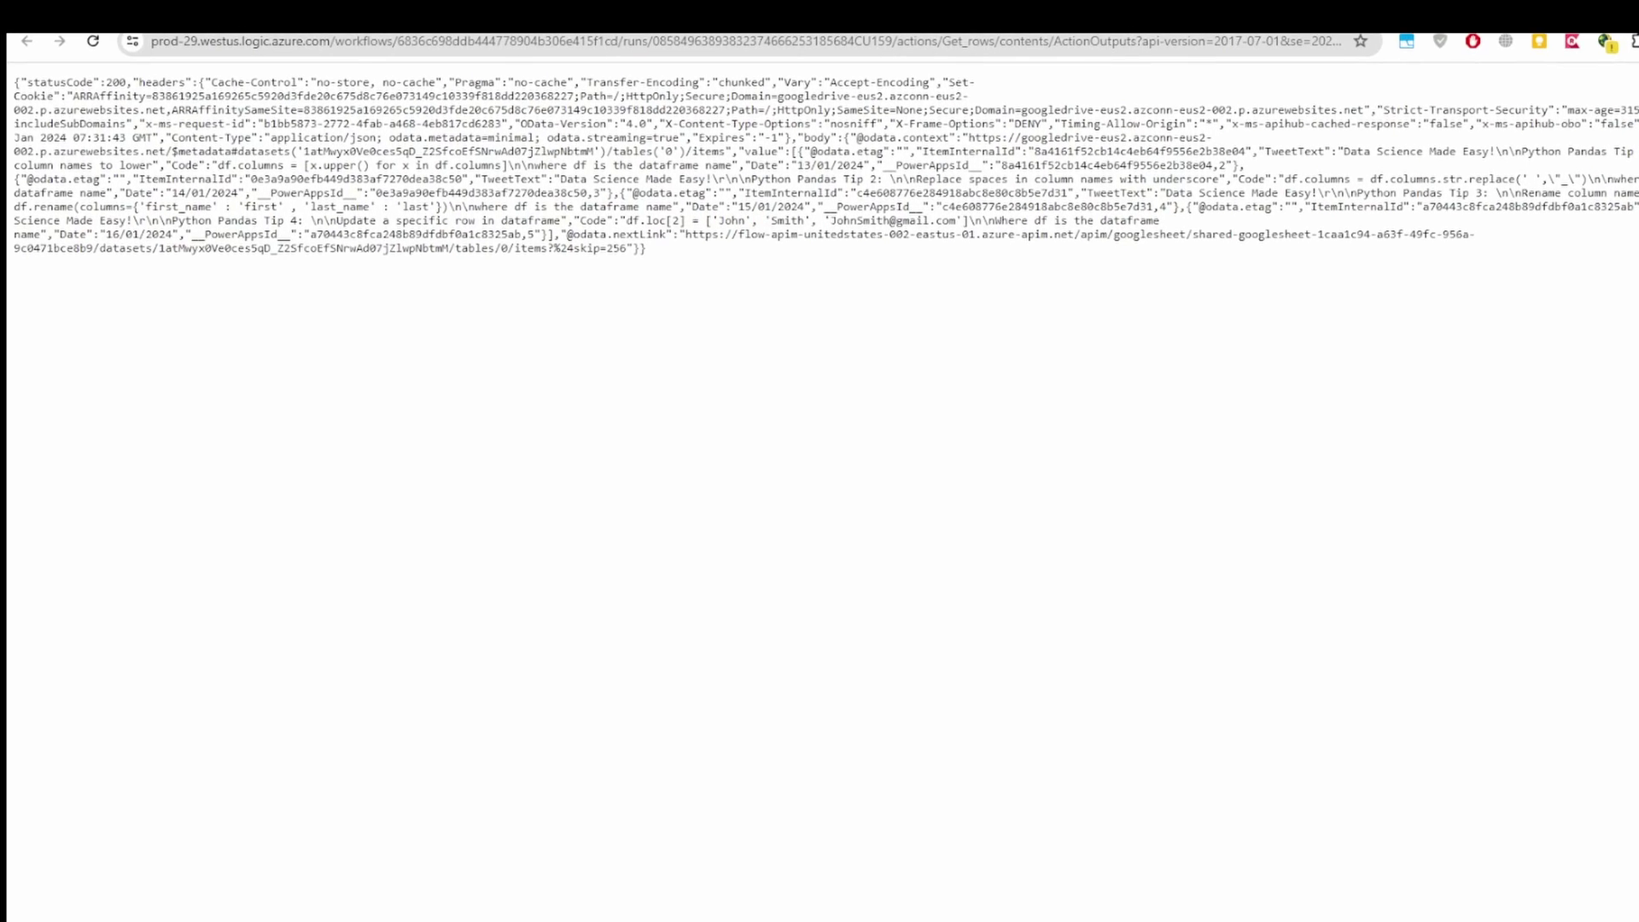
key("ctrl+plus")
key("ctrl+plus")
key("ctrl+plus")
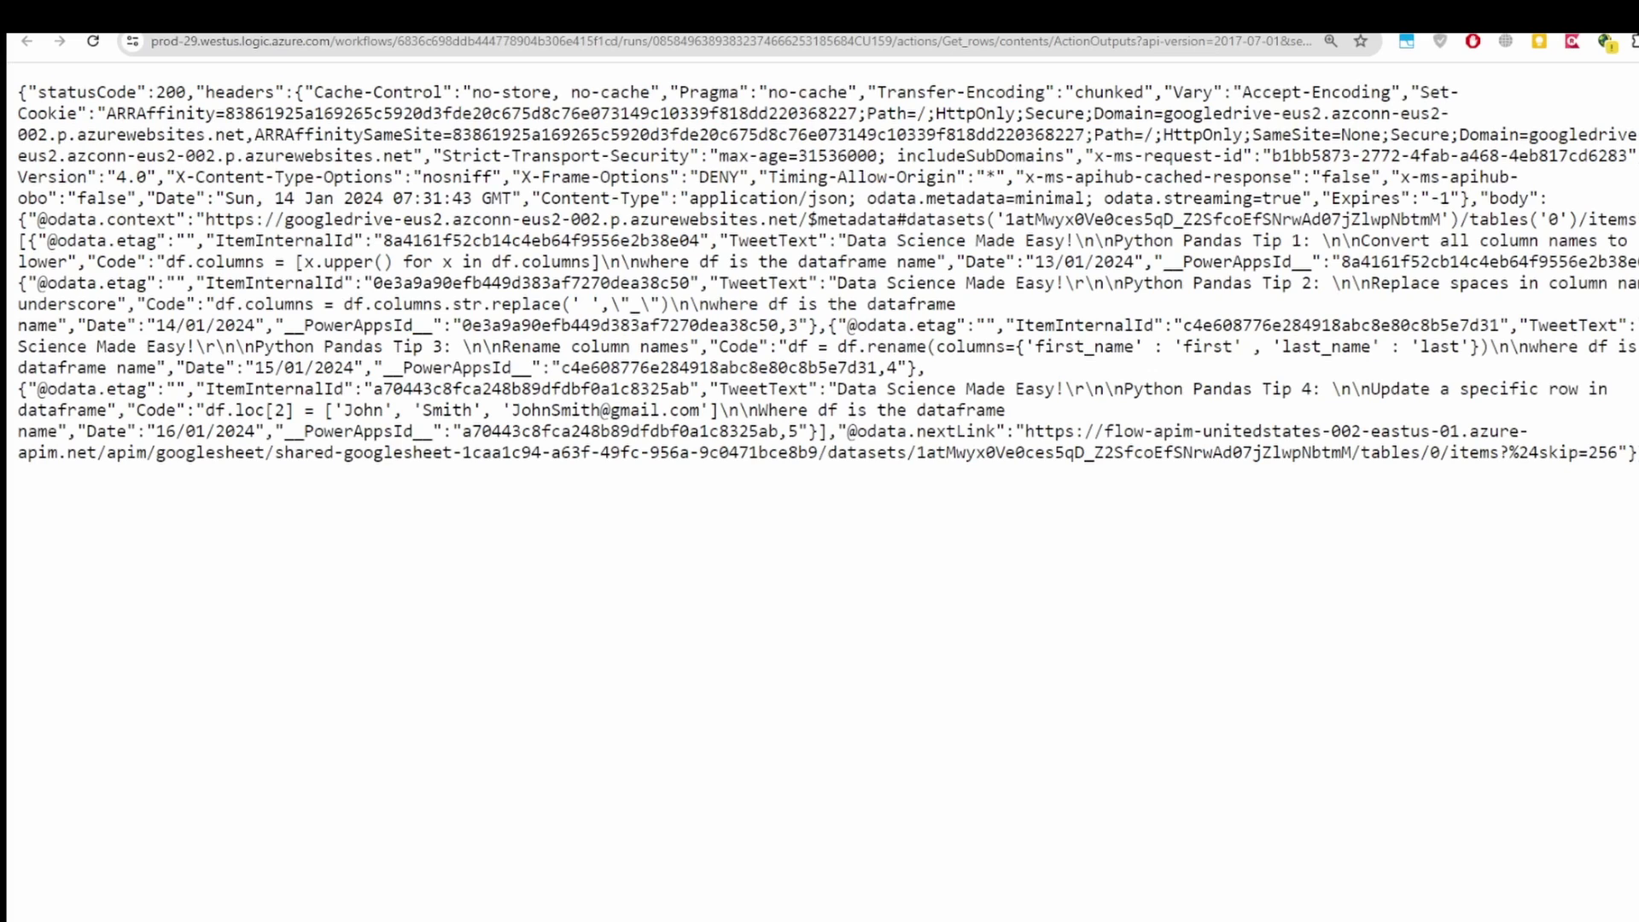
Step: Compare Python Pandas Tip 1 and Tip 4 in the raw output with the rows of the Daily Tweets sheet
left_click_drag(1114, 240, 1303, 240)
key("alt+Tab")
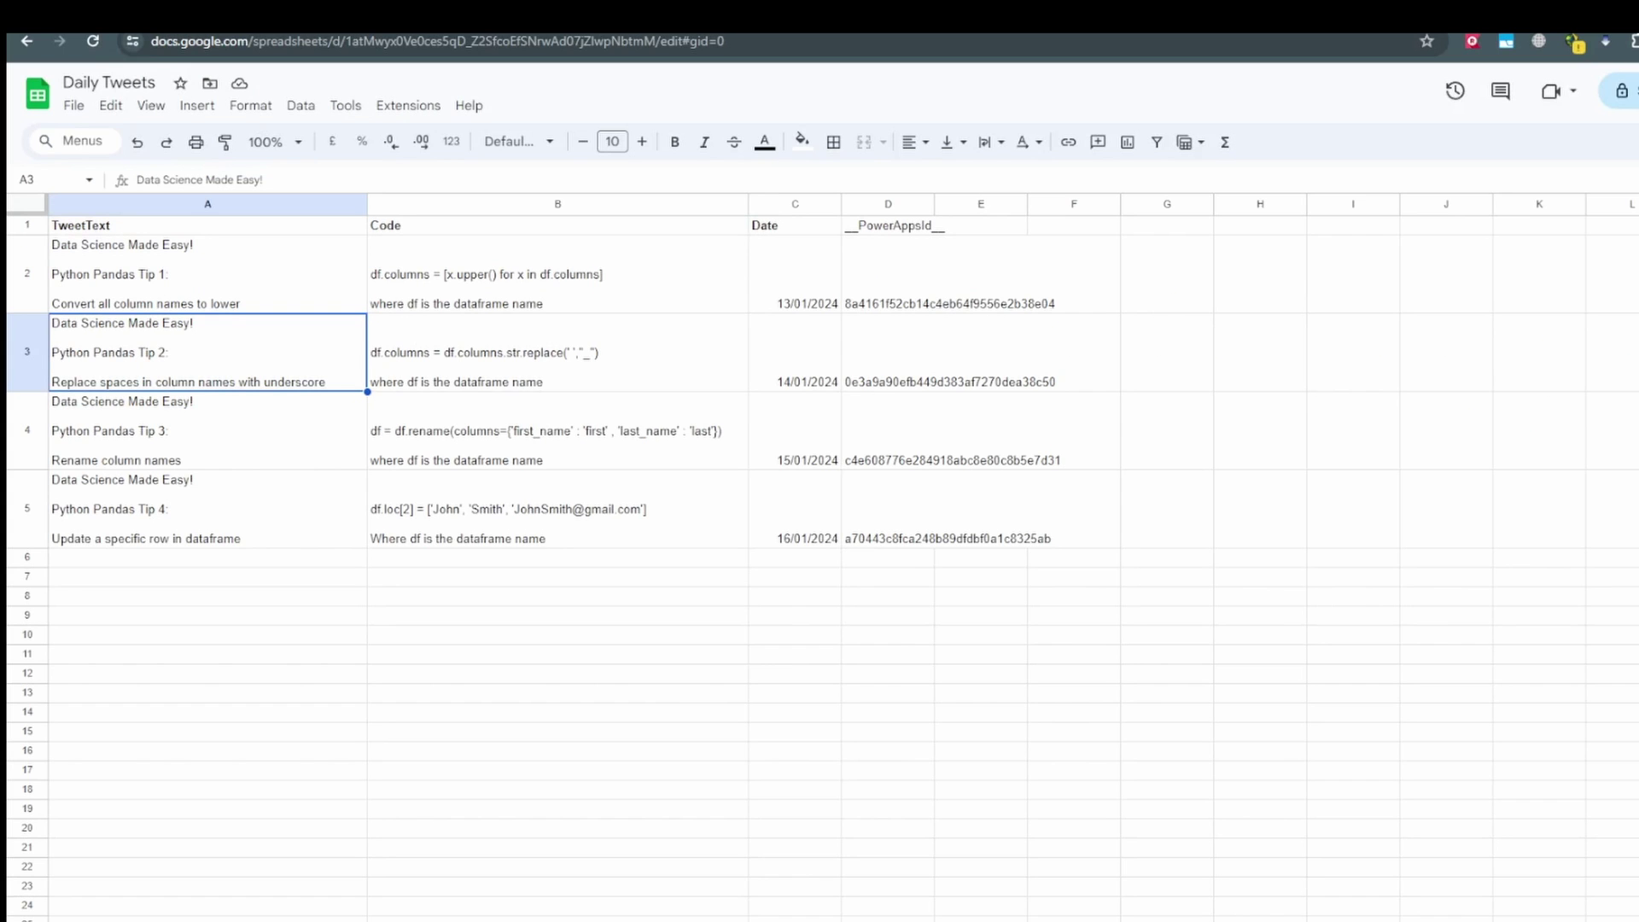
left_click(208, 273)
key("alt+Tab")
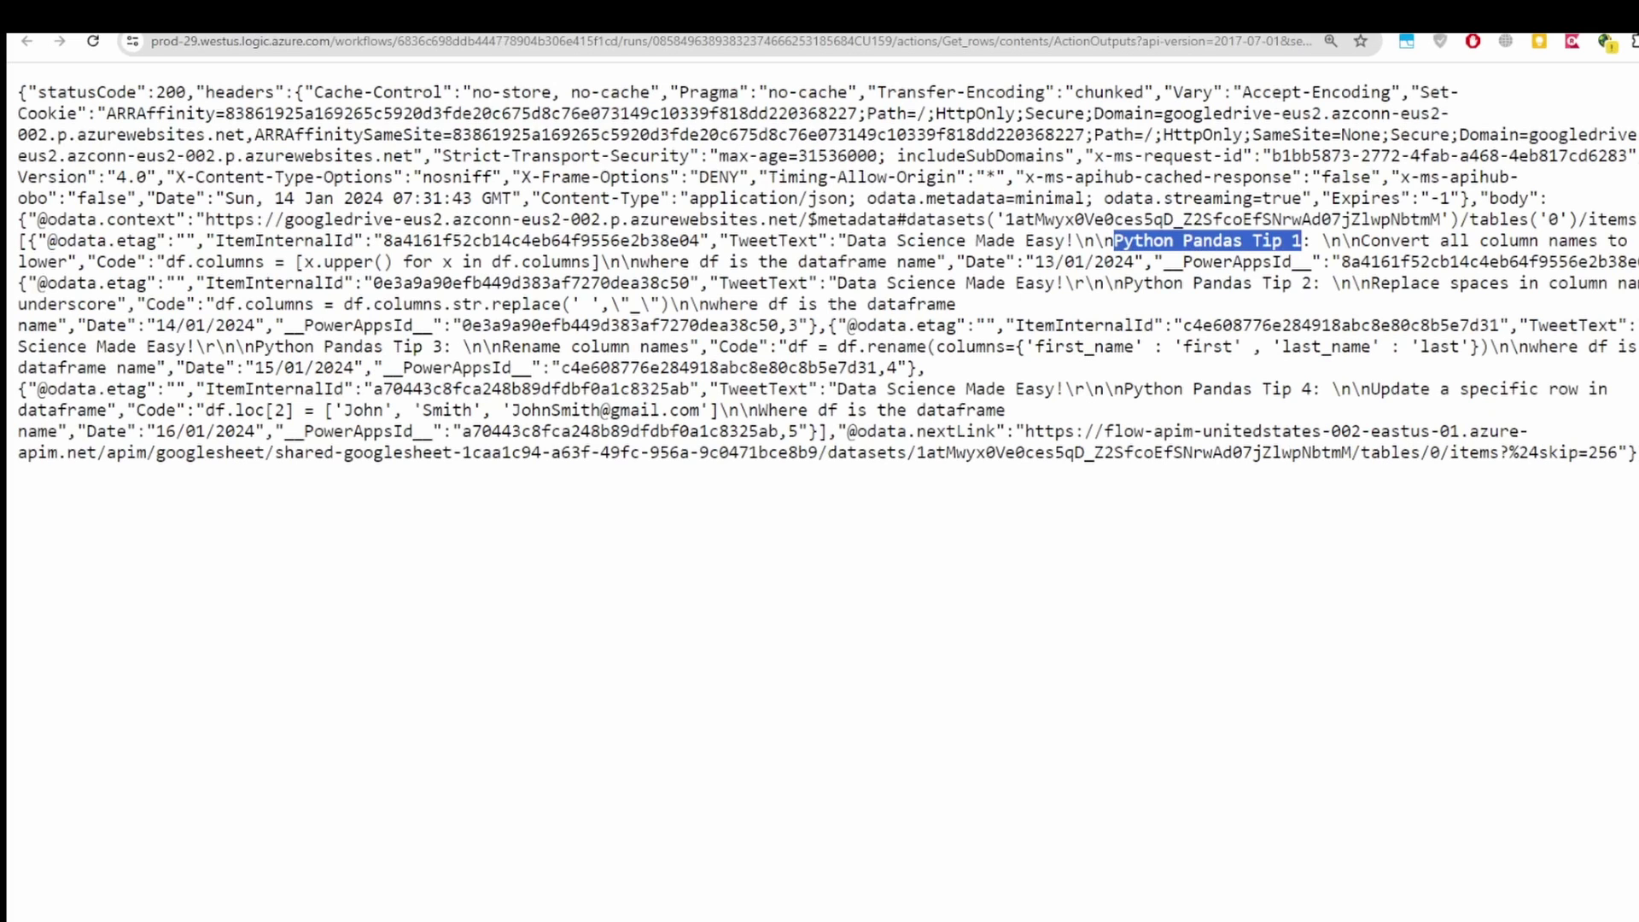
left_click_drag(1123, 389, 1304, 389)
left_click(1304, 389)
key("alt+Tab")
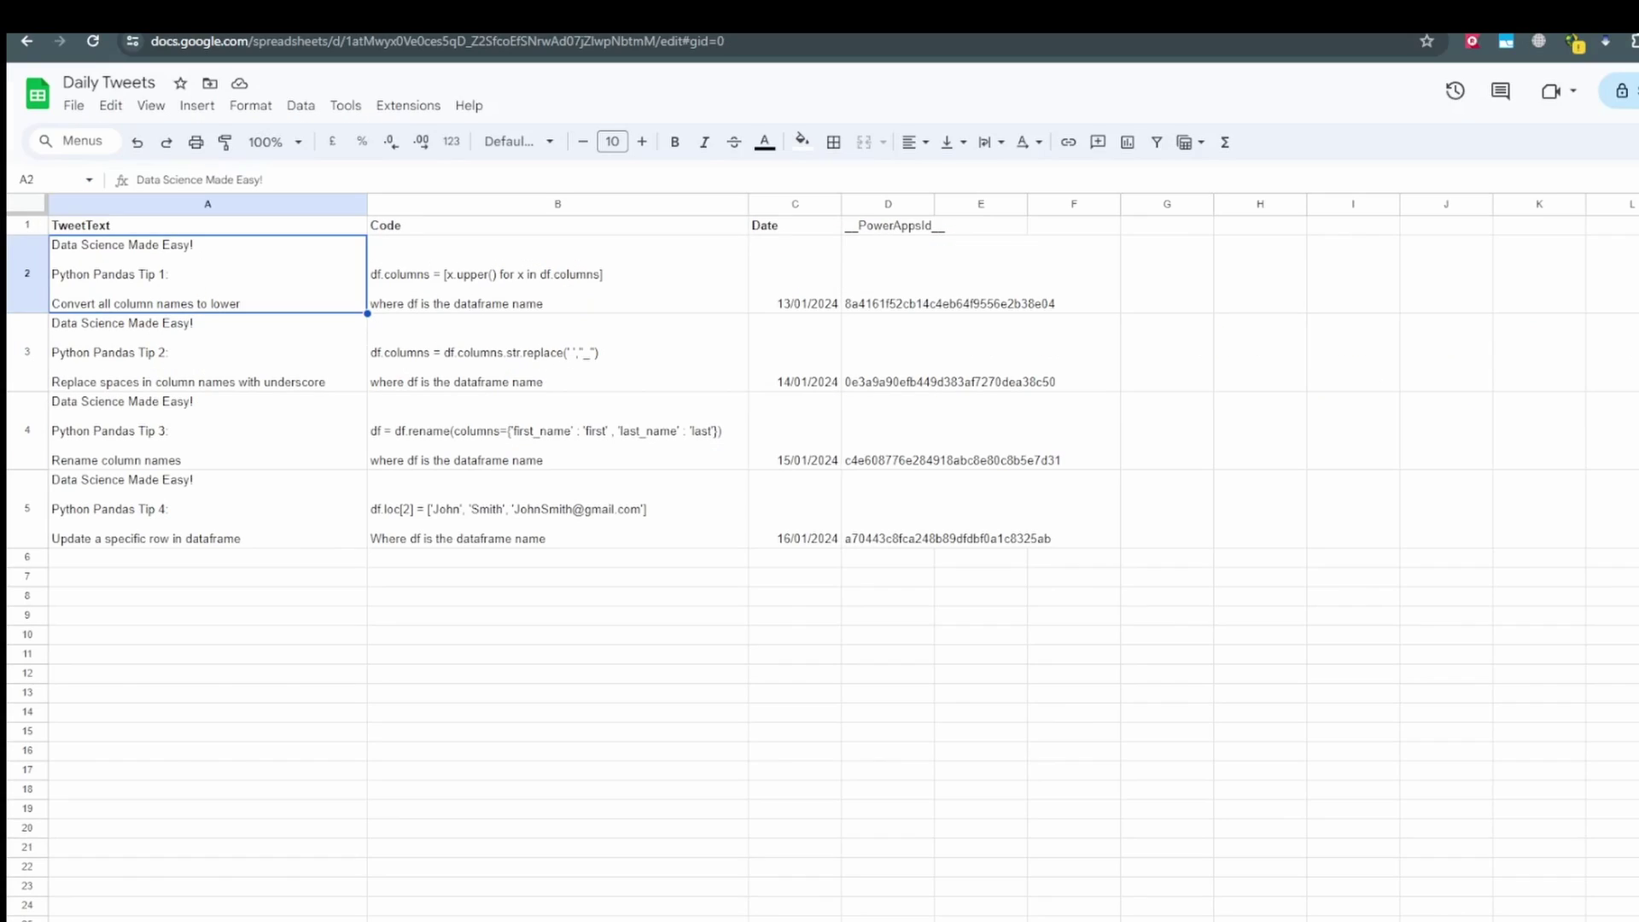
Step: Check the Tip 4 row against the raw output, close that output and locate the 14/01/2024 date in the sheet
left_click(207, 508)
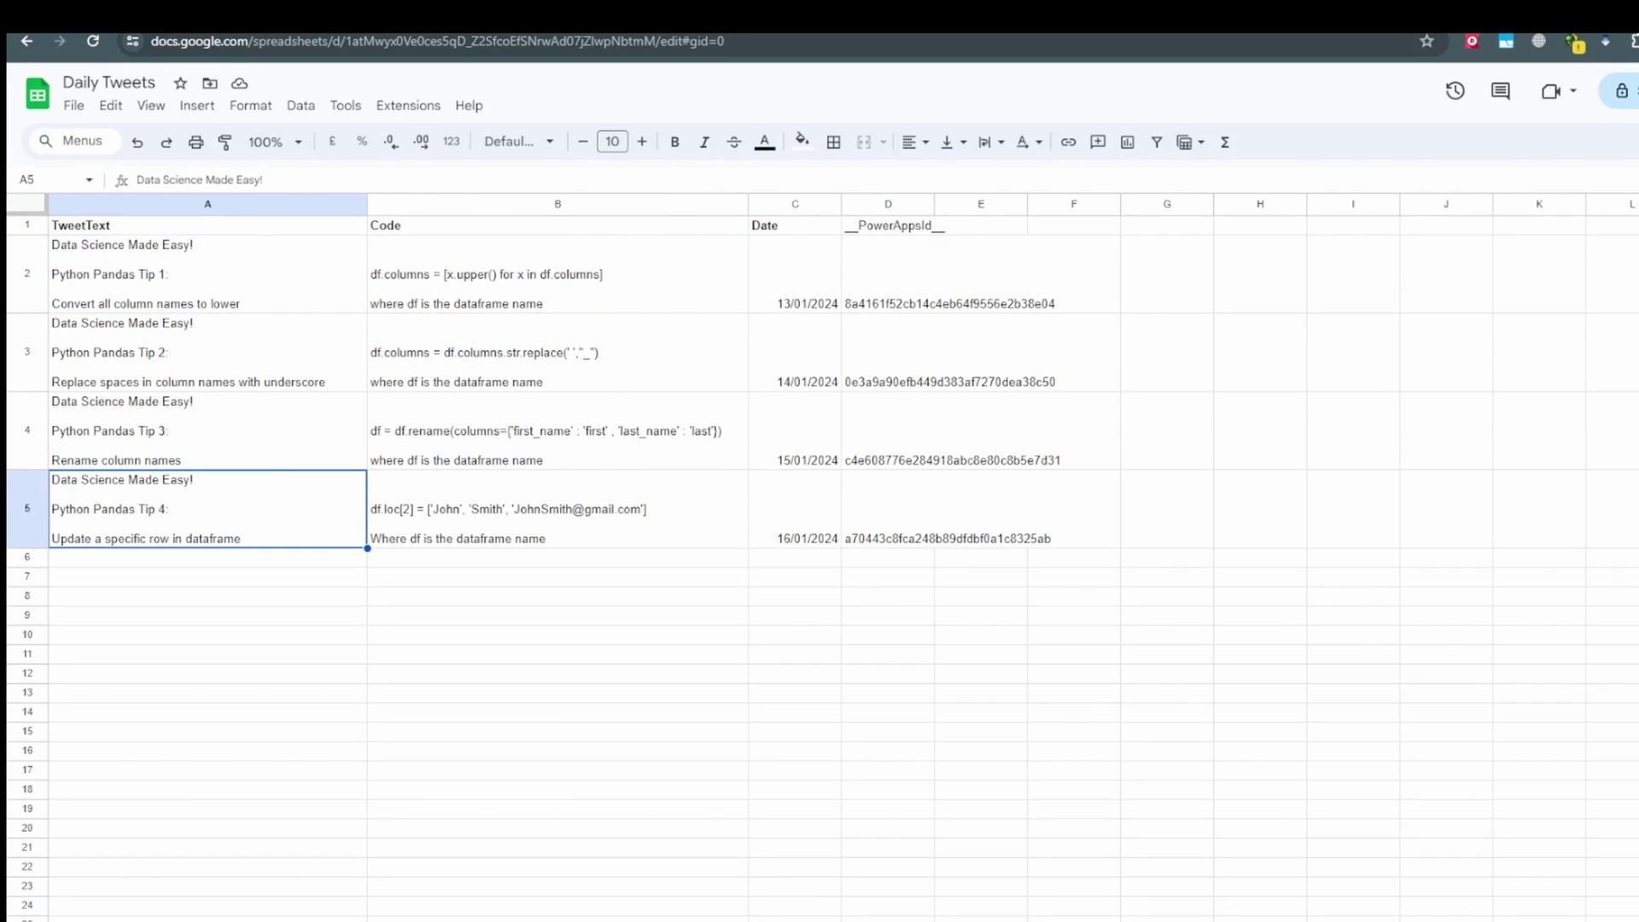
key("alt+Tab")
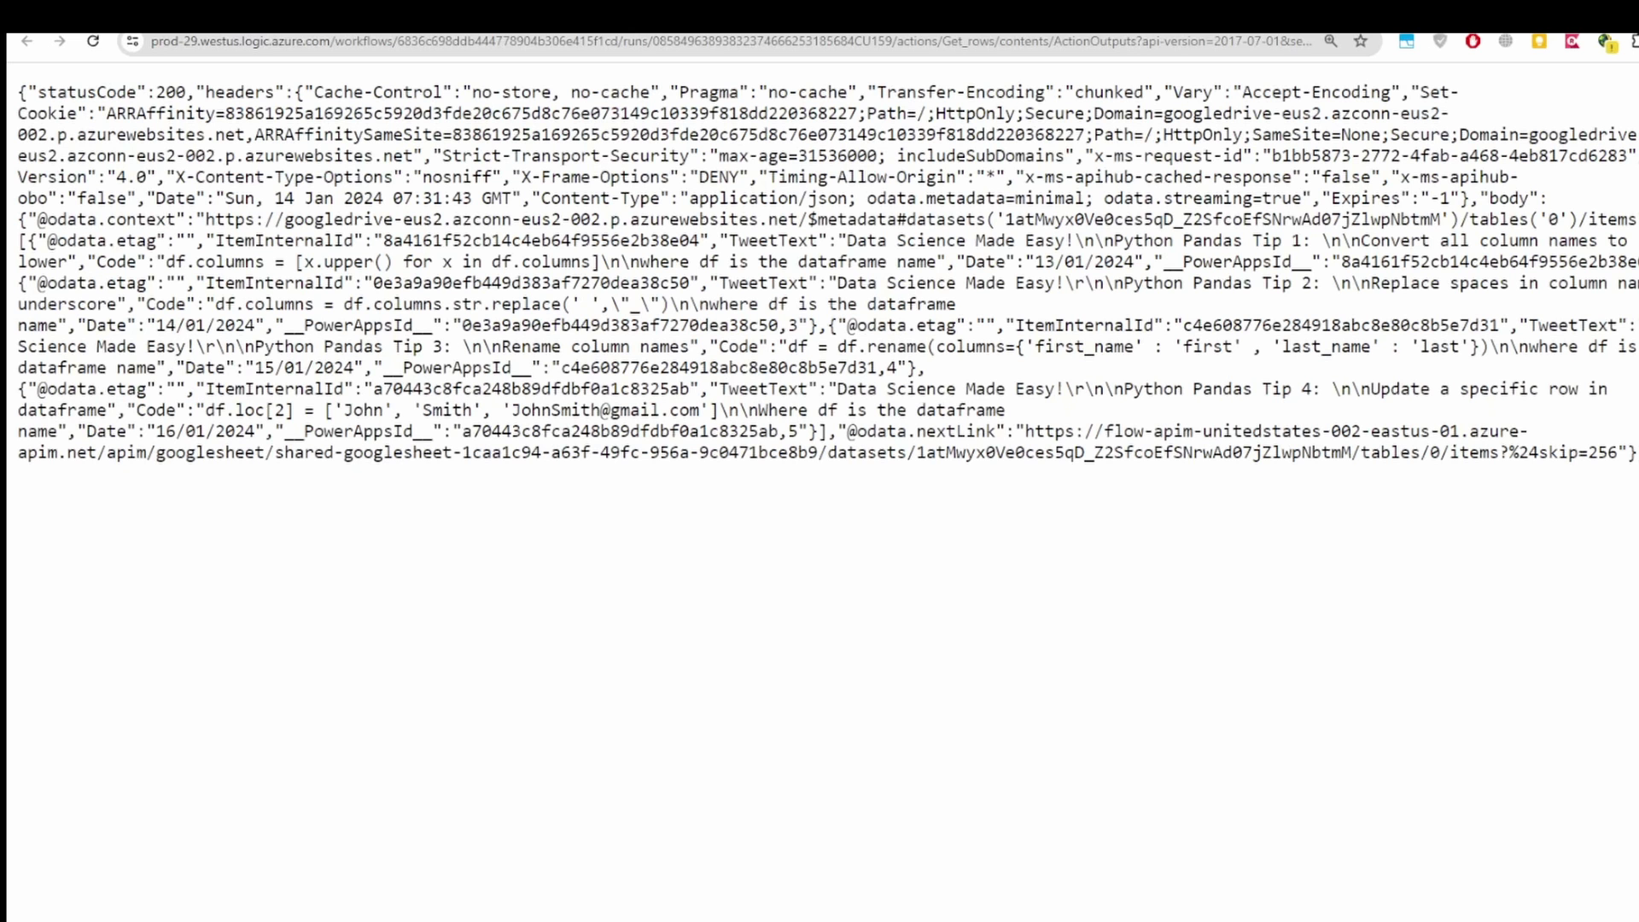
key("ctrl+w")
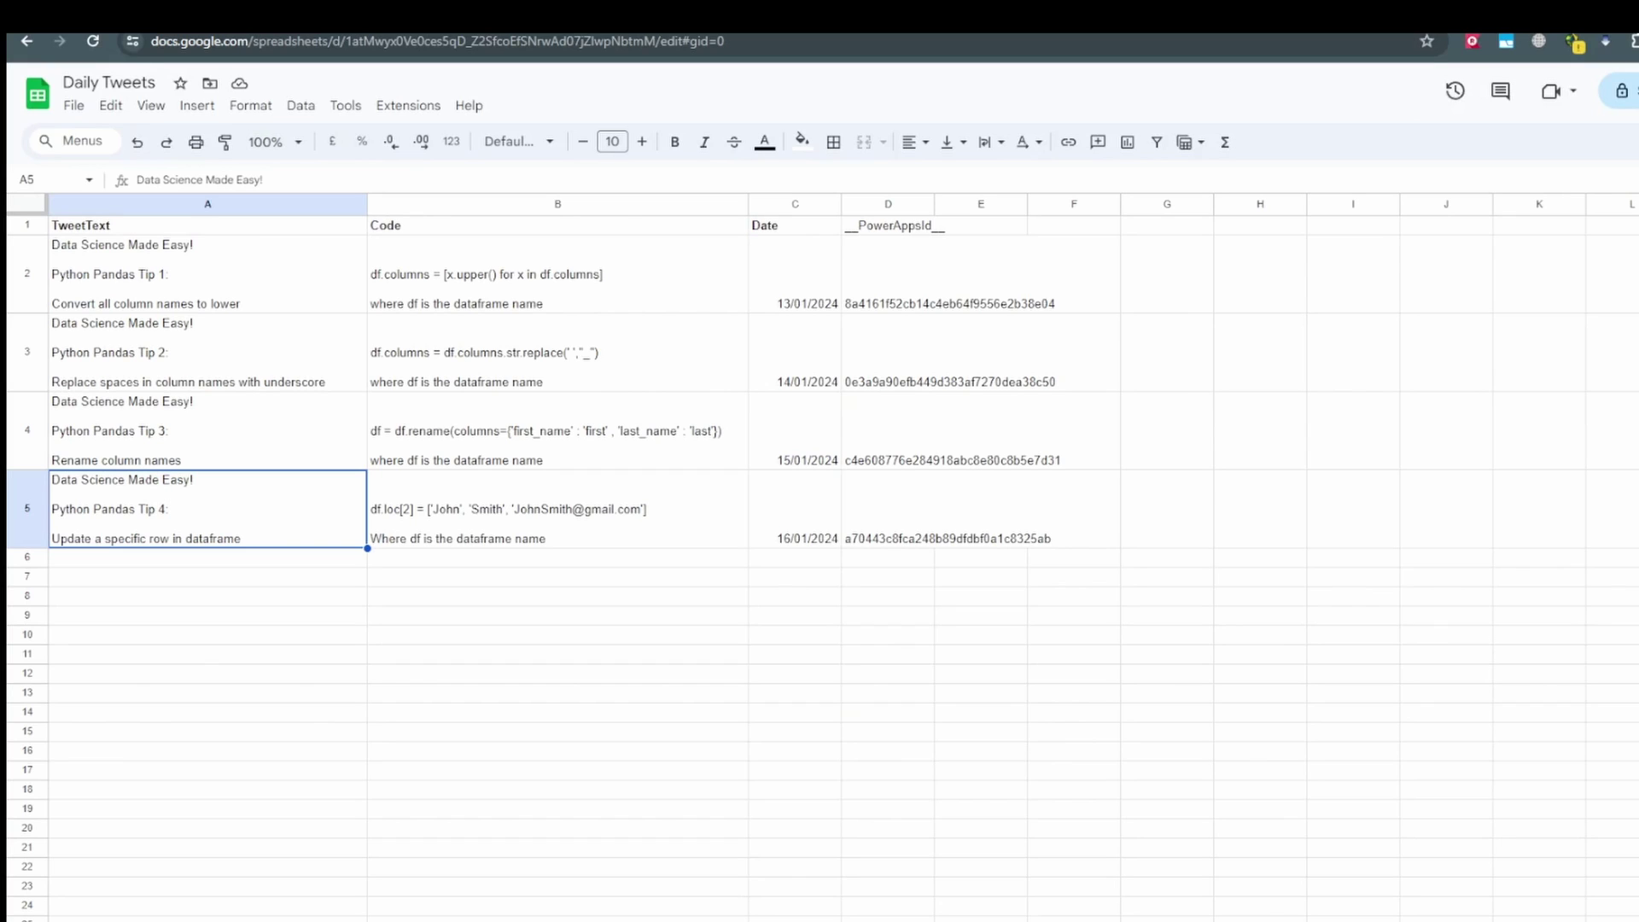
left_click(794, 352)
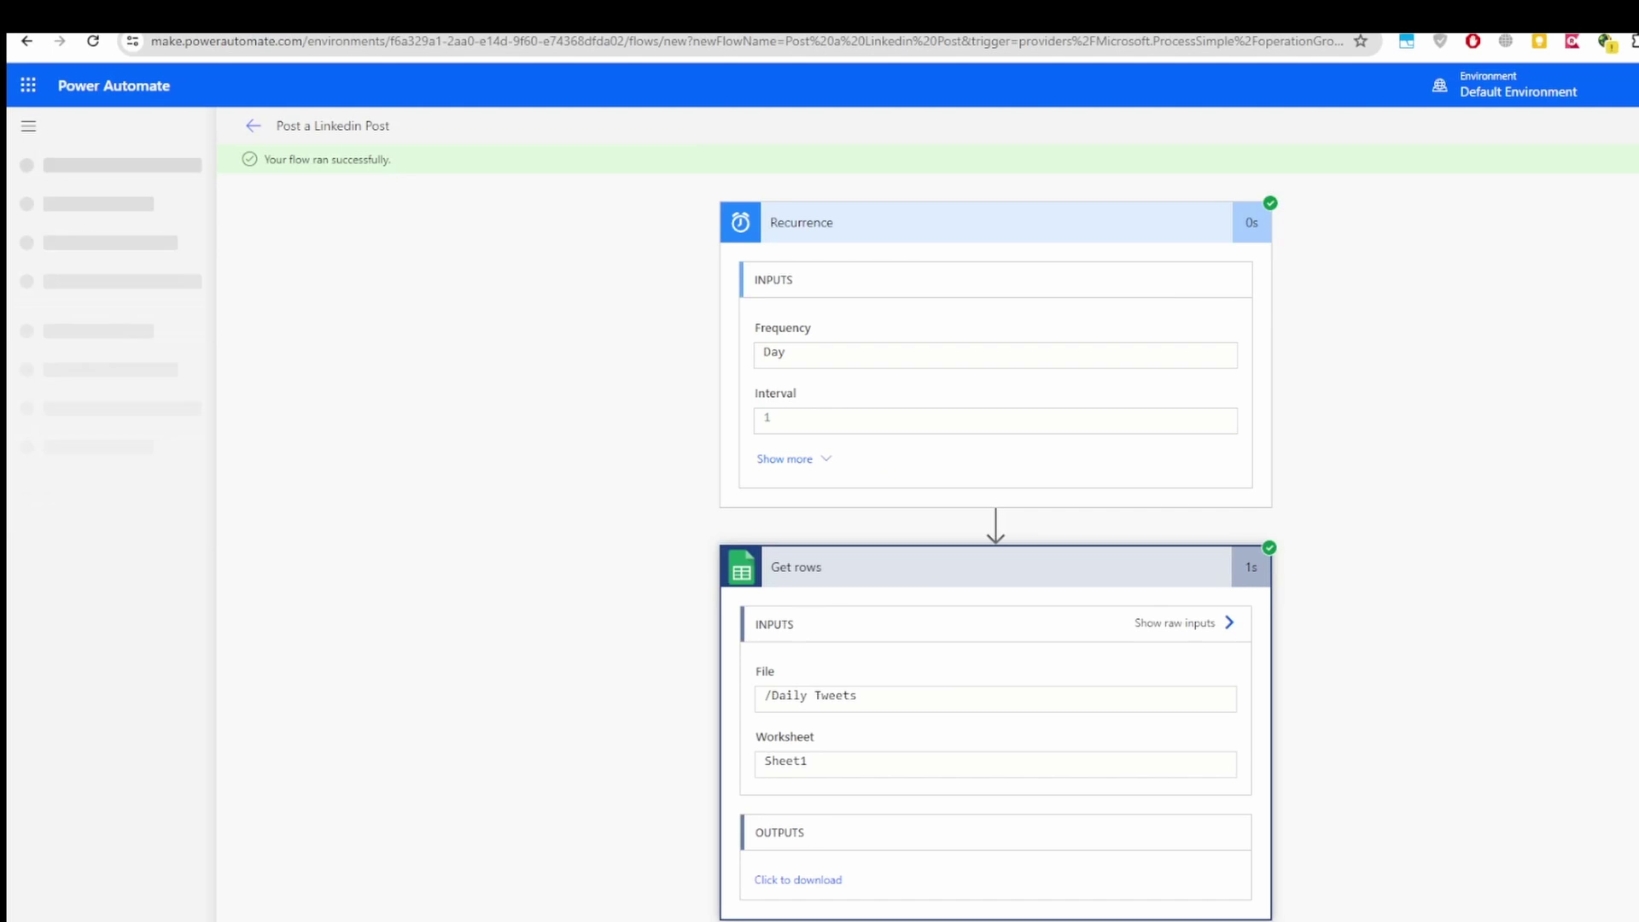
Step: Reopen the Post a Linkedin Post flow for editing and add a Filter array action after Get rows
left_click(233, 84)
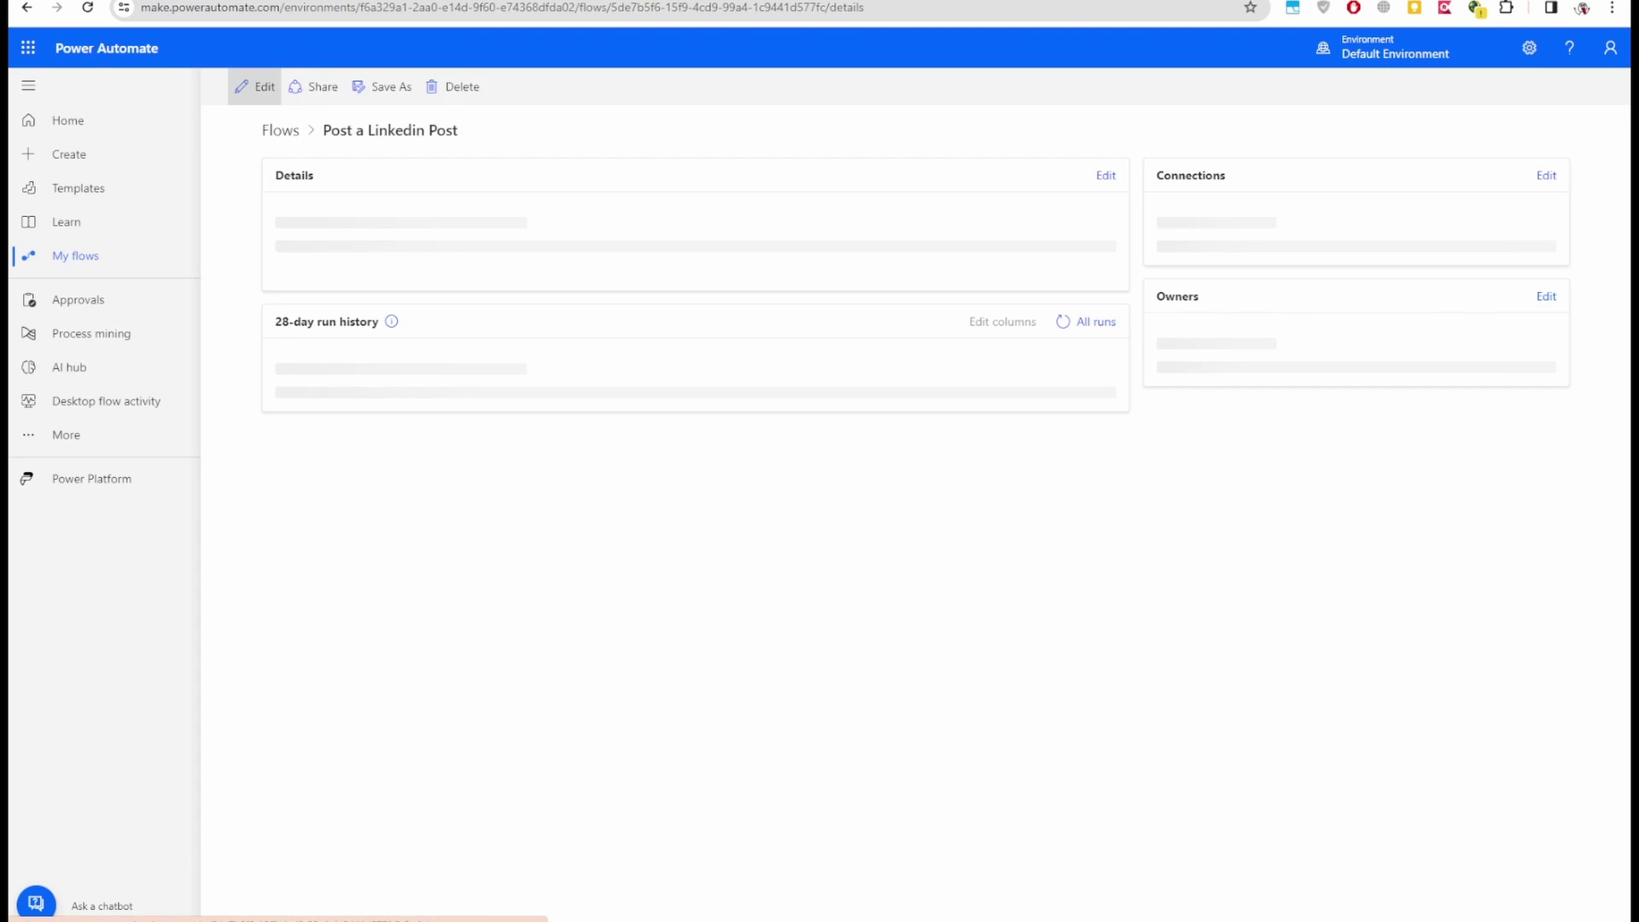
left_click(254, 86)
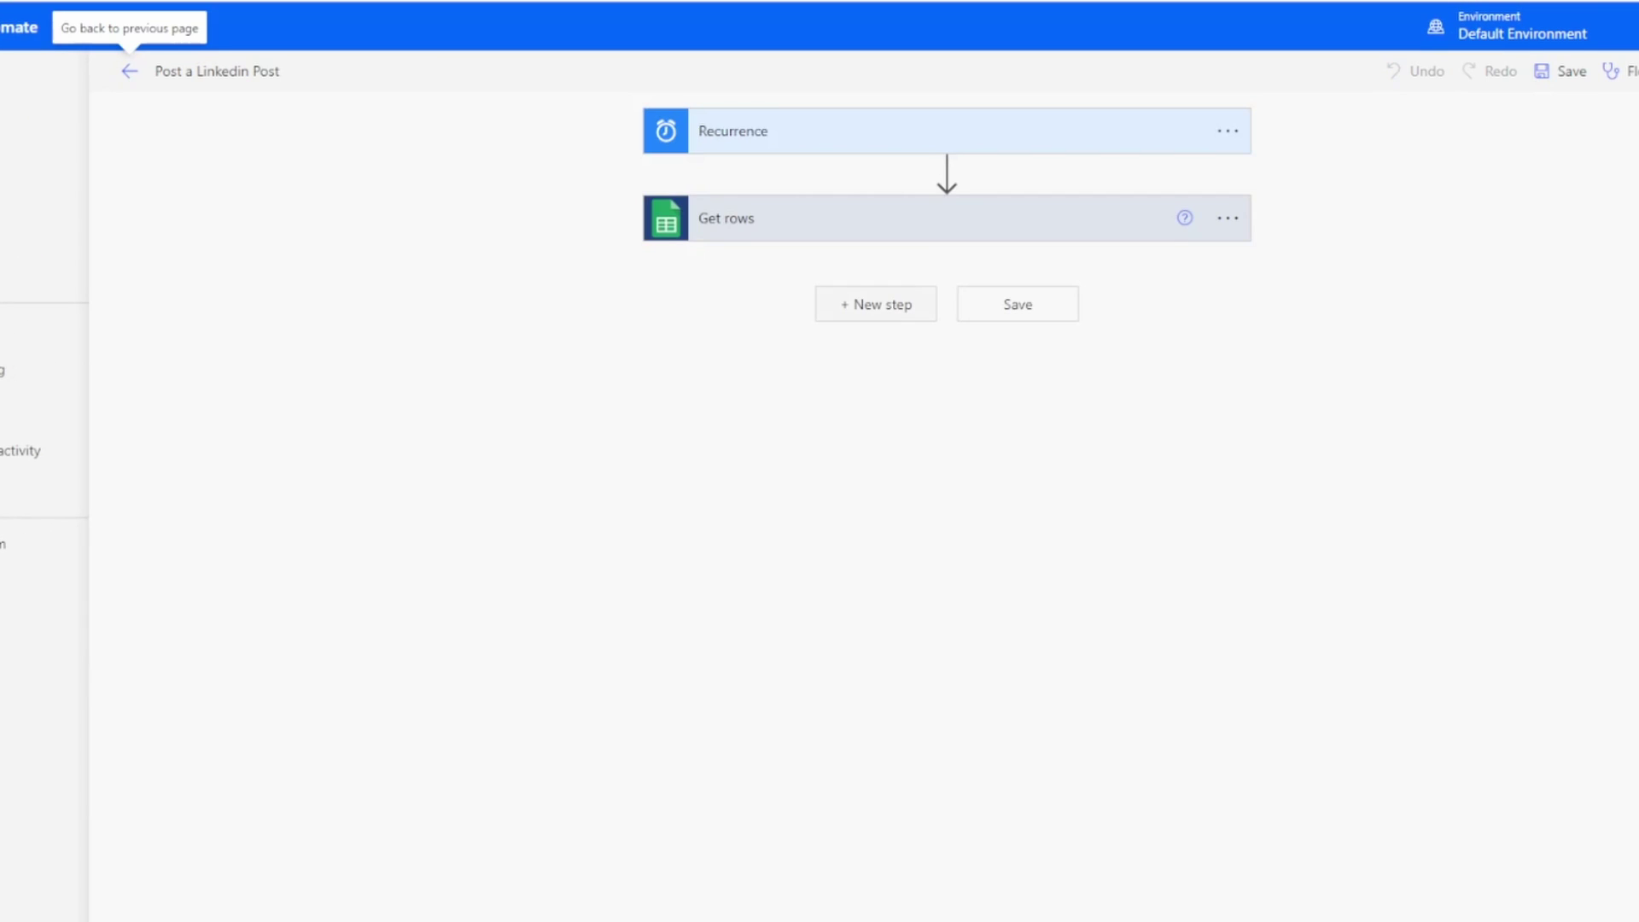
left_click(875, 304)
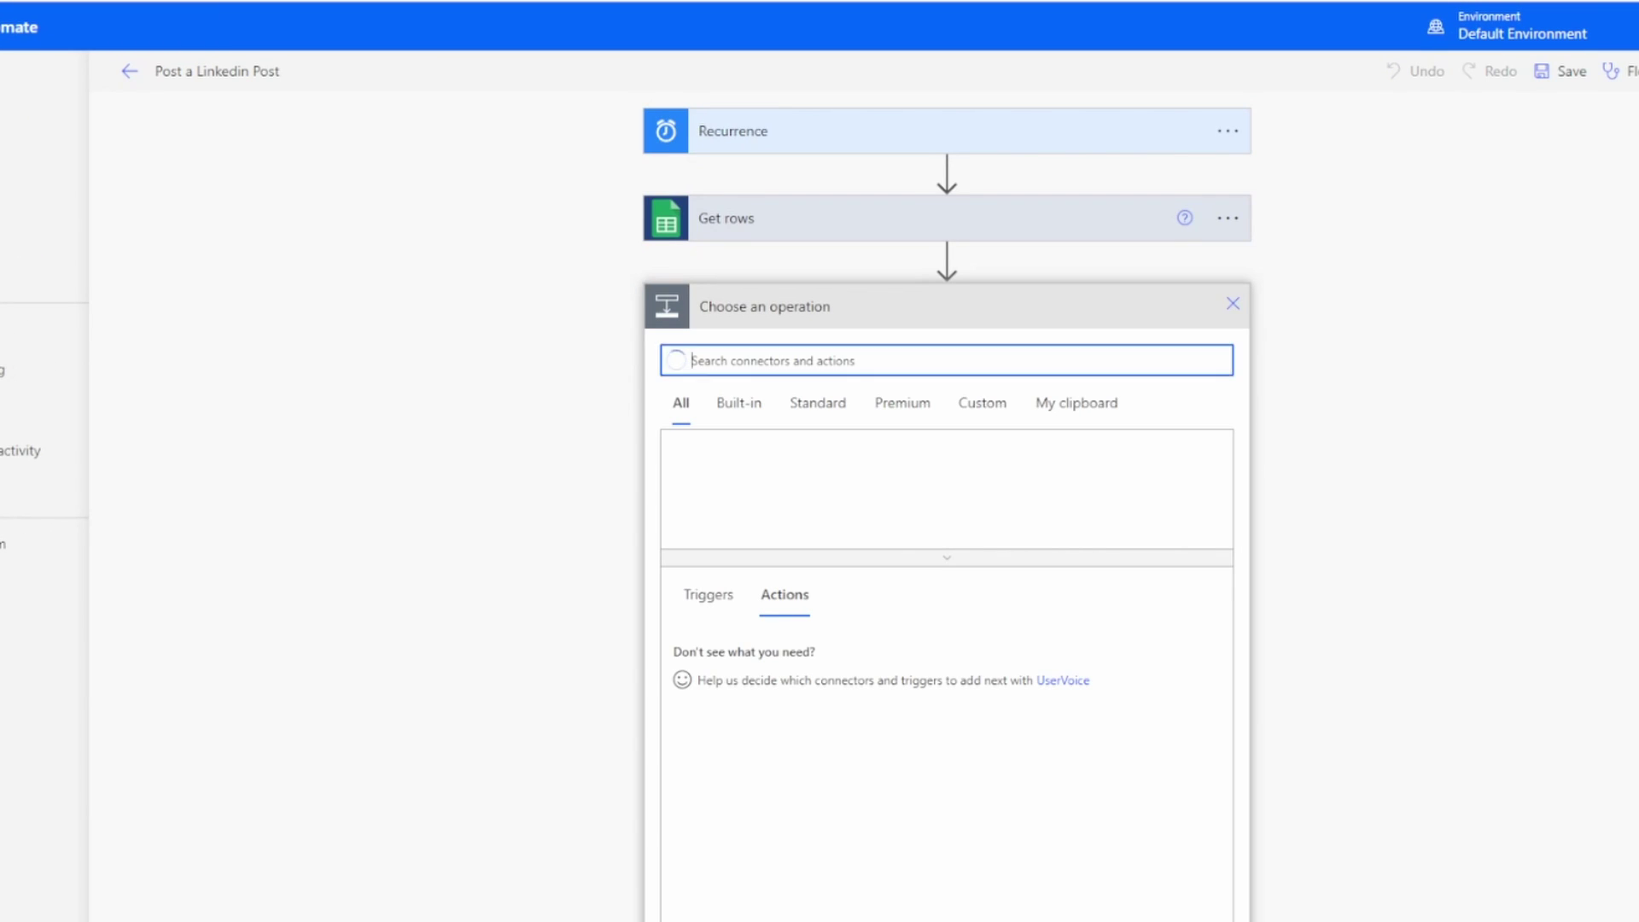
type("filter arra")
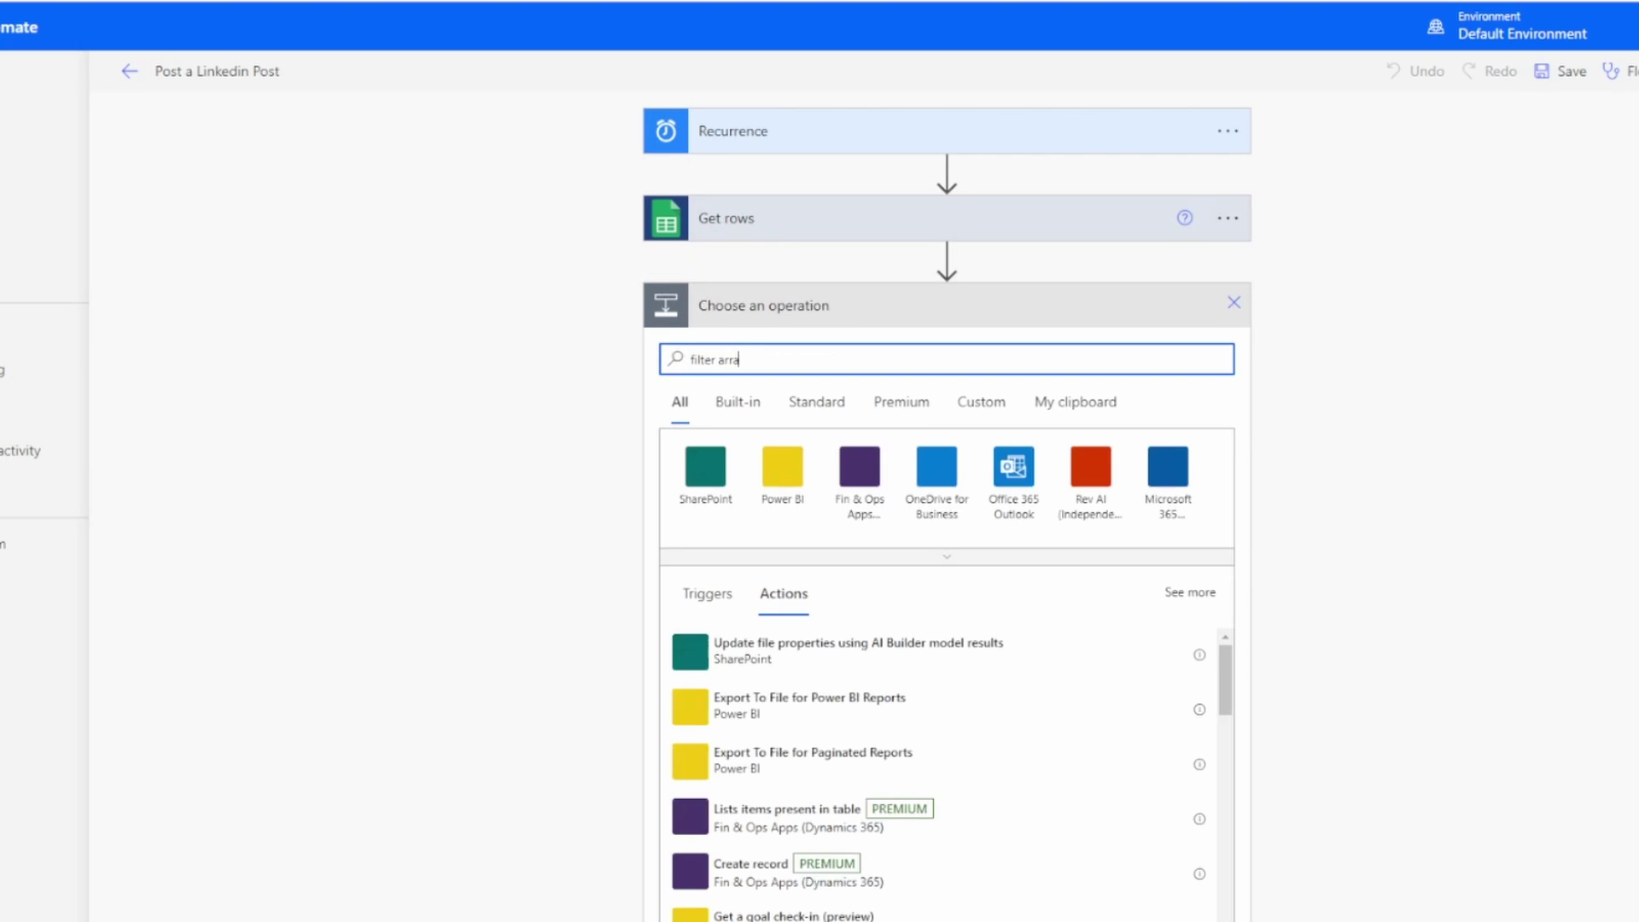
type("y")
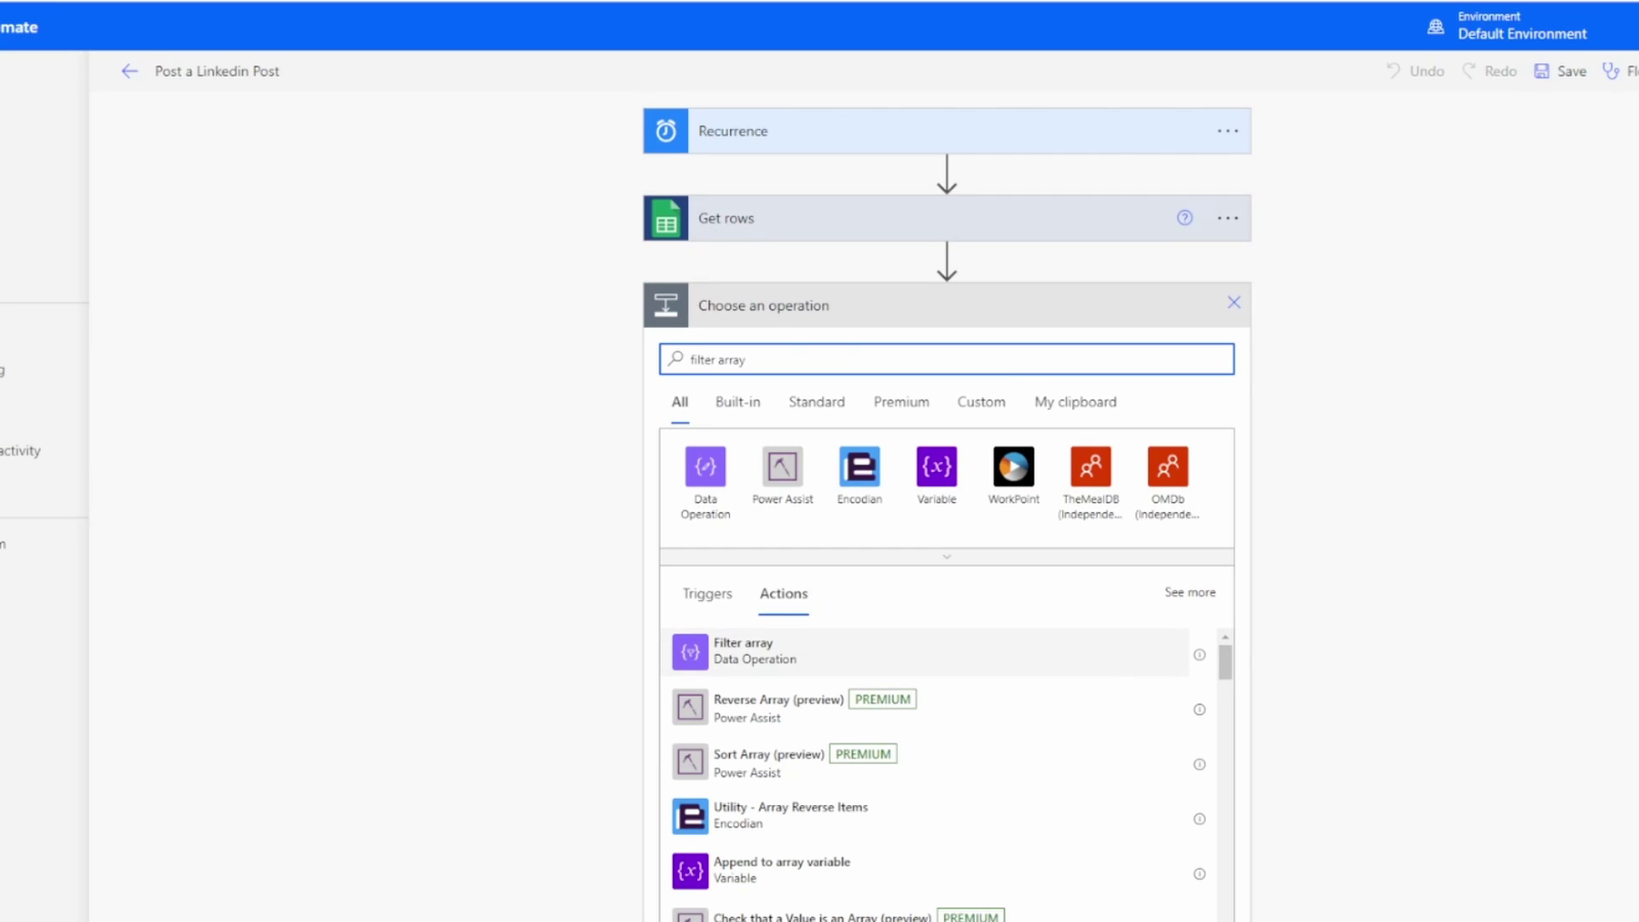
left_click(743, 650)
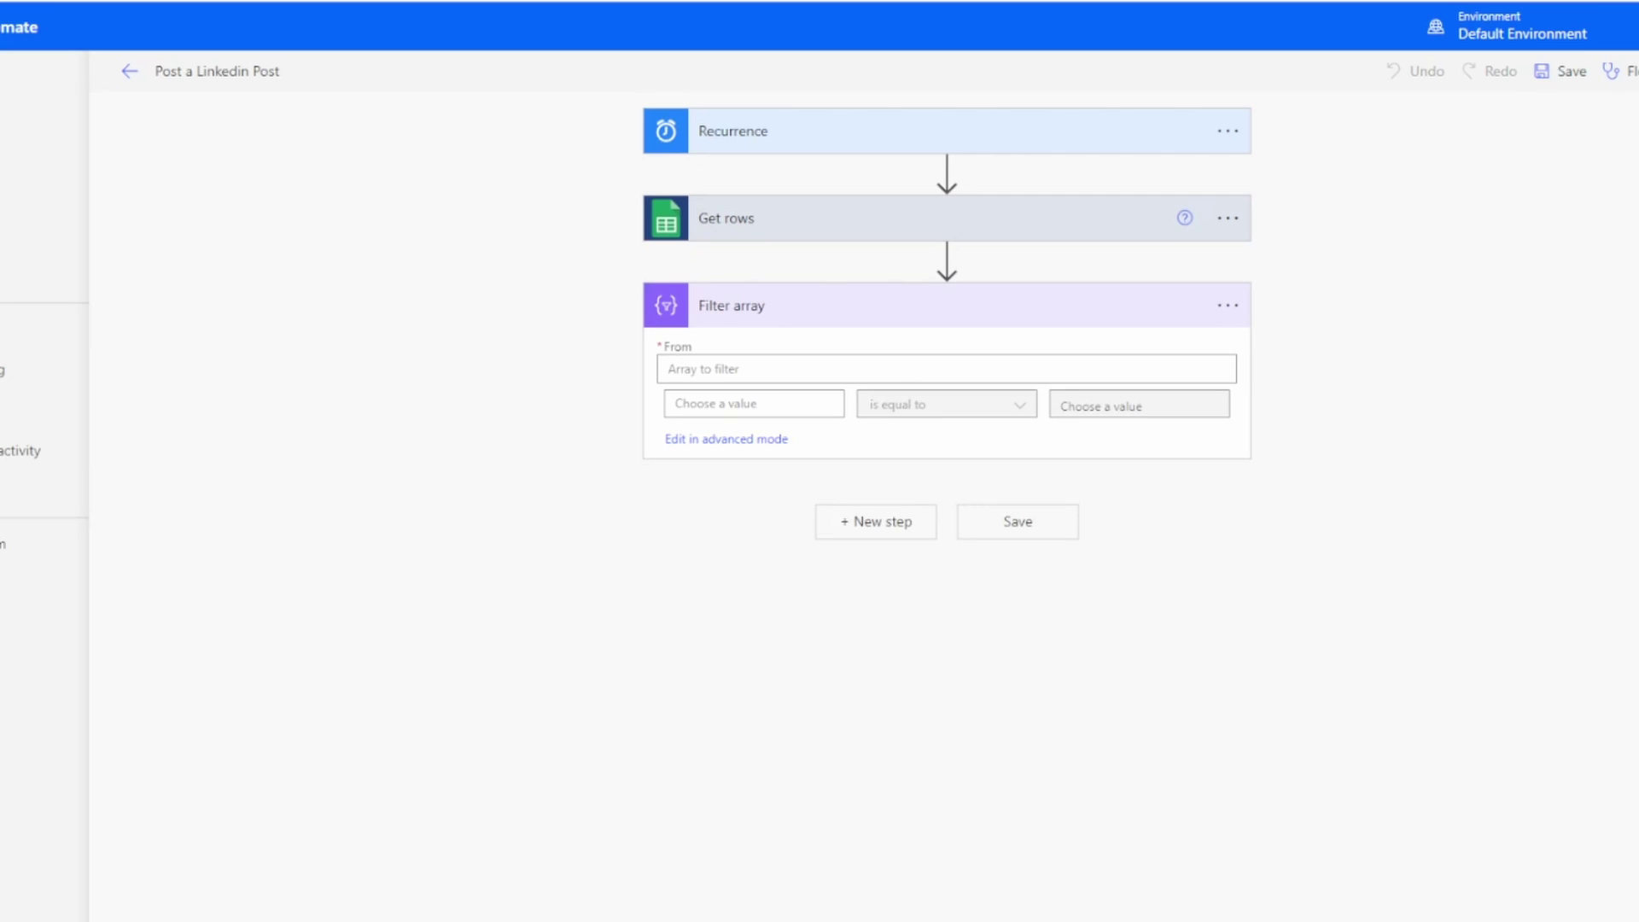
Step: Set Filter array to take Records value from Get rows and compare Date using "is equal to"
left_click(671, 369)
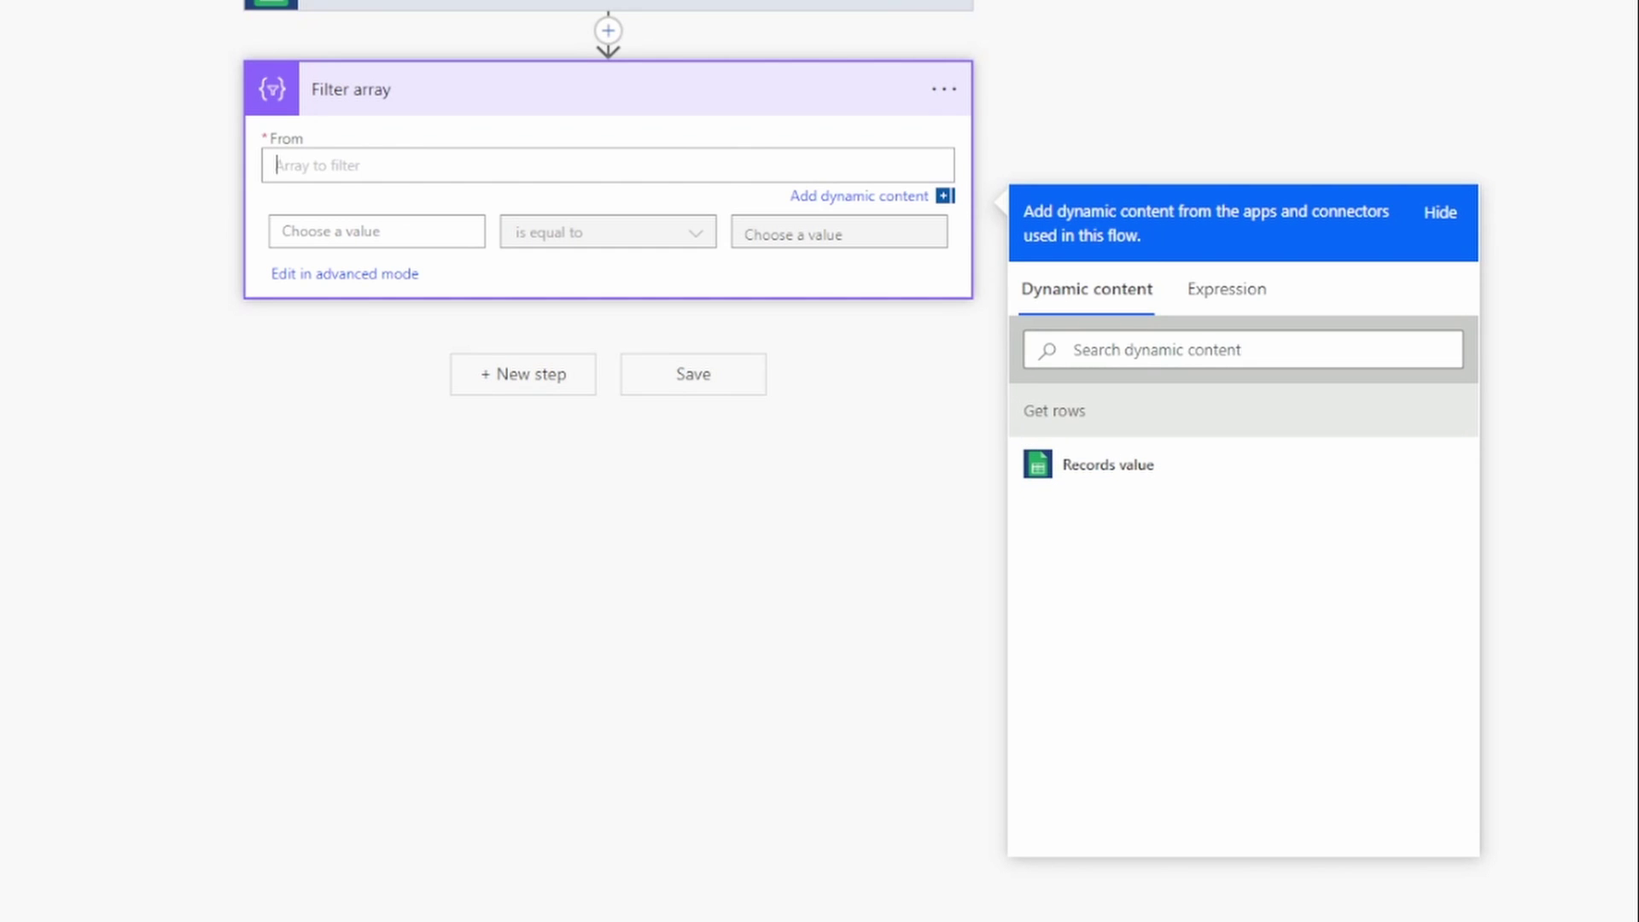
left_click(1108, 464)
left_click(377, 232)
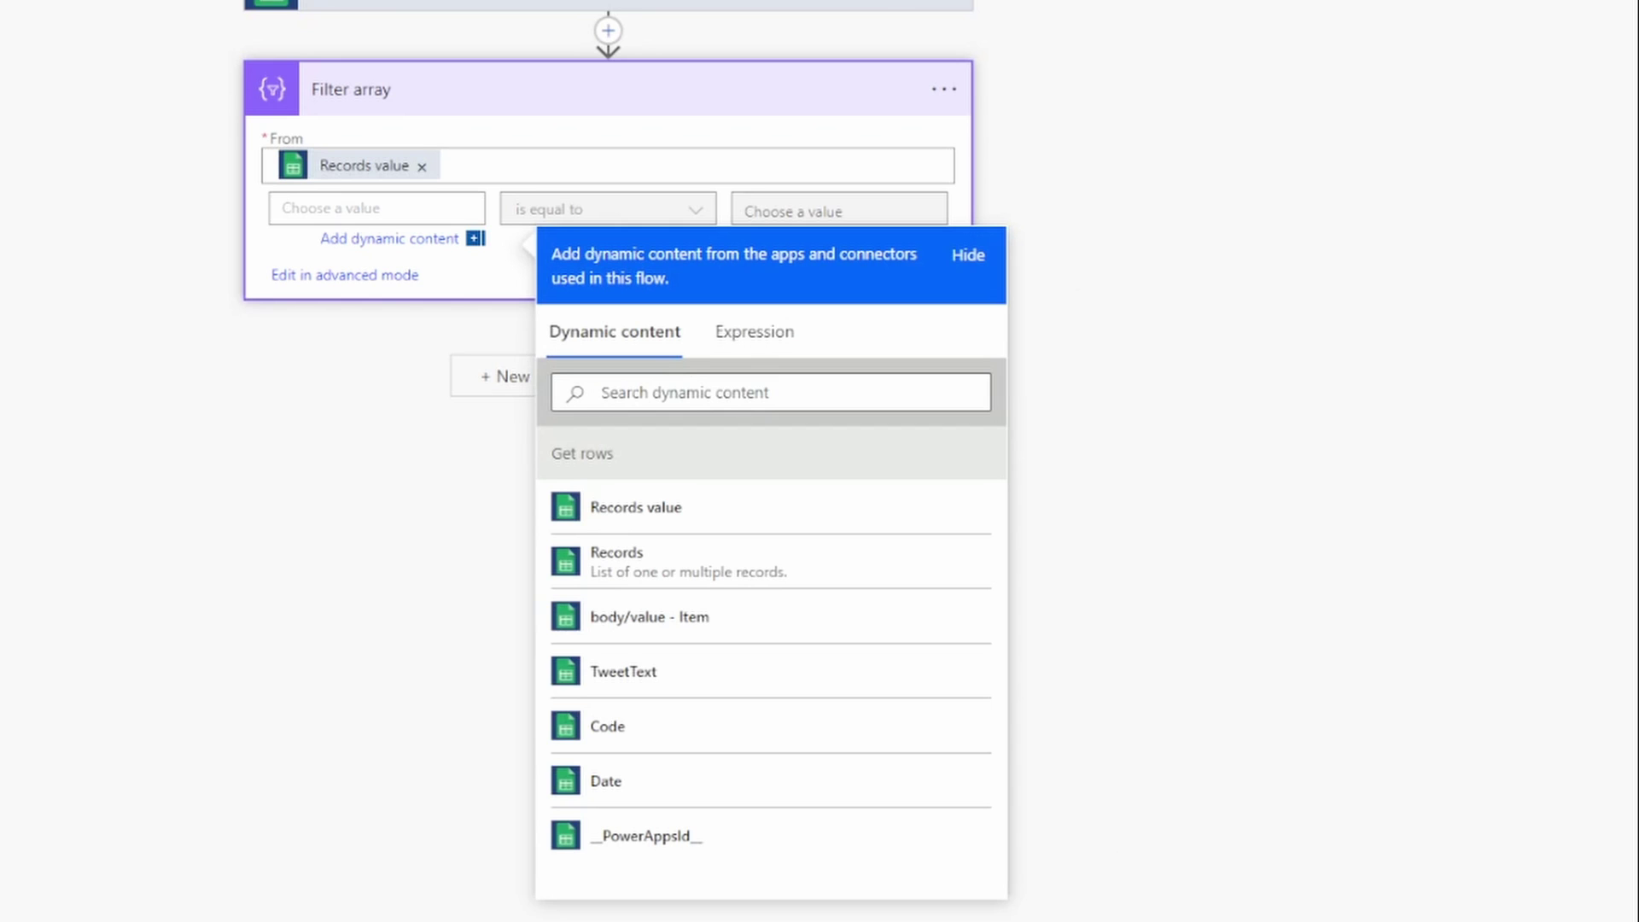
left_click(606, 781)
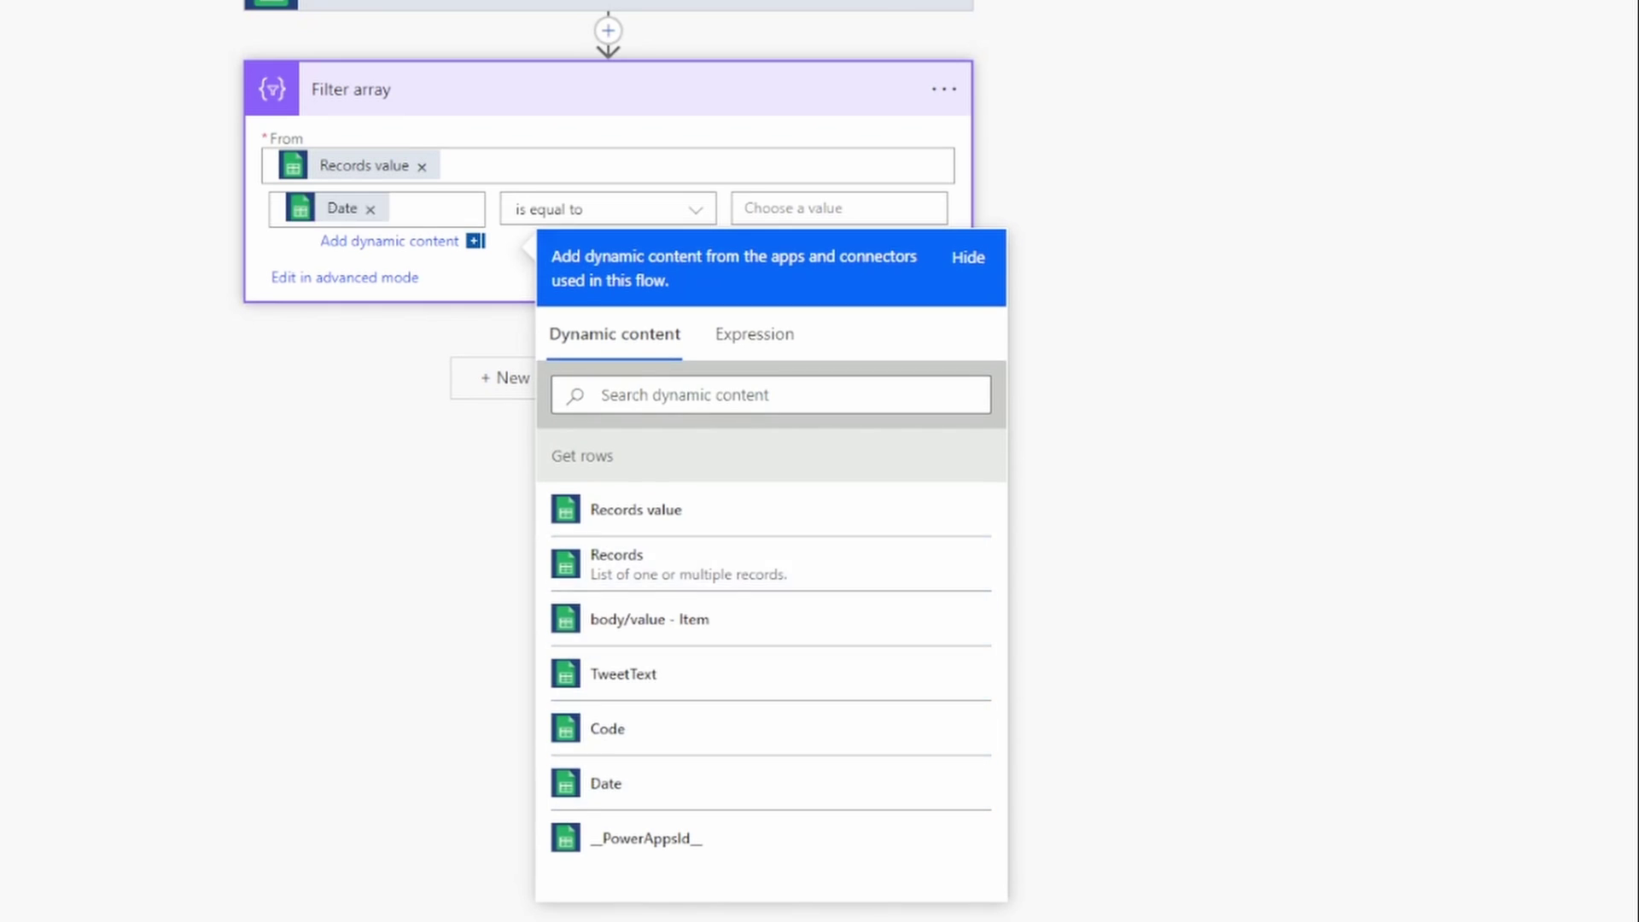
left_click(607, 209)
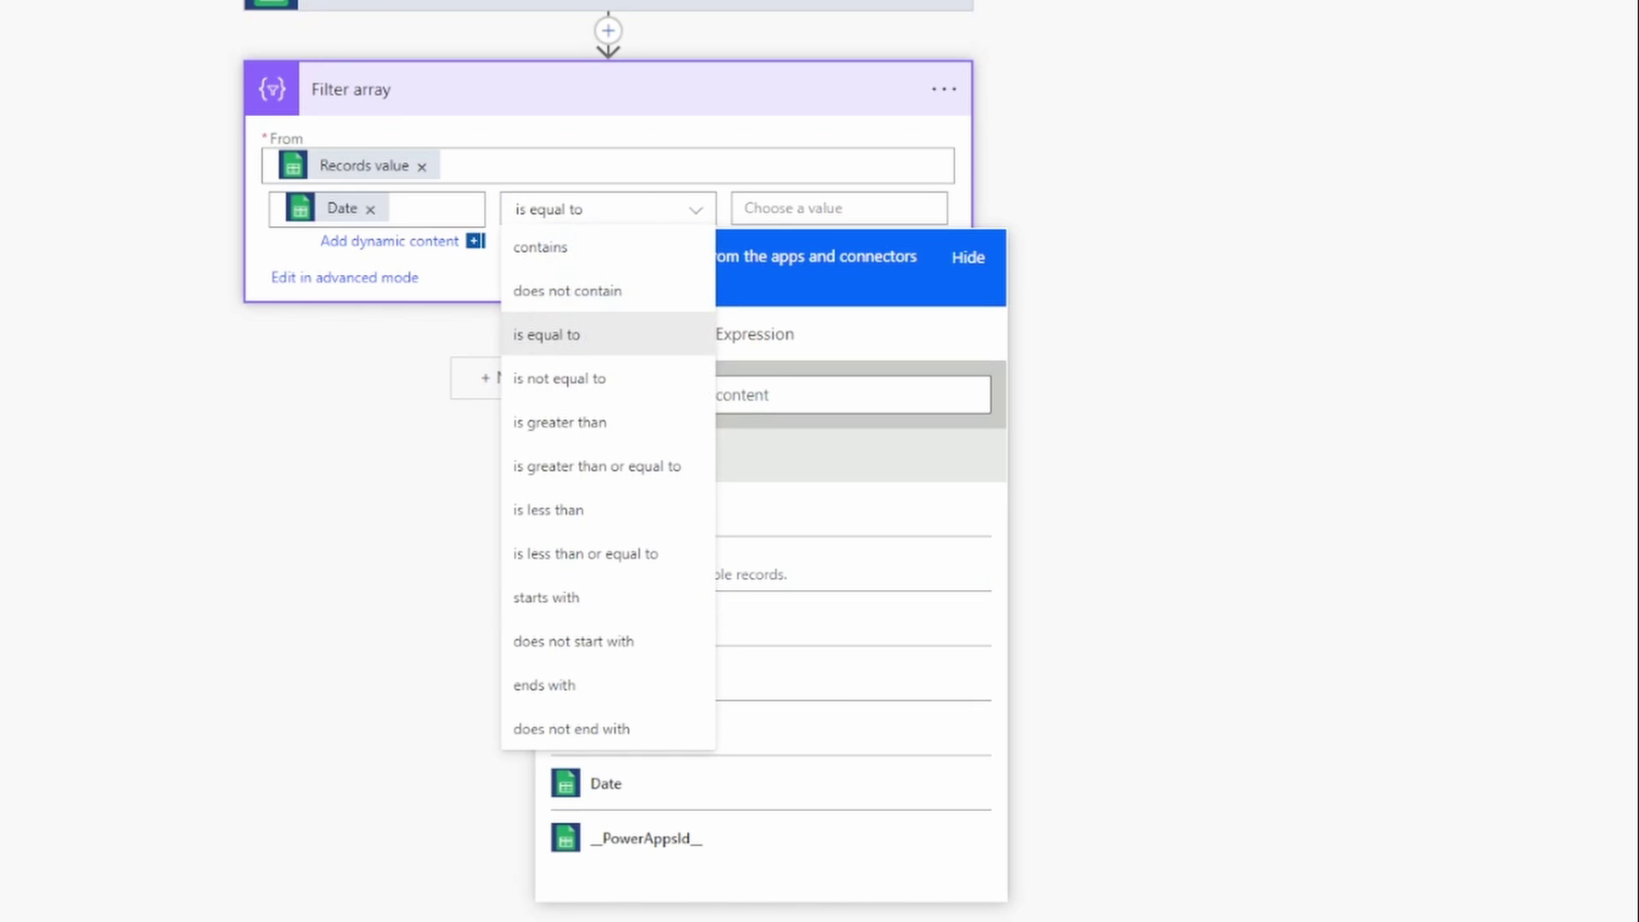
left_click(608, 333)
Step: Set the comparison value of the Date condition to the expression formatDateTime(utcNow(), 'dd/MM/yyyy')
left_click(838, 208)
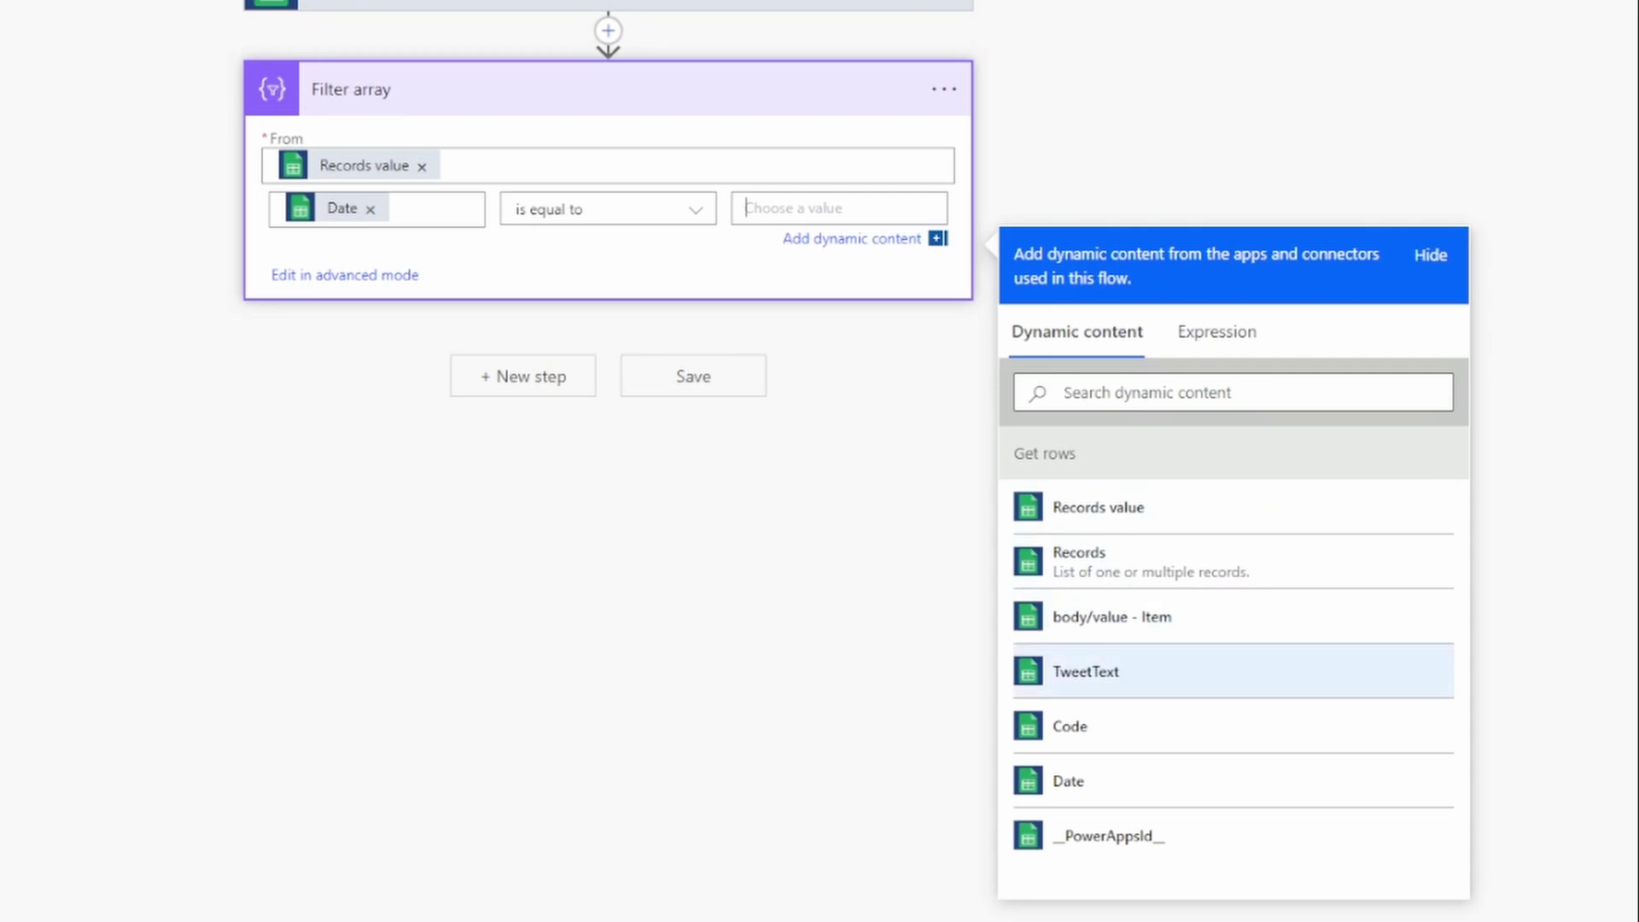
left_click(1217, 331)
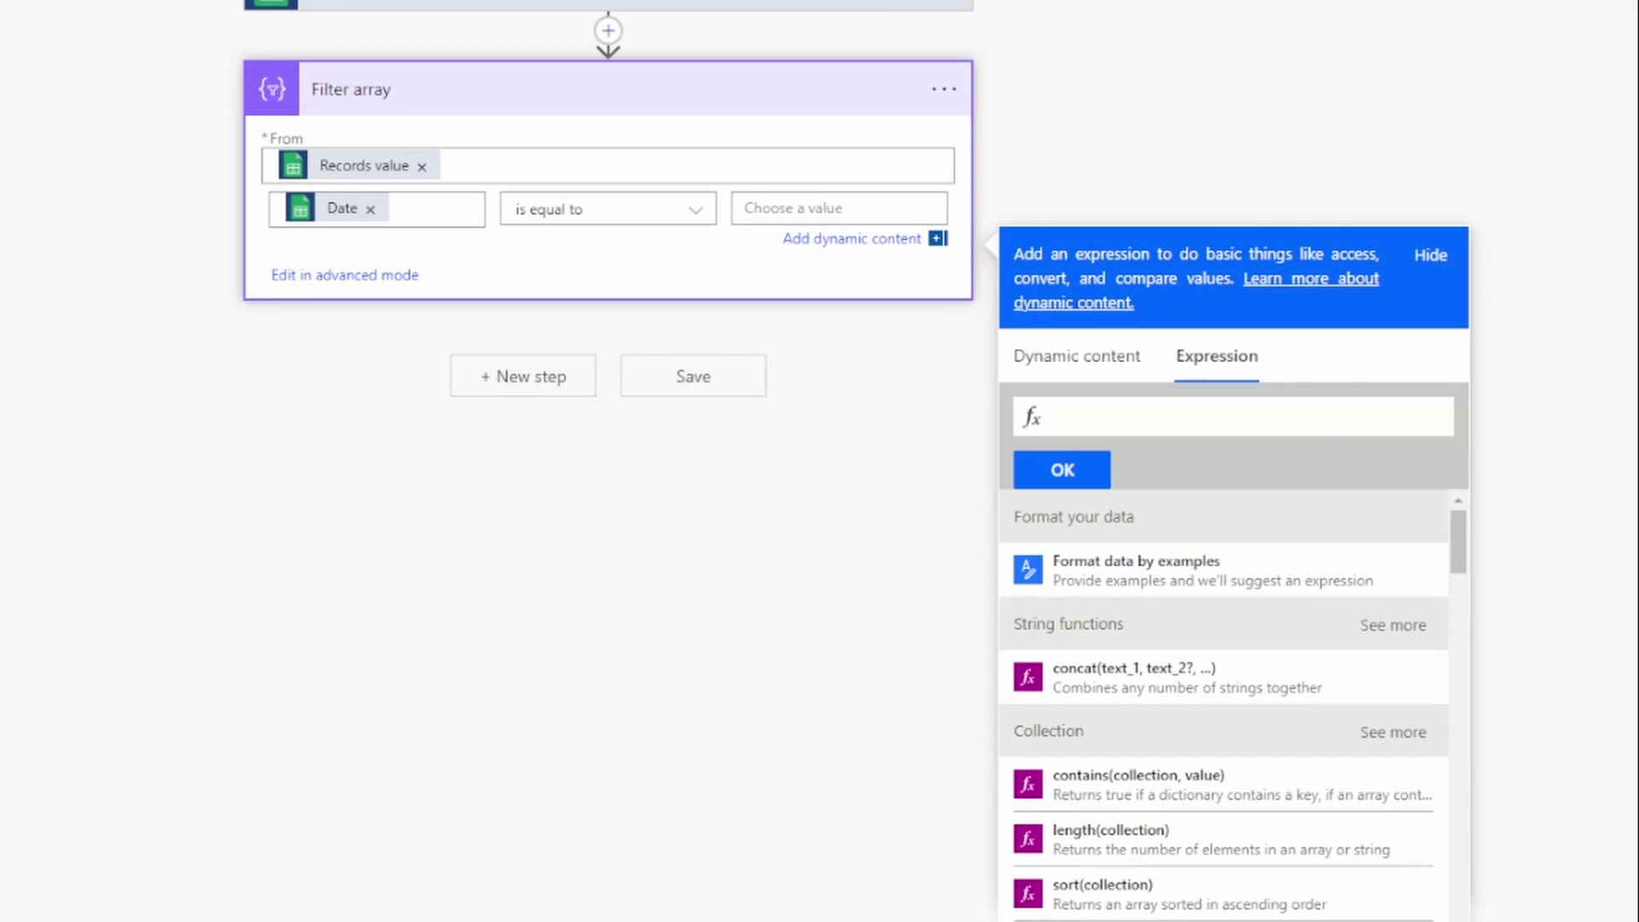
scroll(1195, 567, "down", 2)
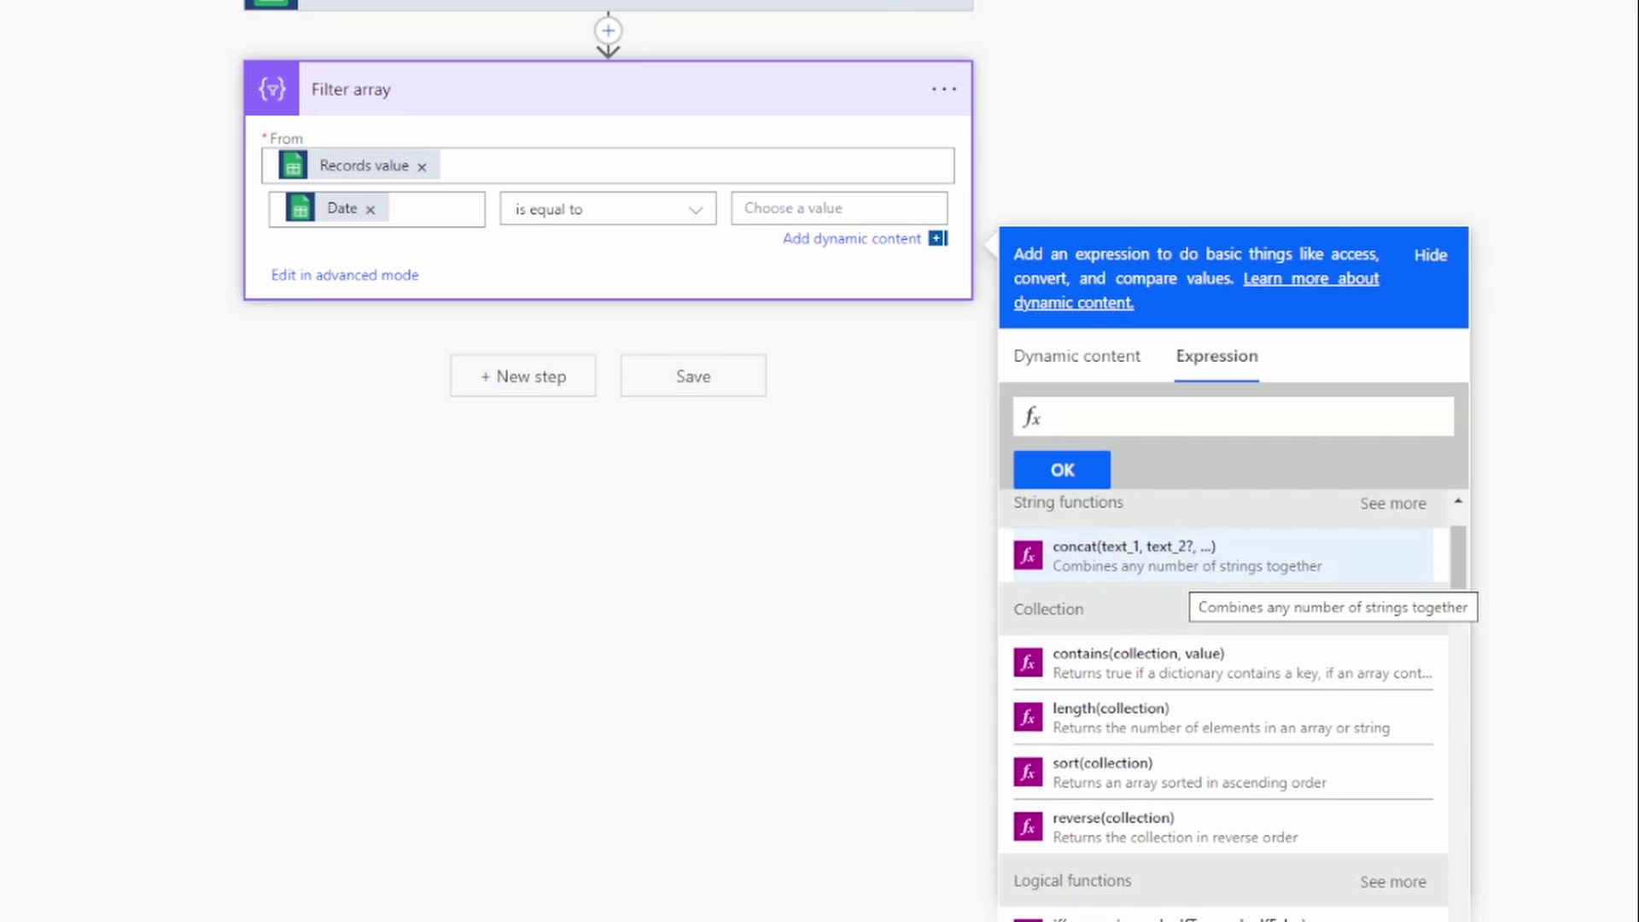
scroll(1195, 589, "down", 2)
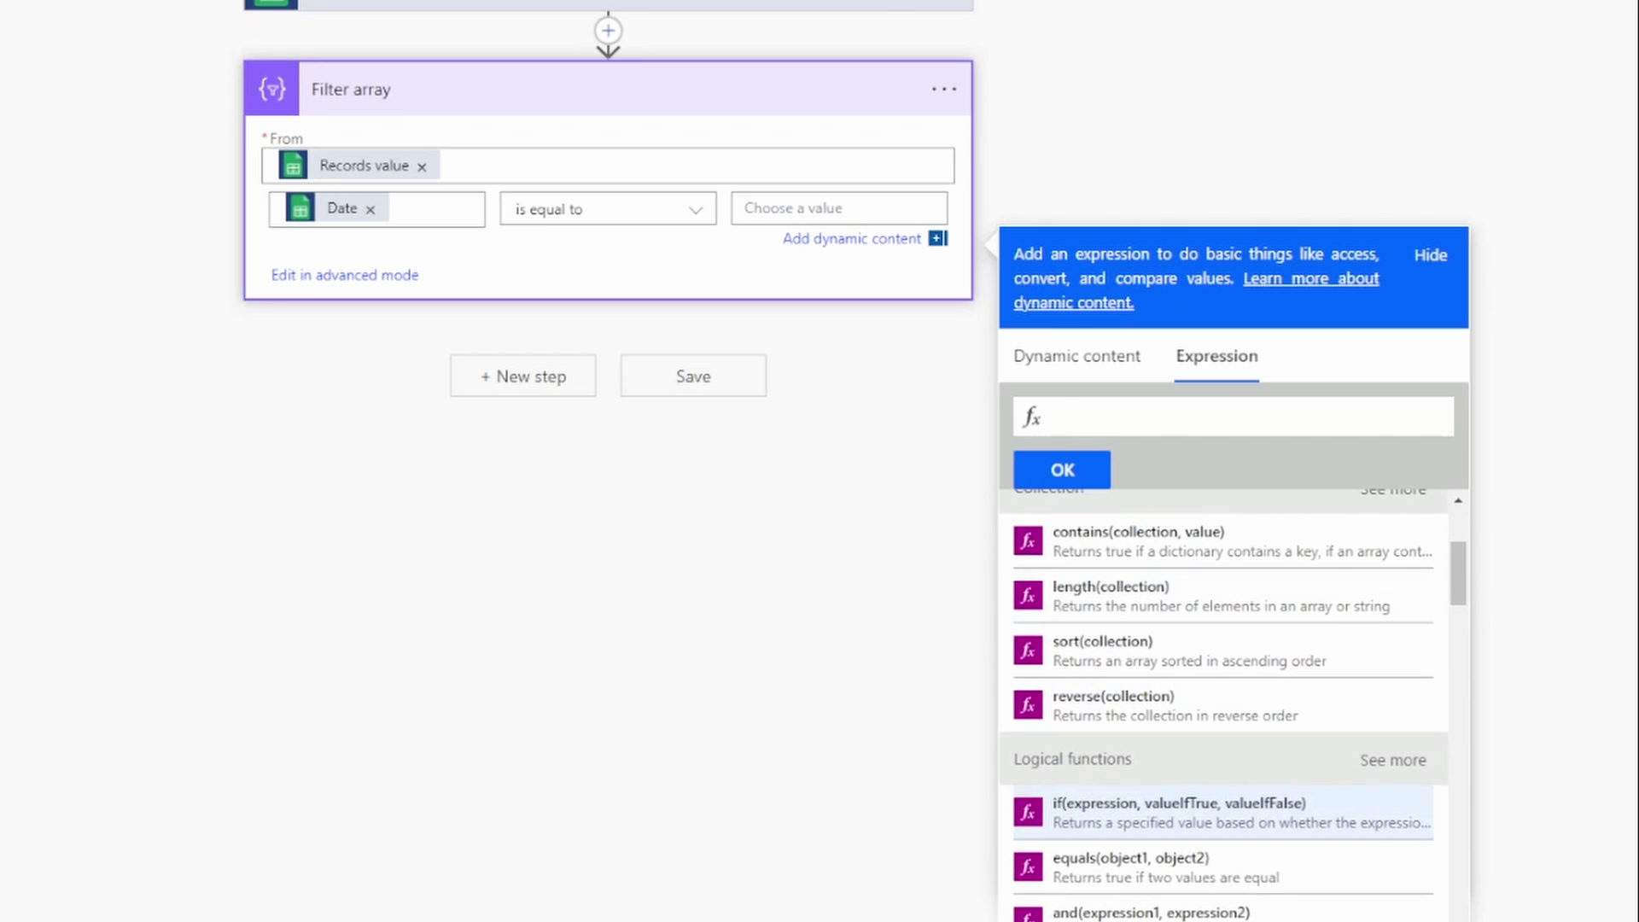
scroll(1221, 790, "down", 6)
scroll(1221, 772, "down", 2)
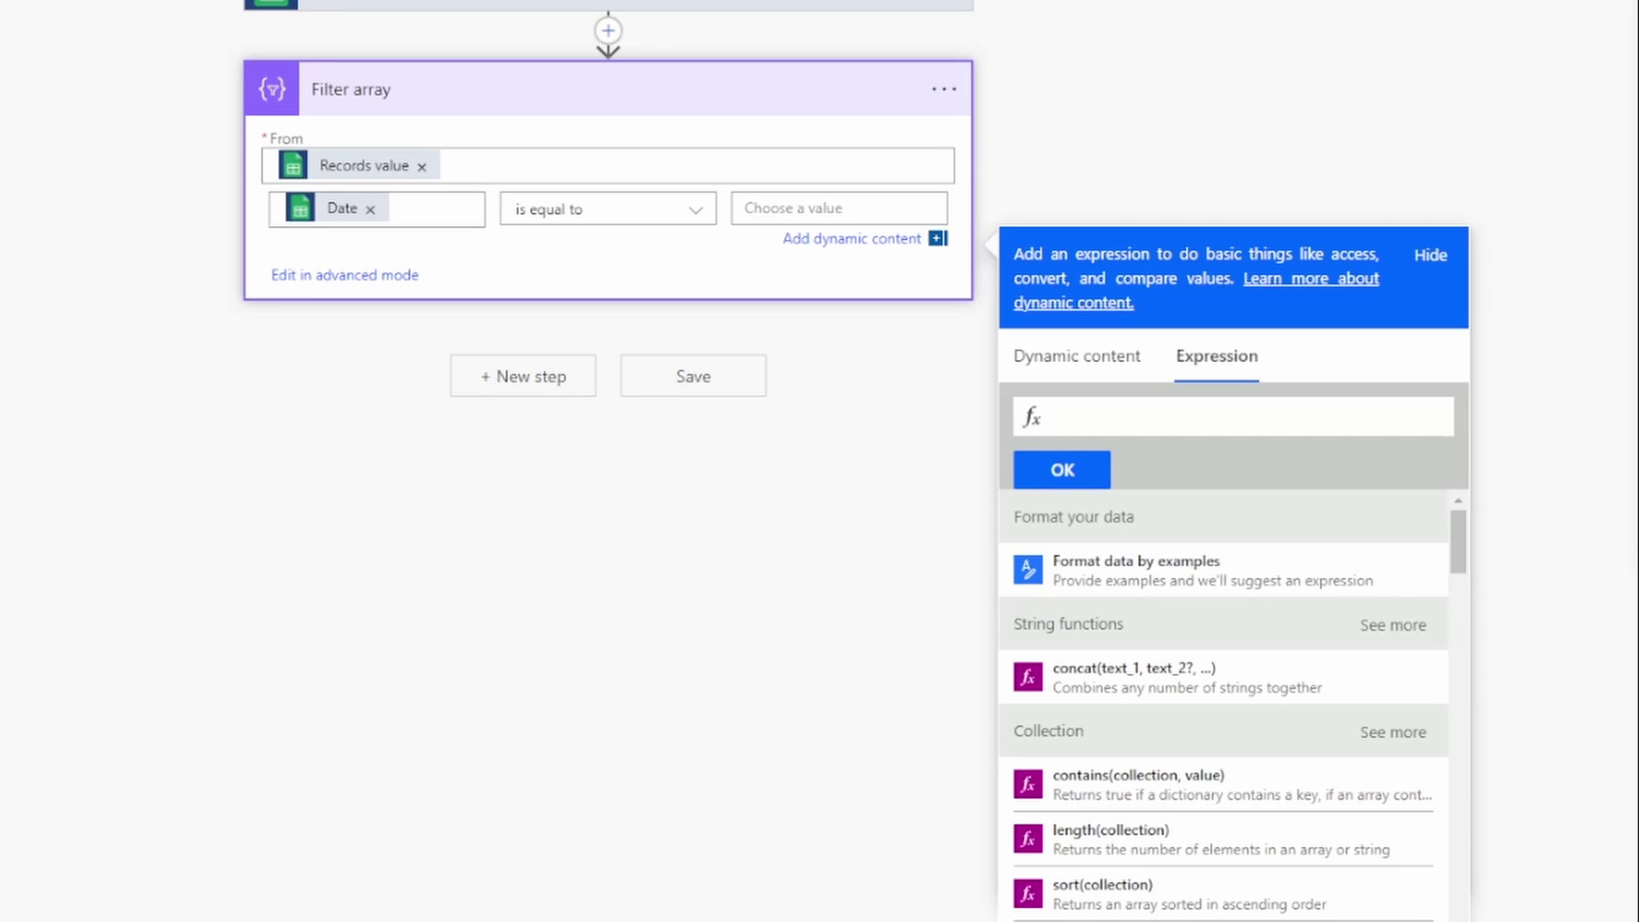
type("format")
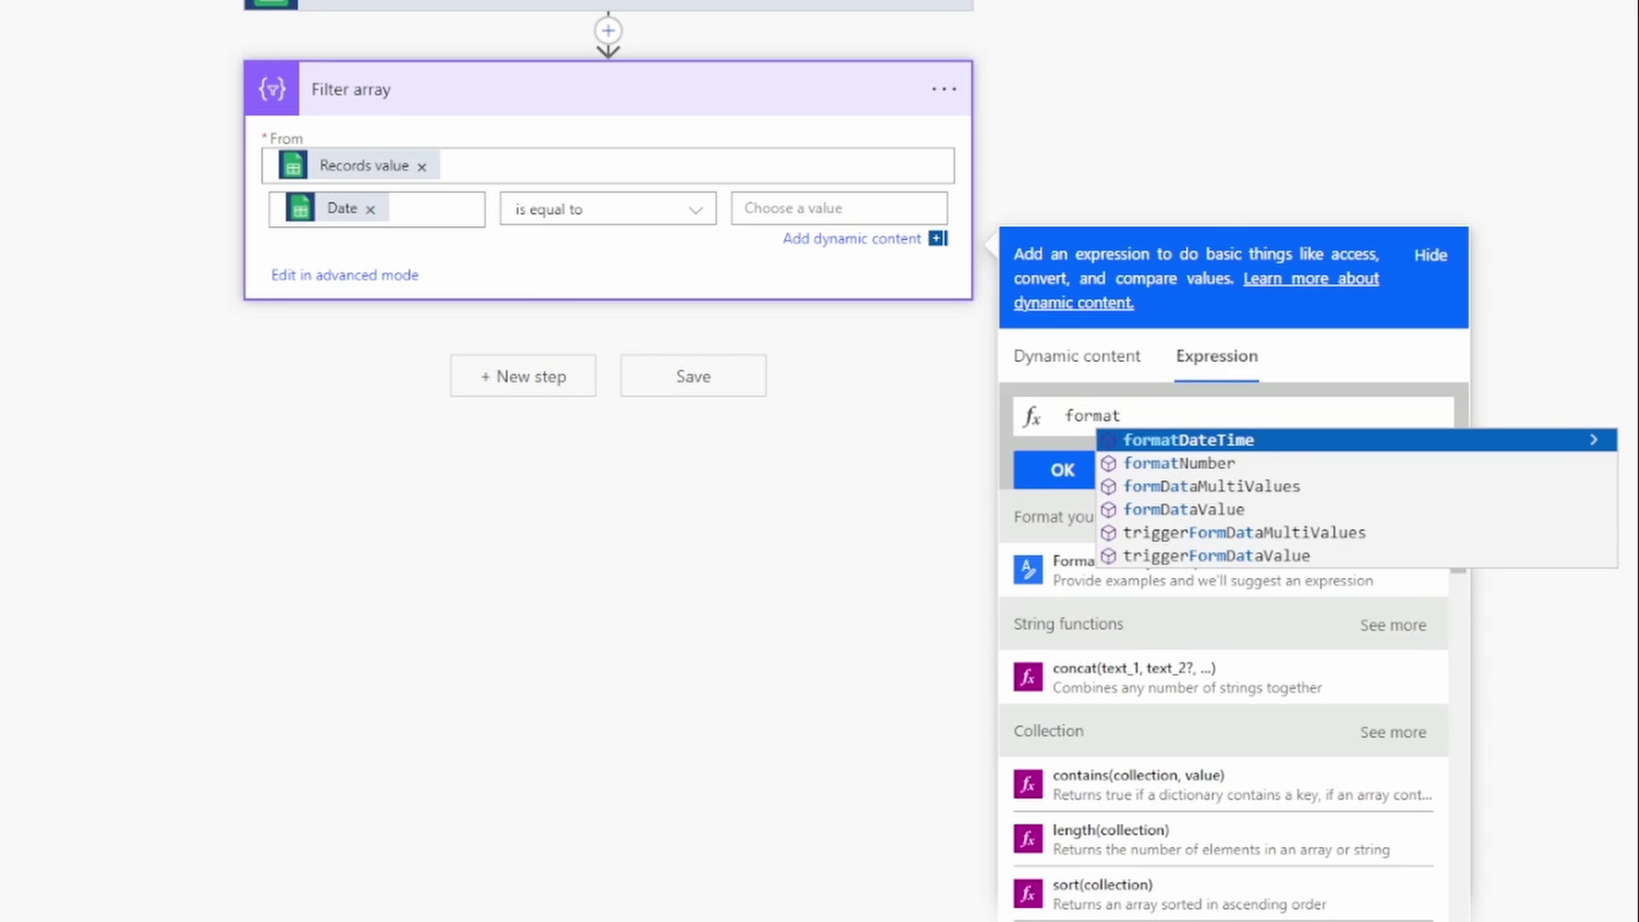
key("Return")
type("(")
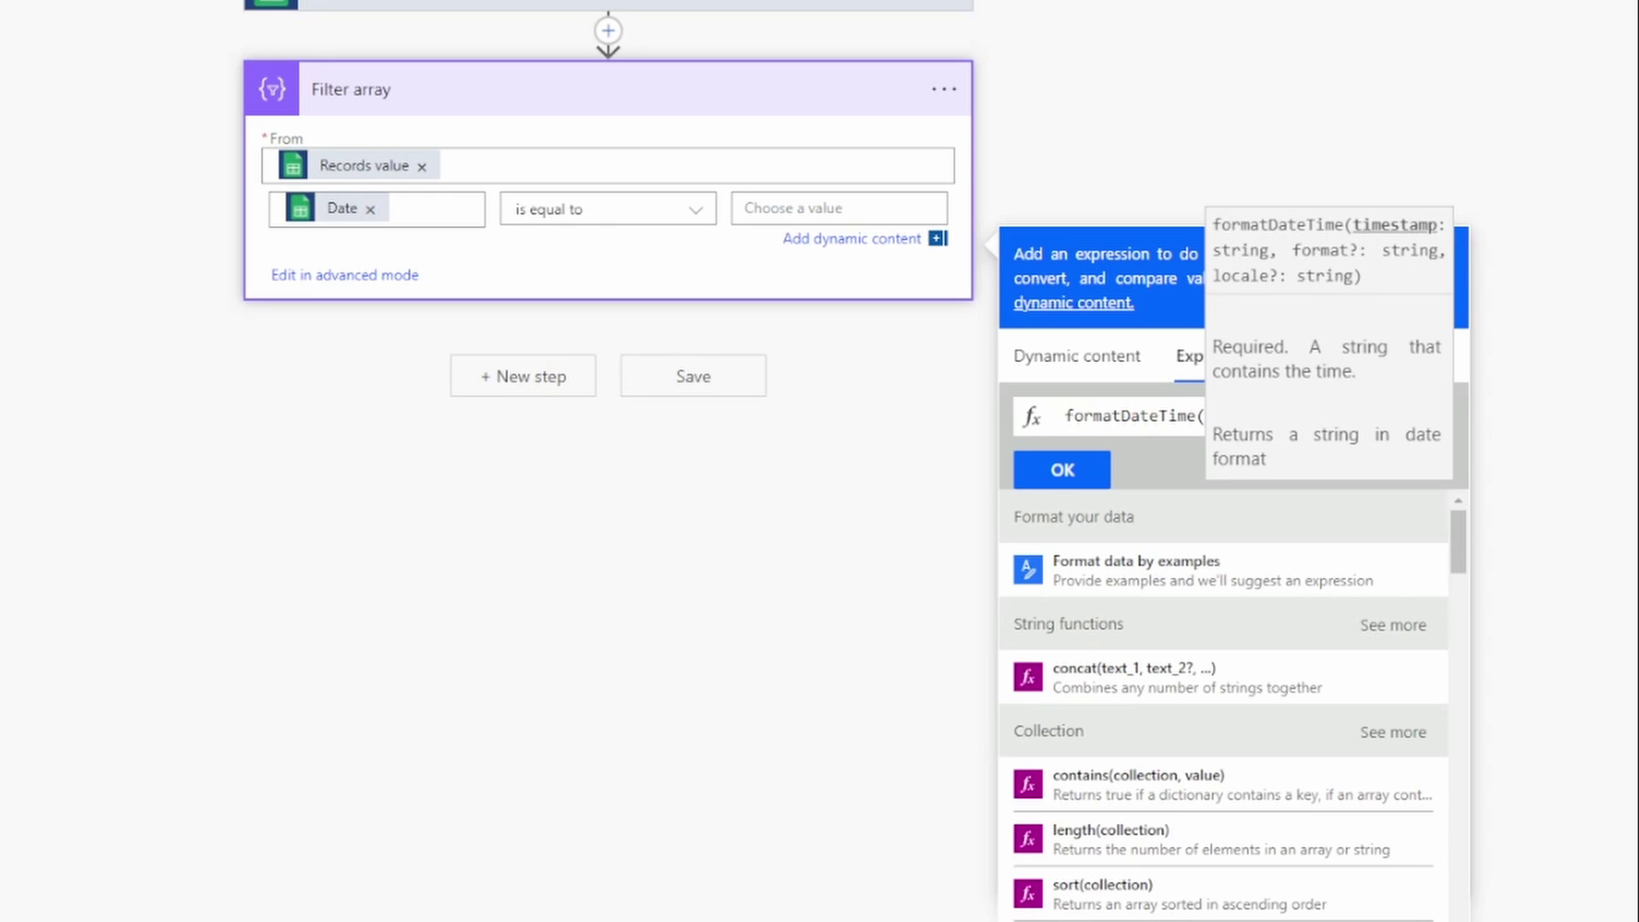
left_click_drag(1205, 416, 1176, 416)
left_click(1214, 415)
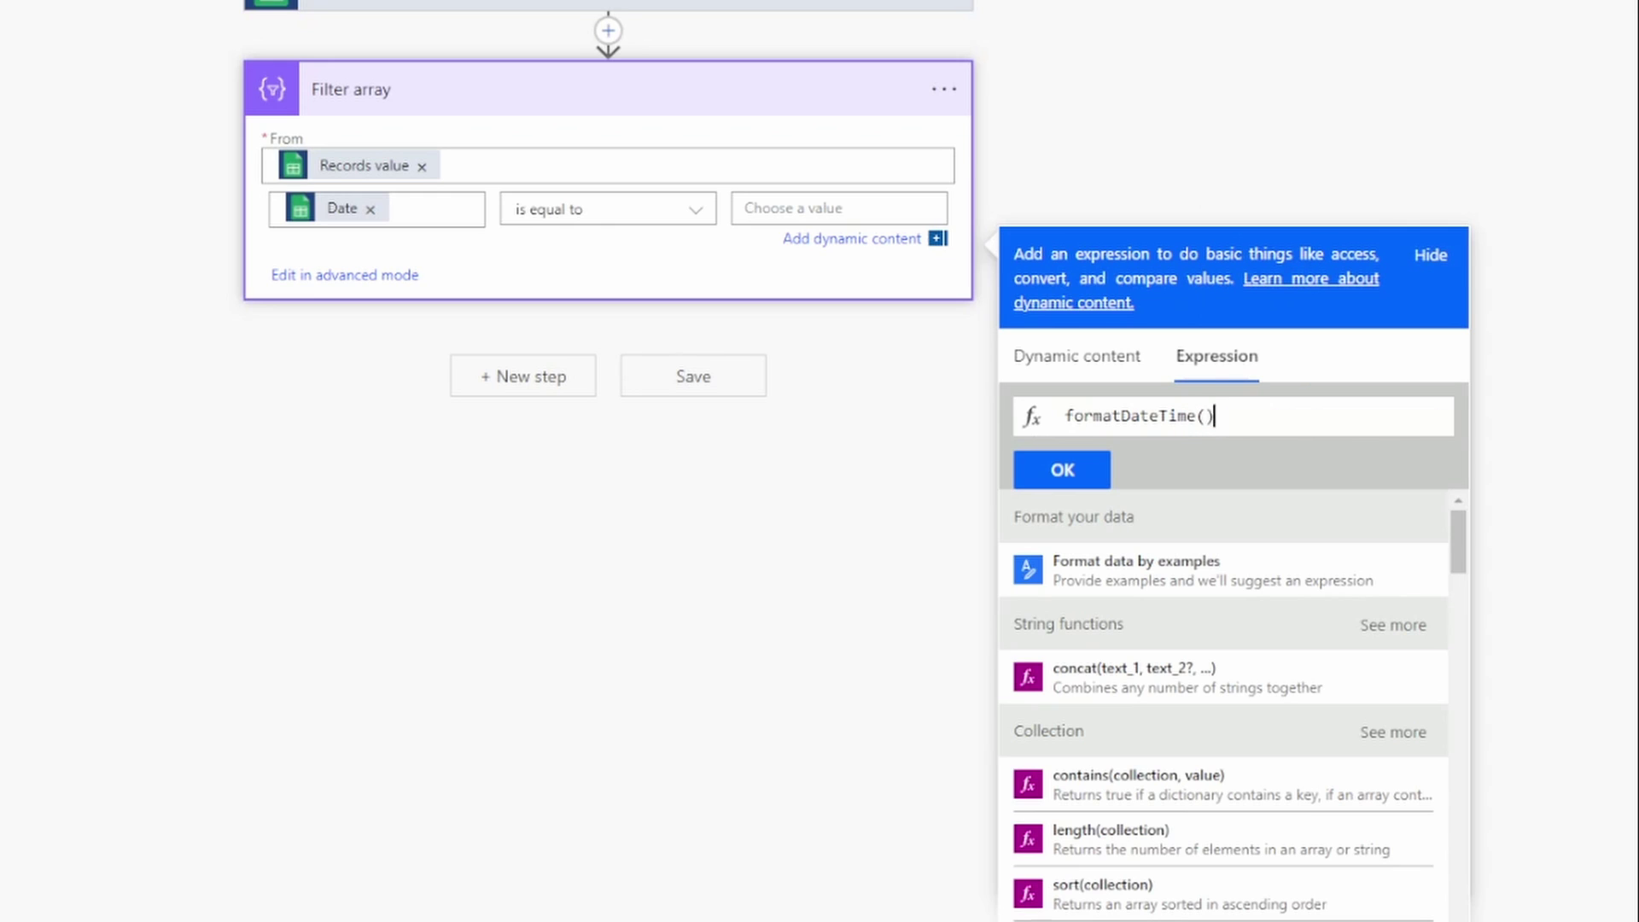
key("Left")
type("utcNow(), ")
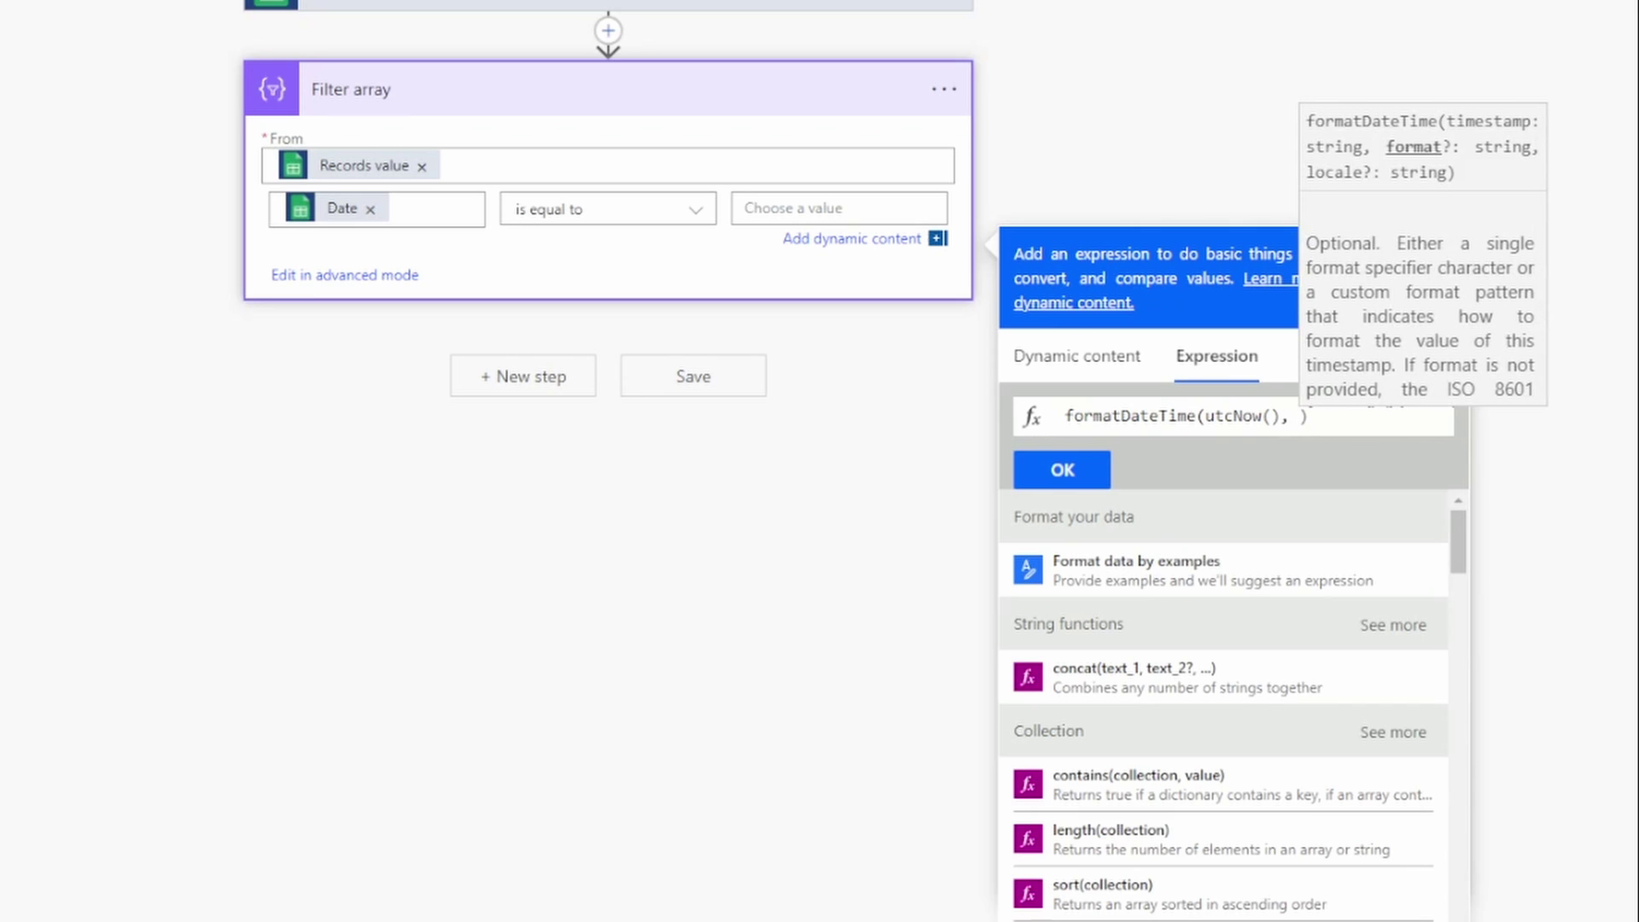
type("'dd/")
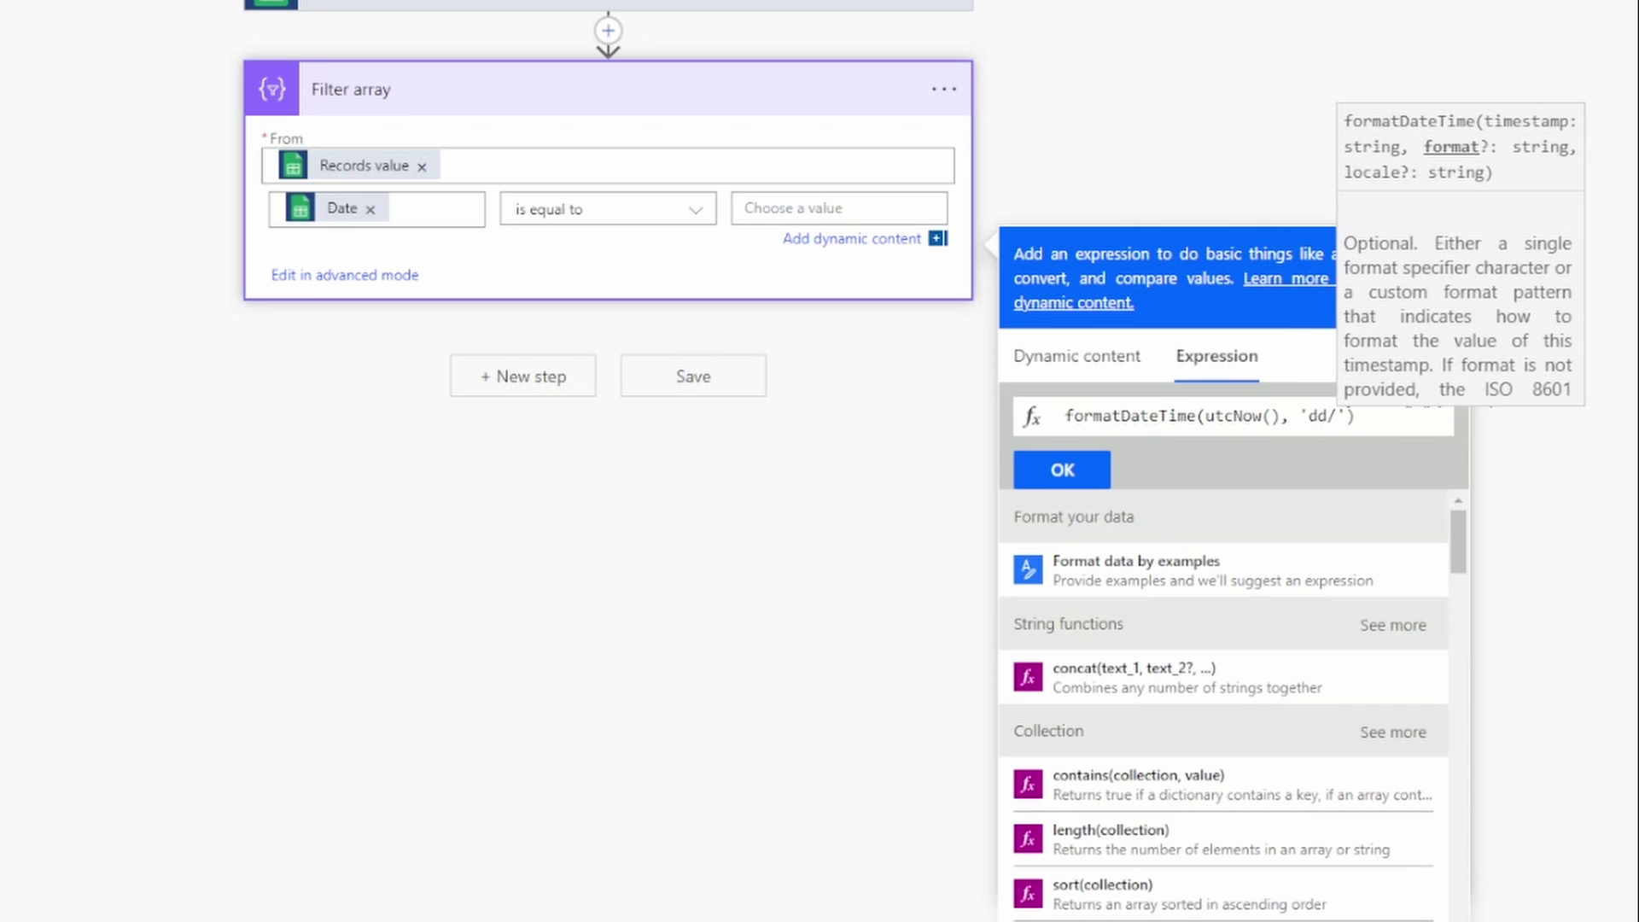
type("MM/yyyy")
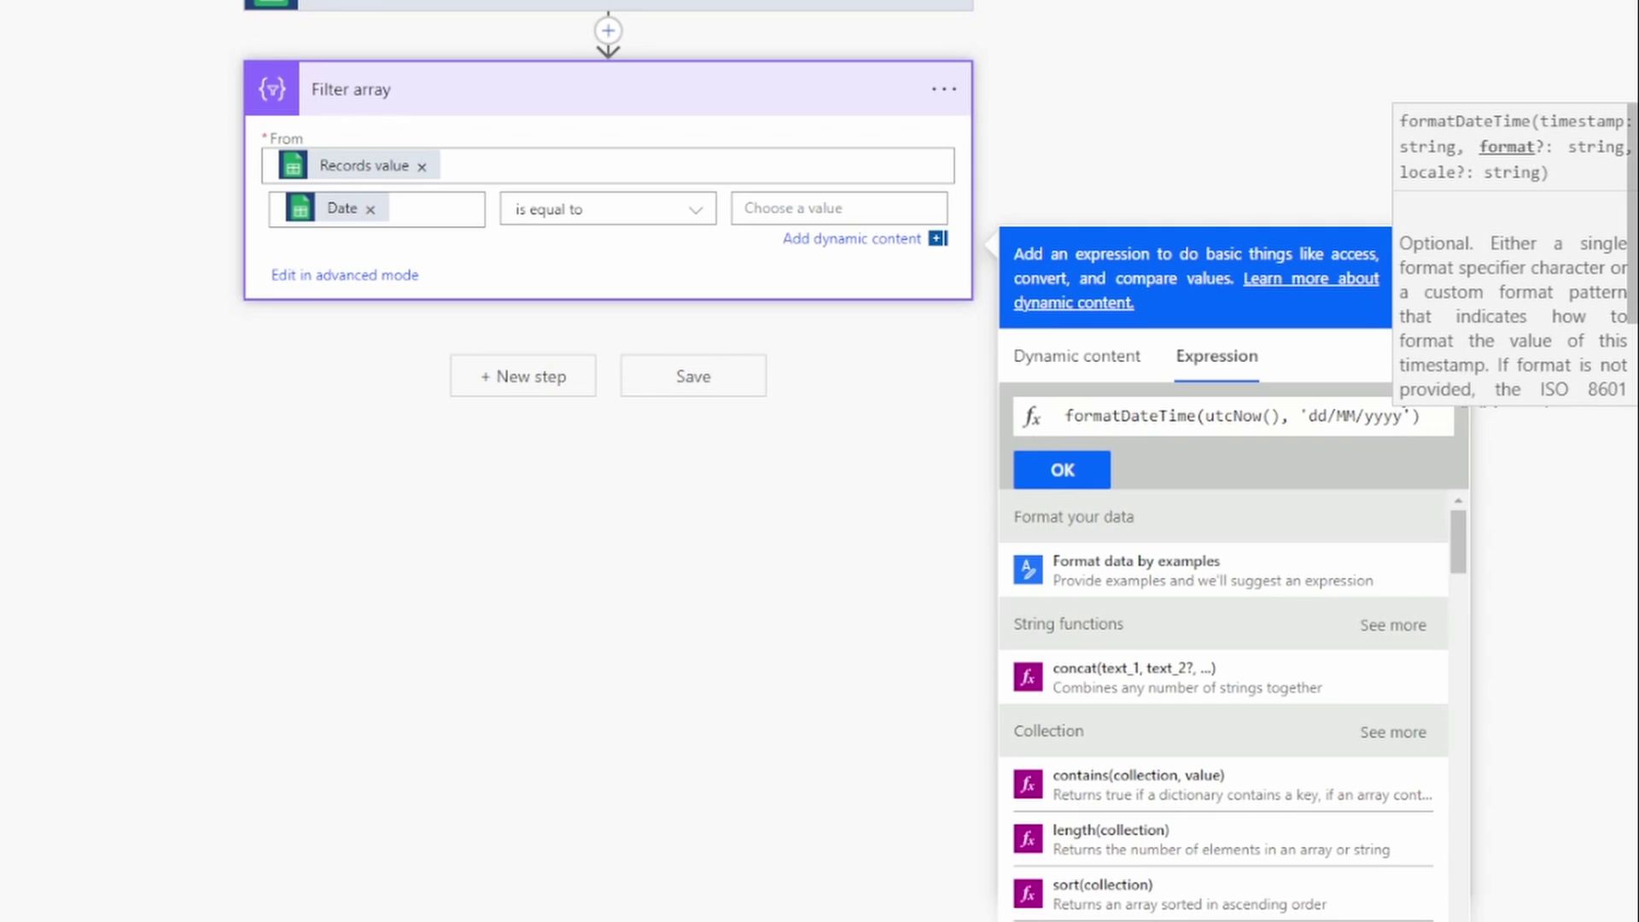
left_click(1421, 416)
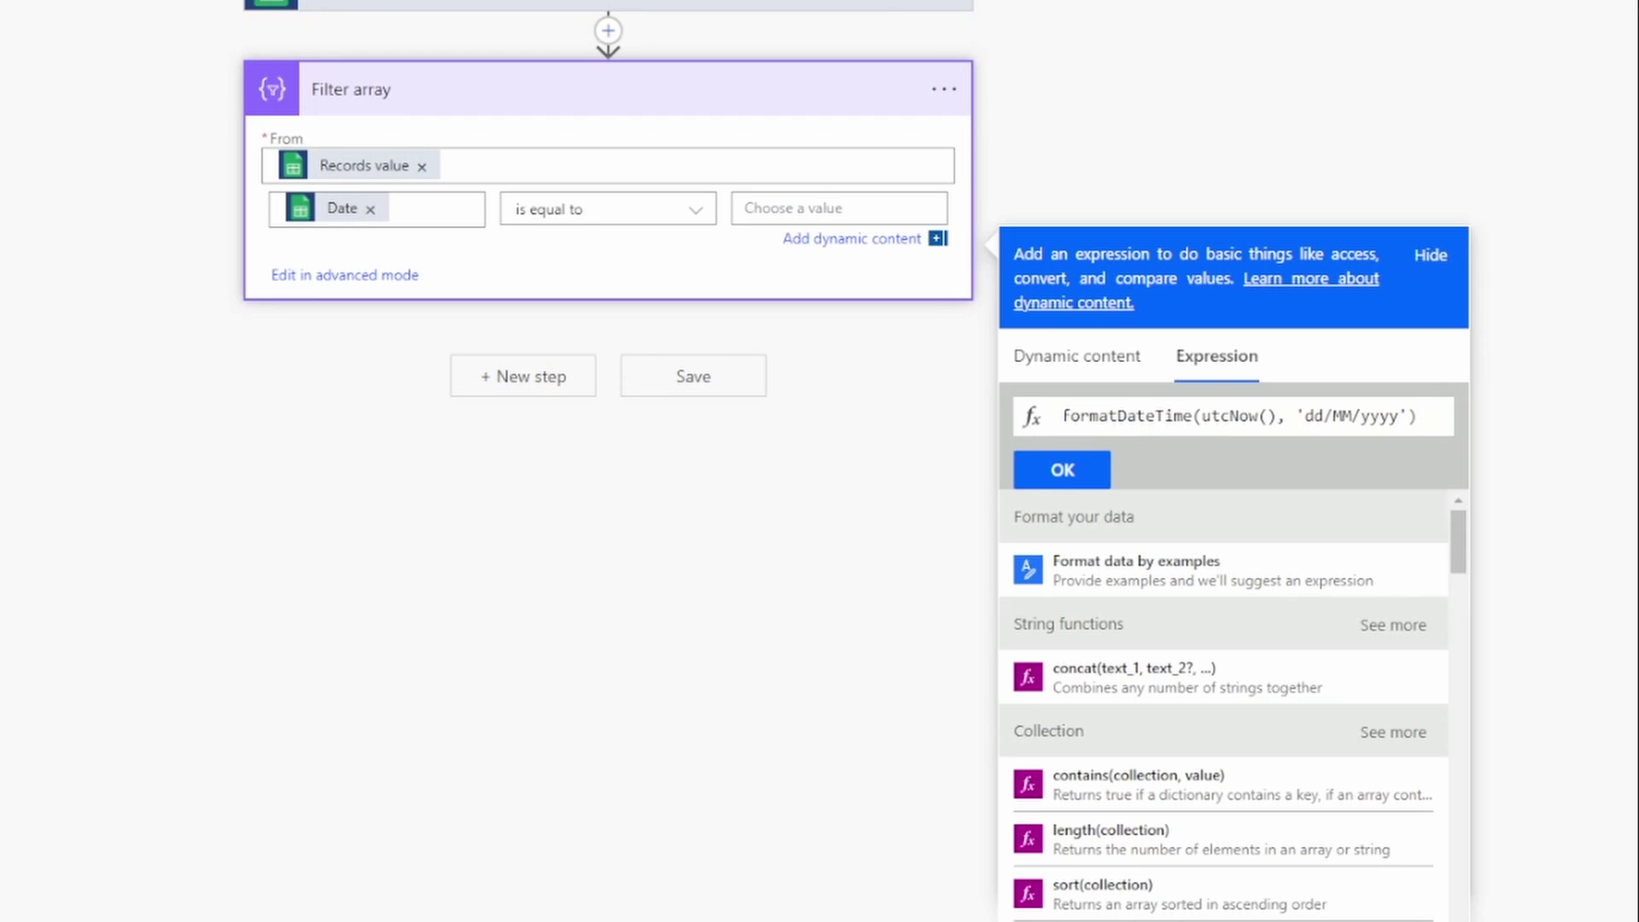
left_click(1062, 470)
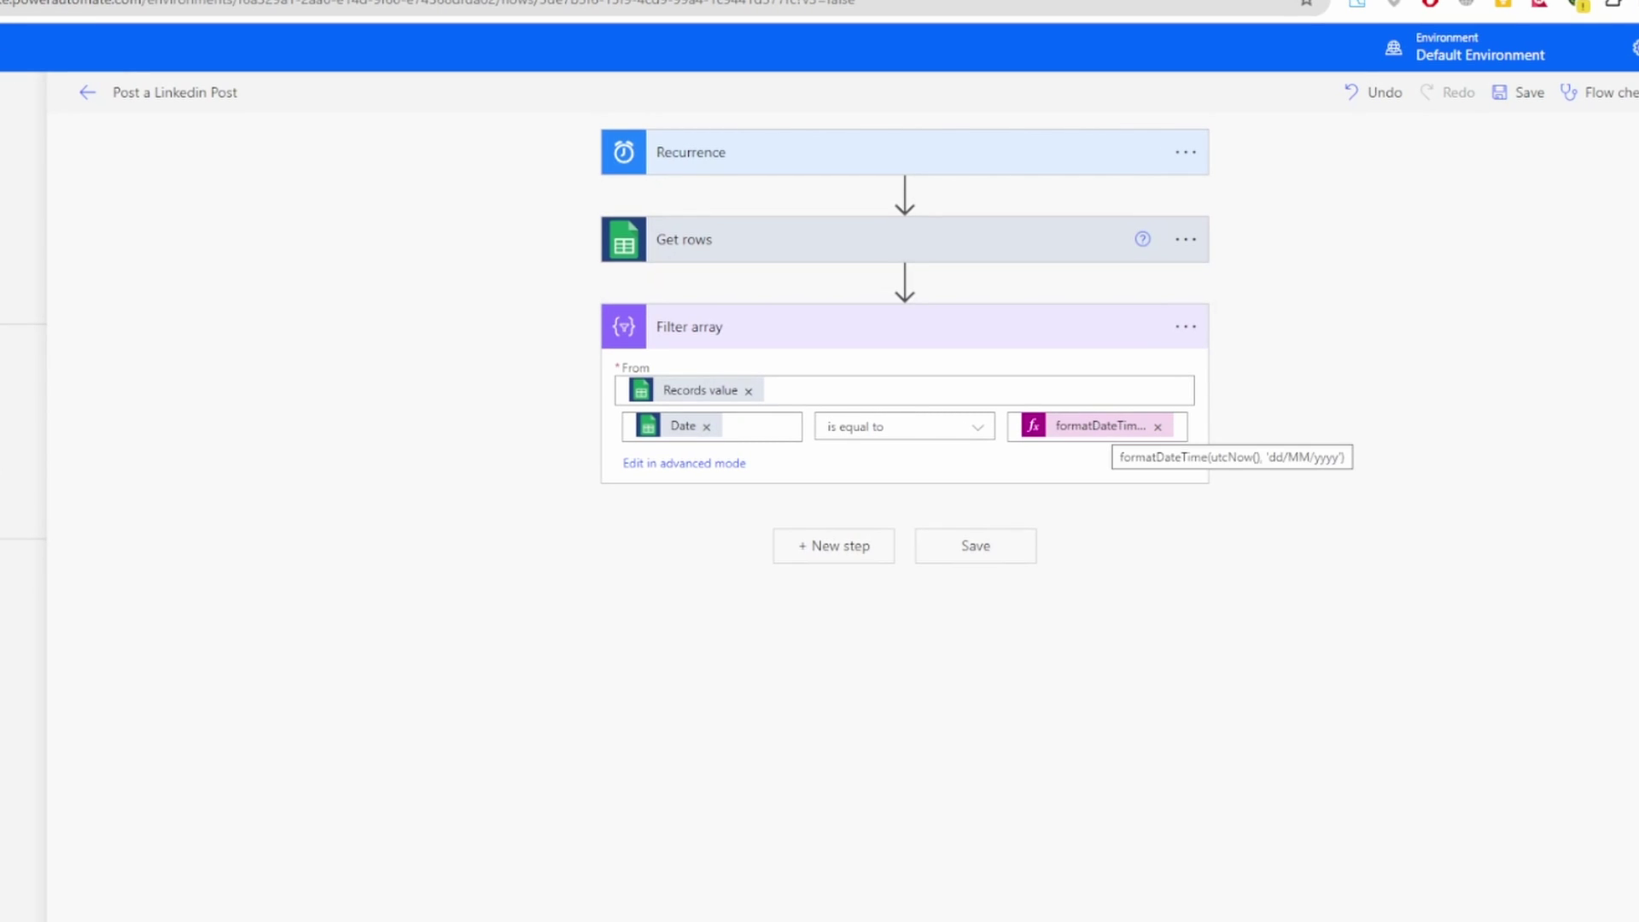
Step: Save the flow with its date filter and check it for errors and warnings
left_click(905, 327)
left_click(1099, 427)
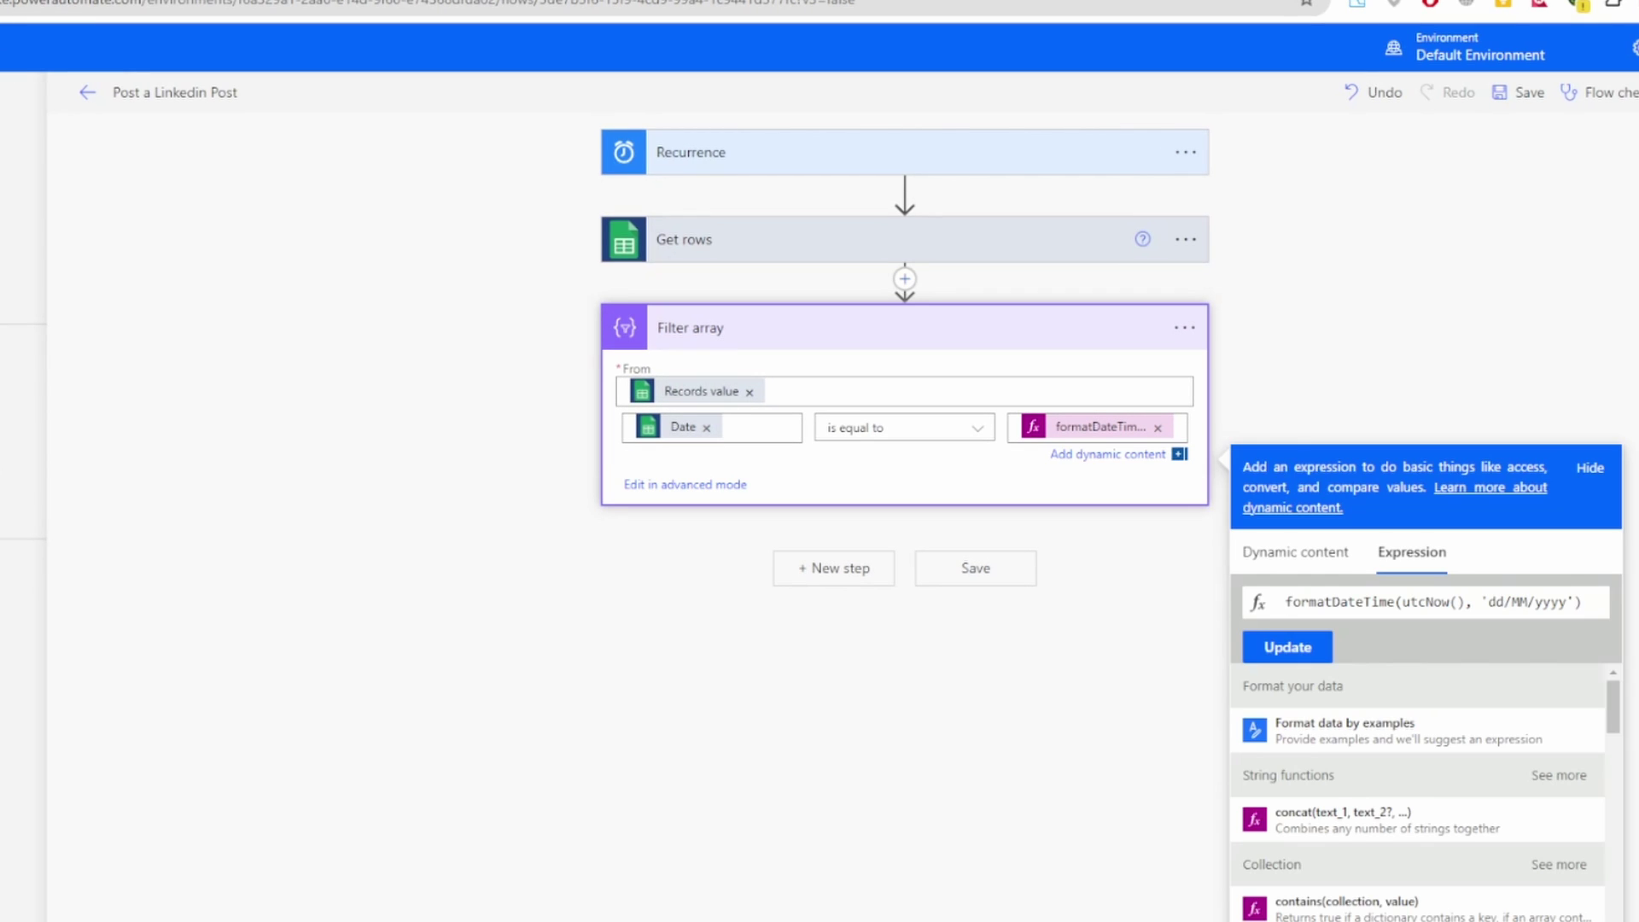
left_click(974, 563)
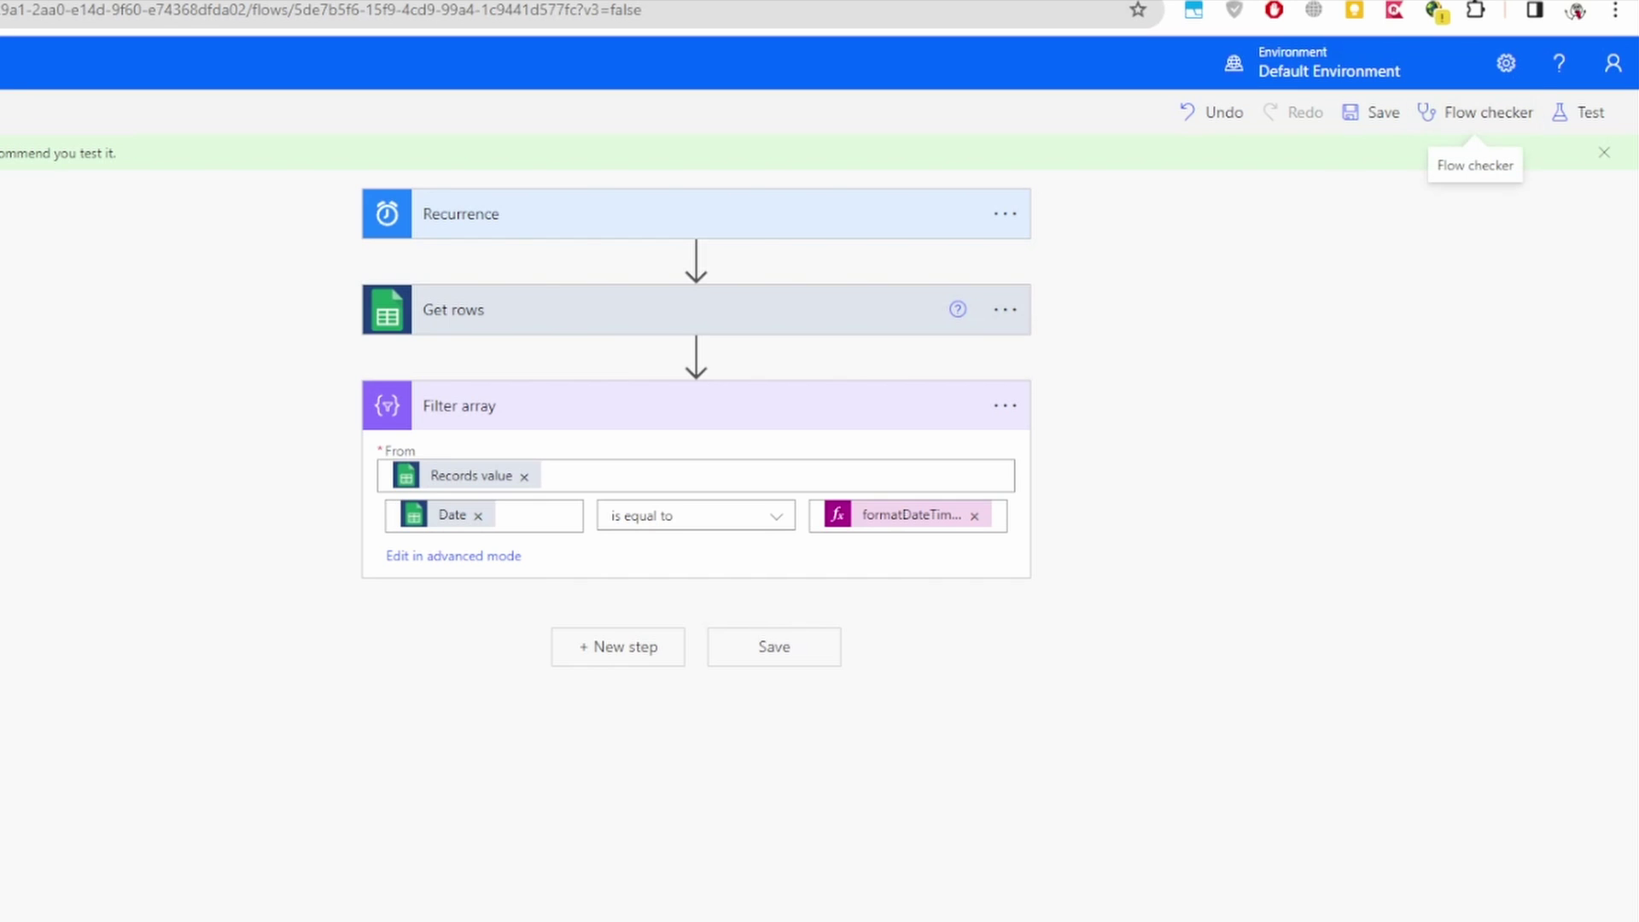
left_click(1488, 112)
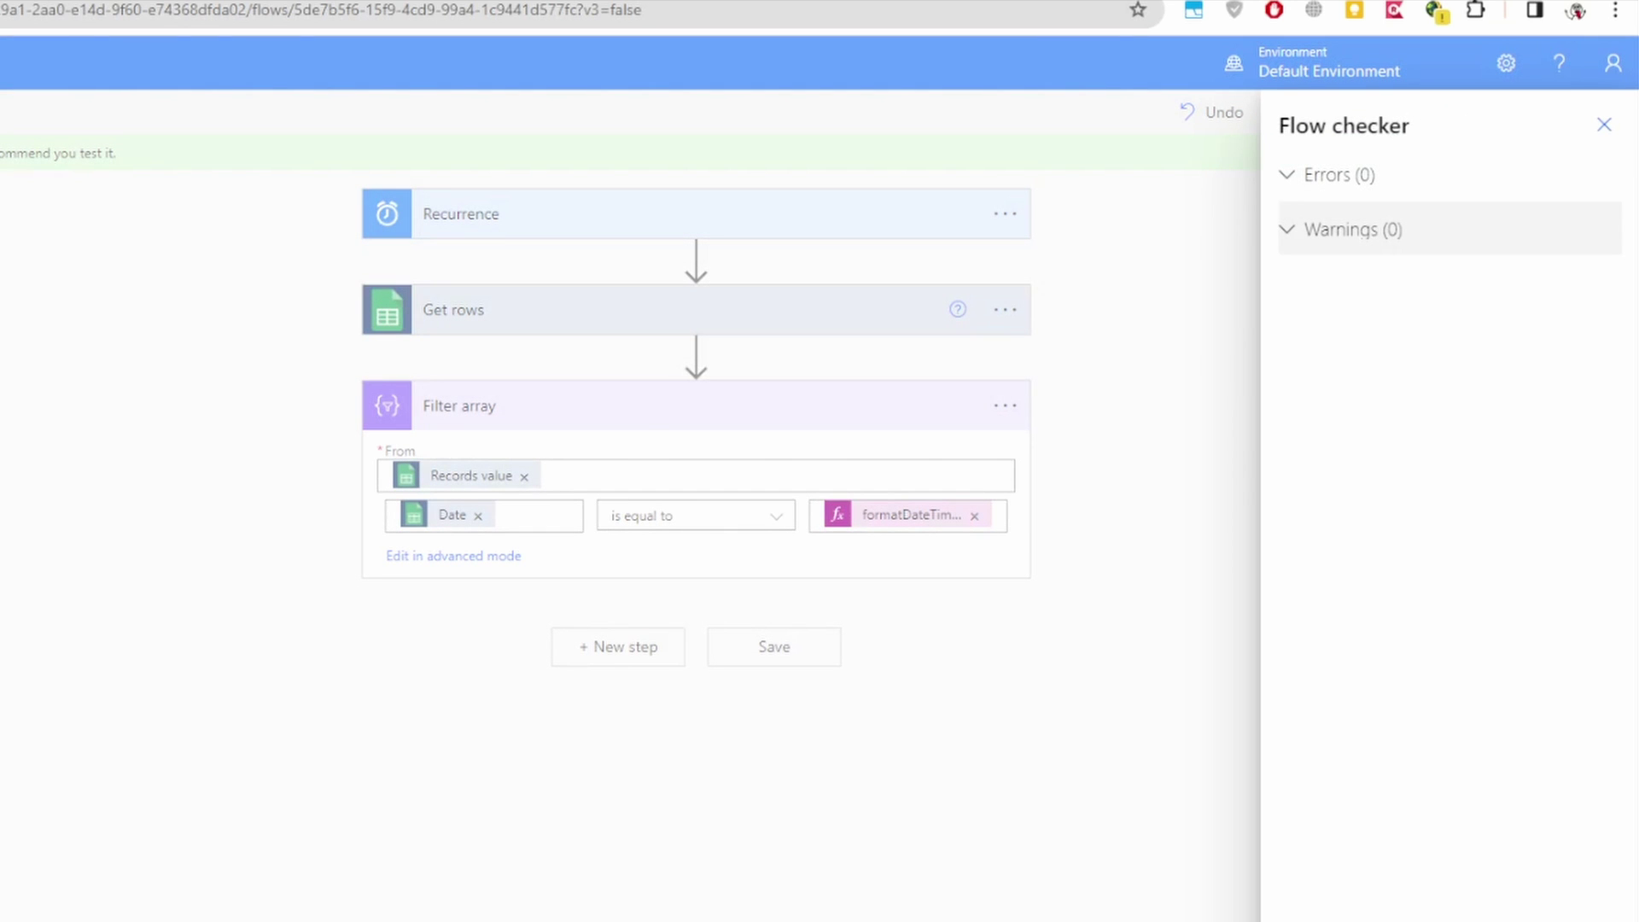
left_click(1604, 124)
Step: Test the flow automatically with the recently used trigger from the last successful test, and inspect the Filter array inputs and outputs
left_click(1575, 112)
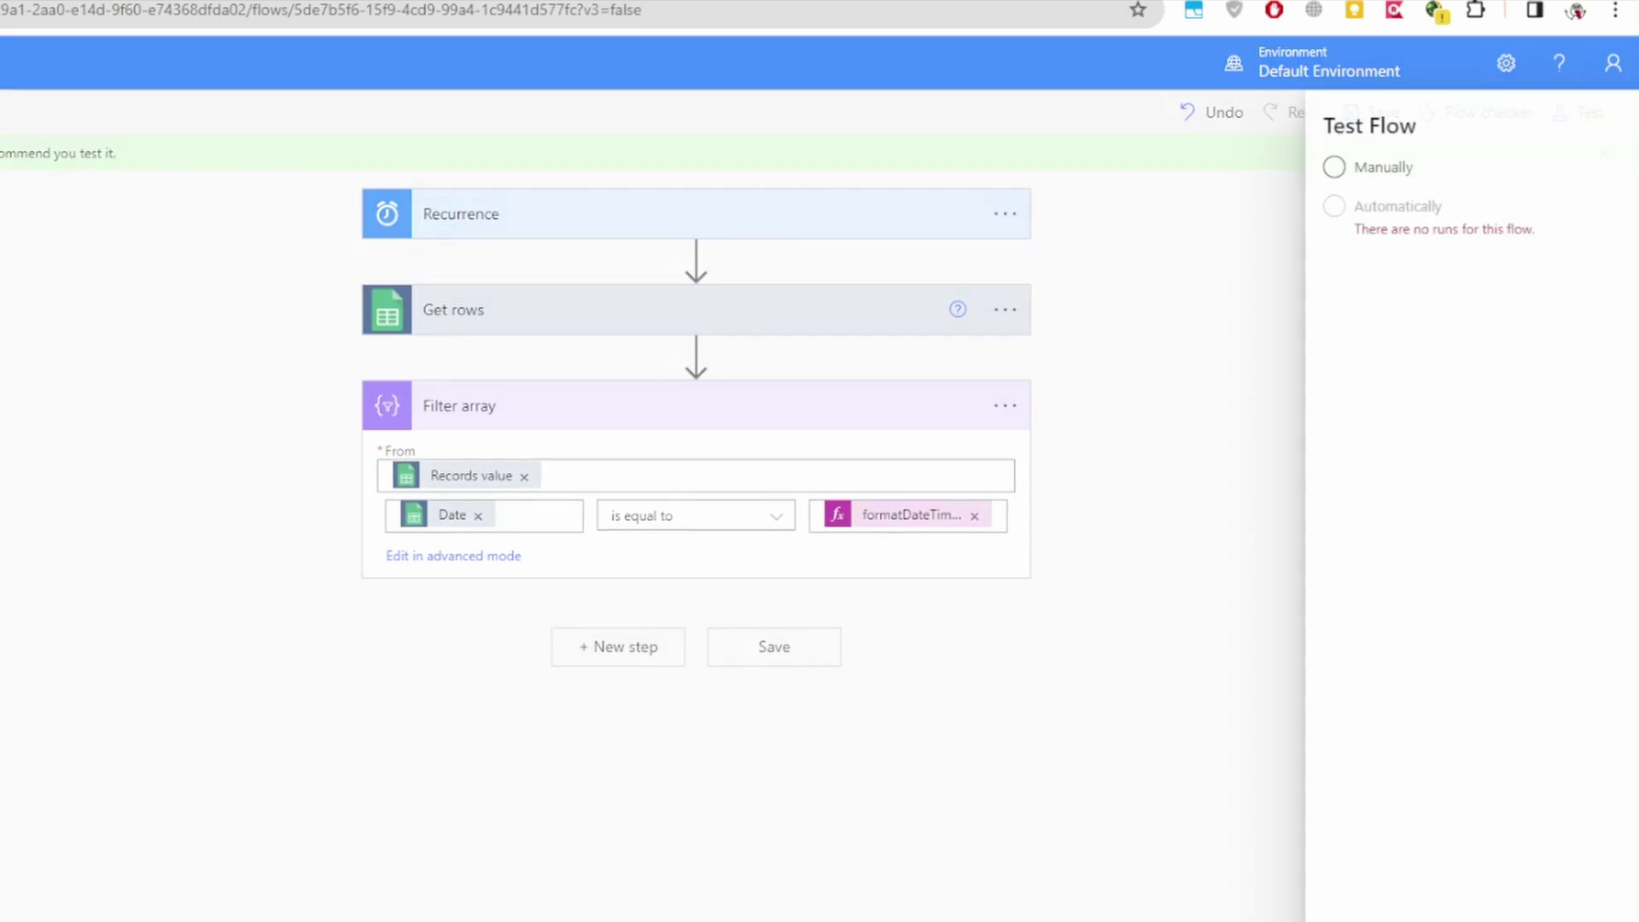
left_click(1289, 206)
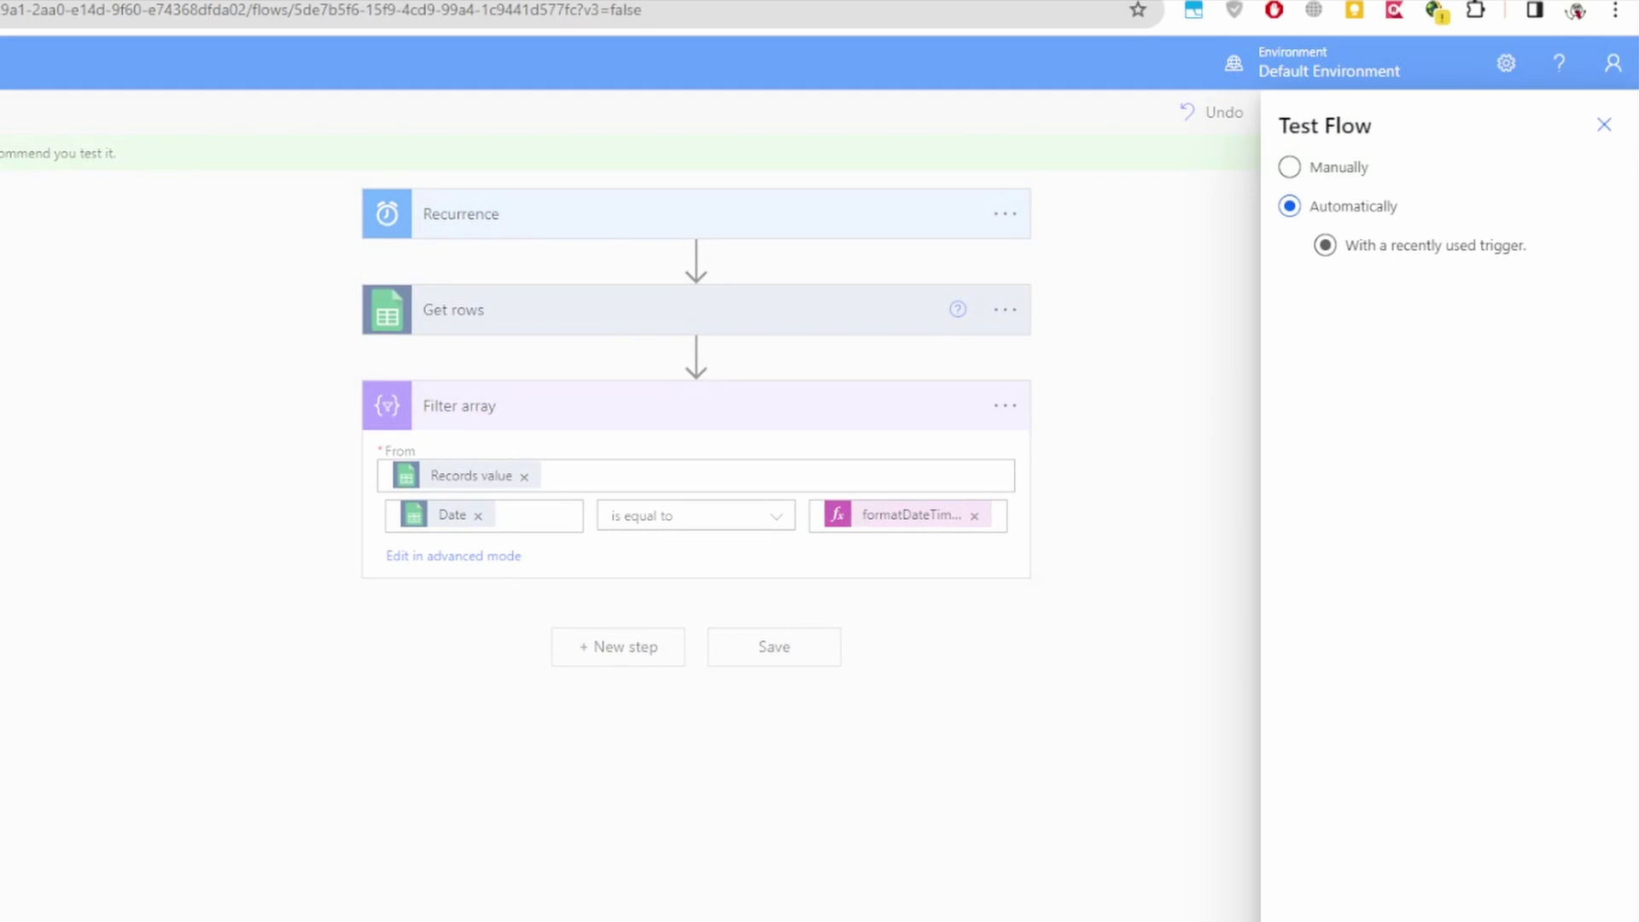
left_click(1325, 245)
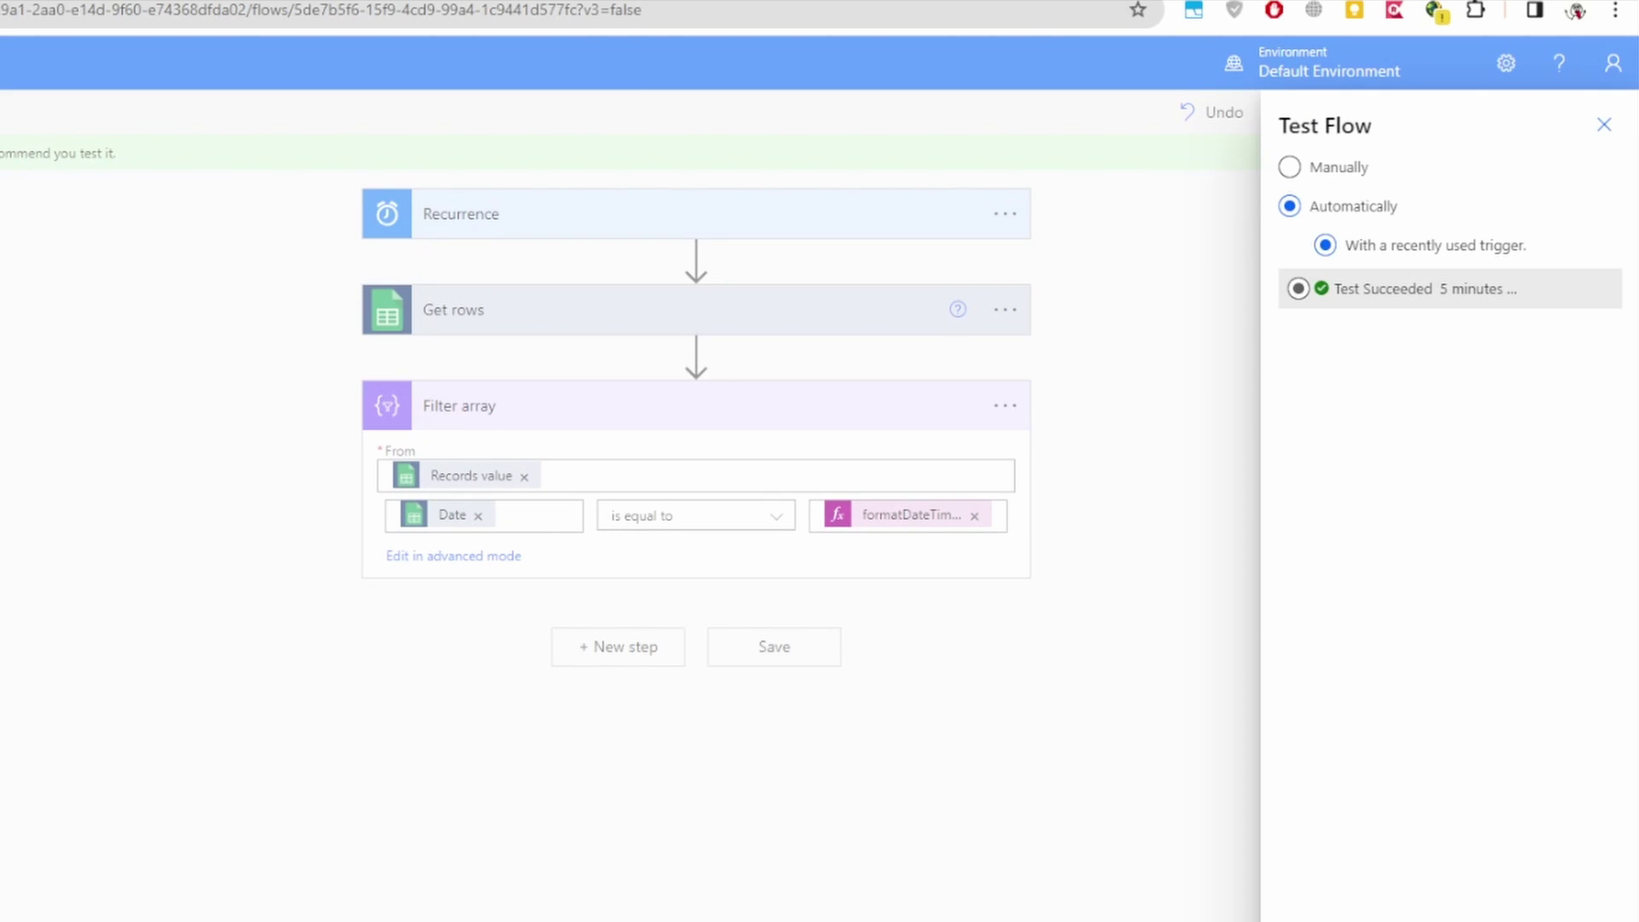
left_click(1298, 289)
left_click(696, 256)
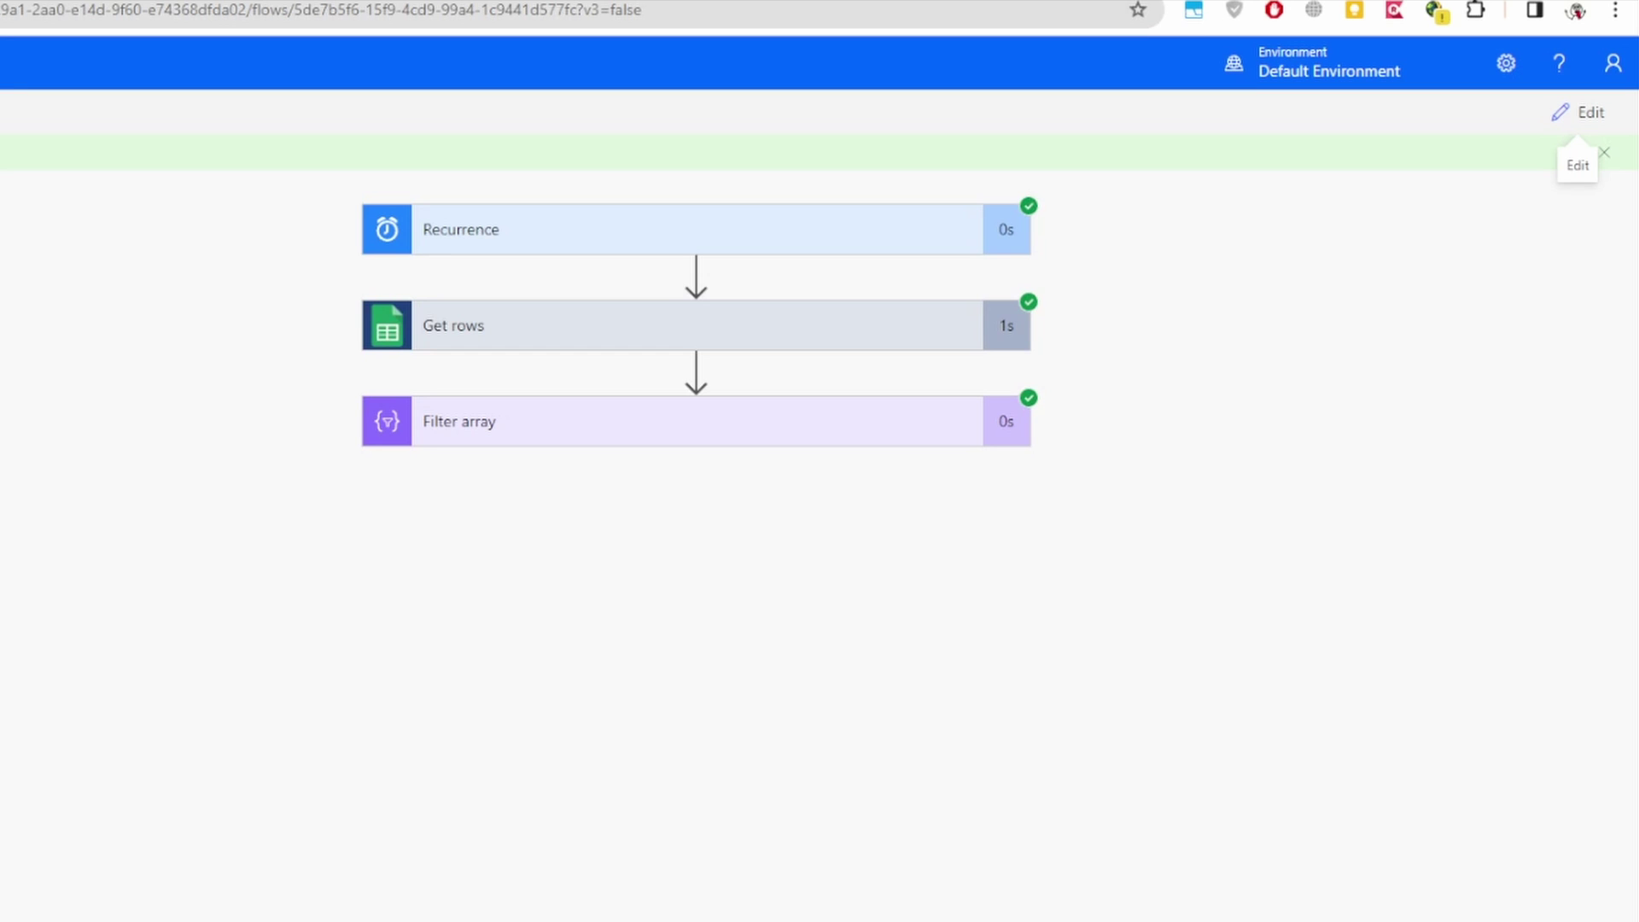
left_click(696, 420)
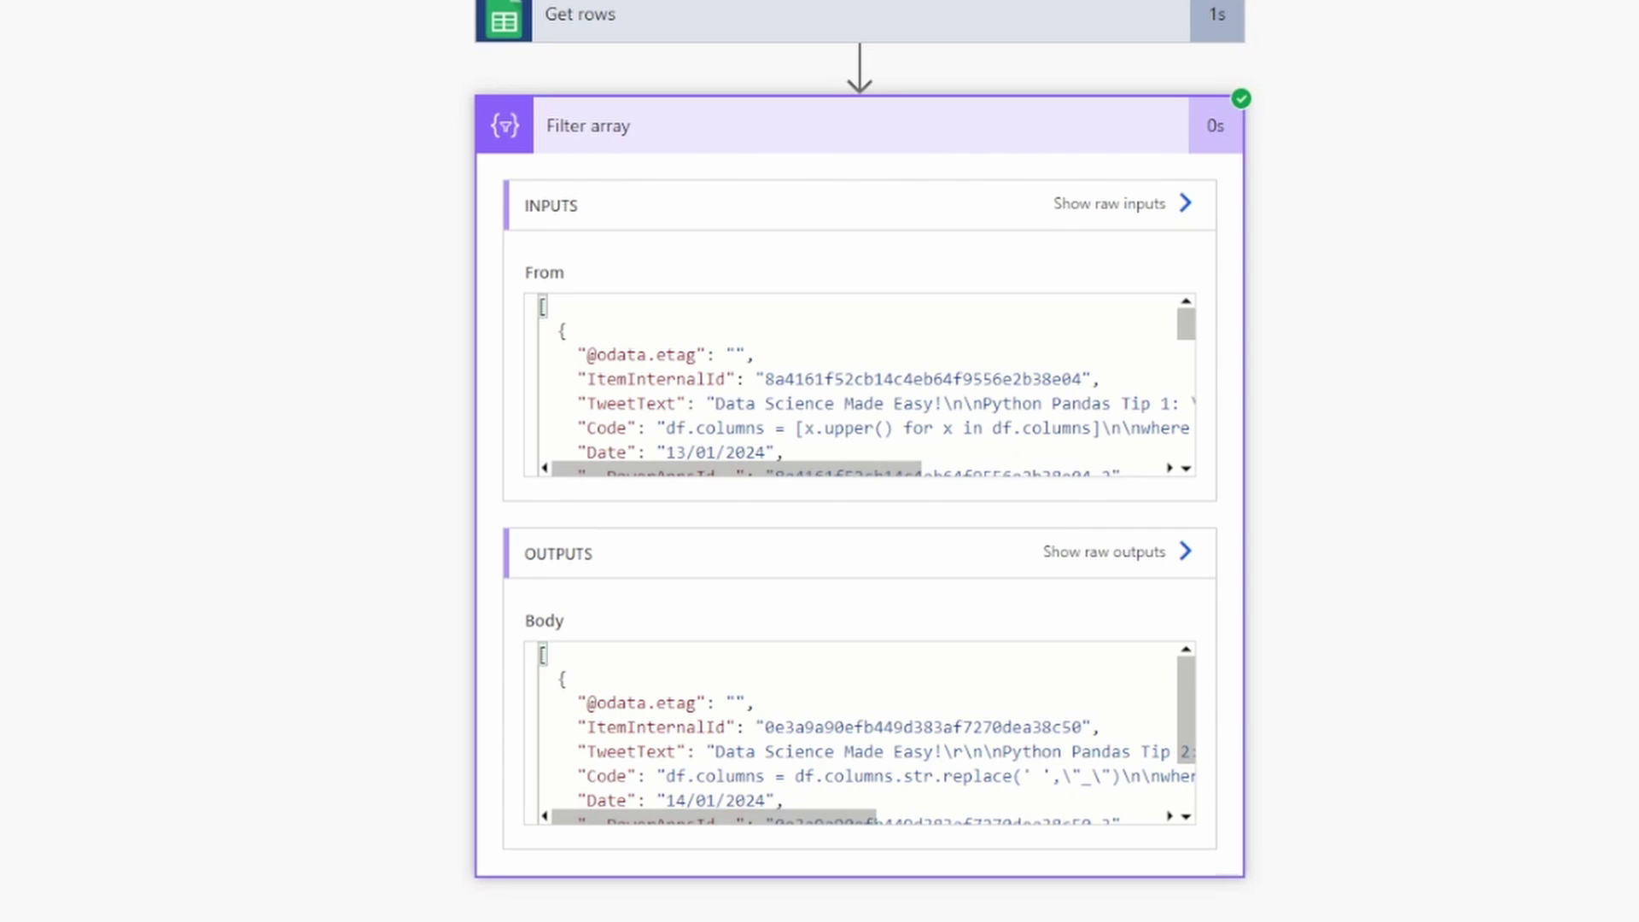
Step: Compare the Filter array's input records with the filtered output record, and reopen the flow for editing
left_click_drag(1012, 403, 1151, 342)
scroll(1082, 379, "down", 4)
scroll(1150, 341, "down", 2)
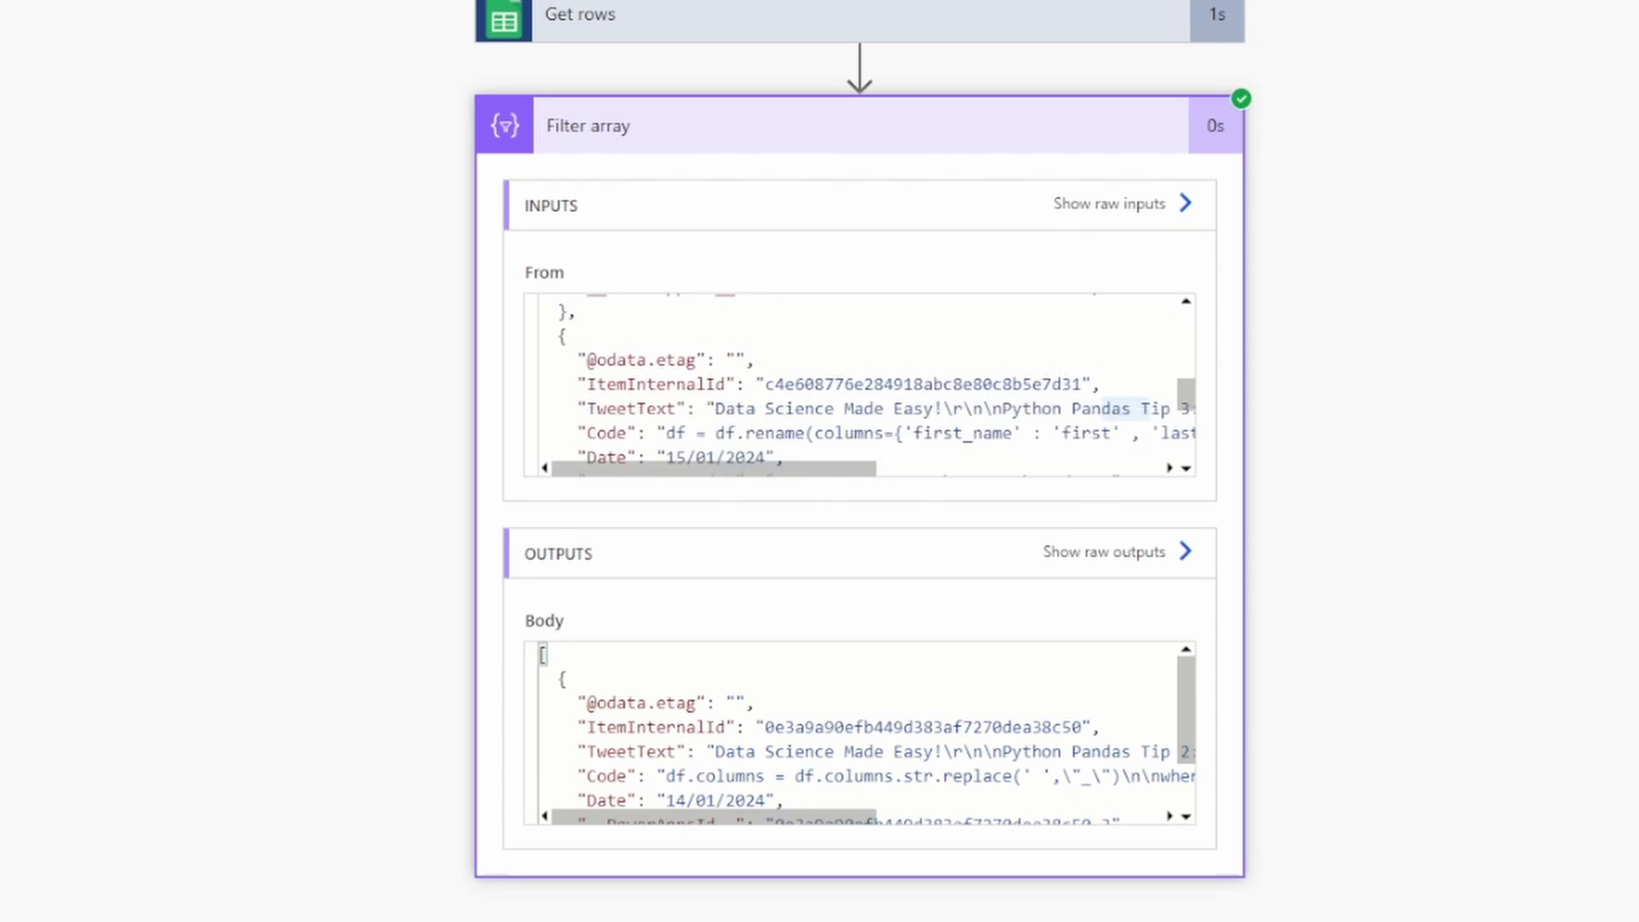
scroll(859, 384, "down", 2)
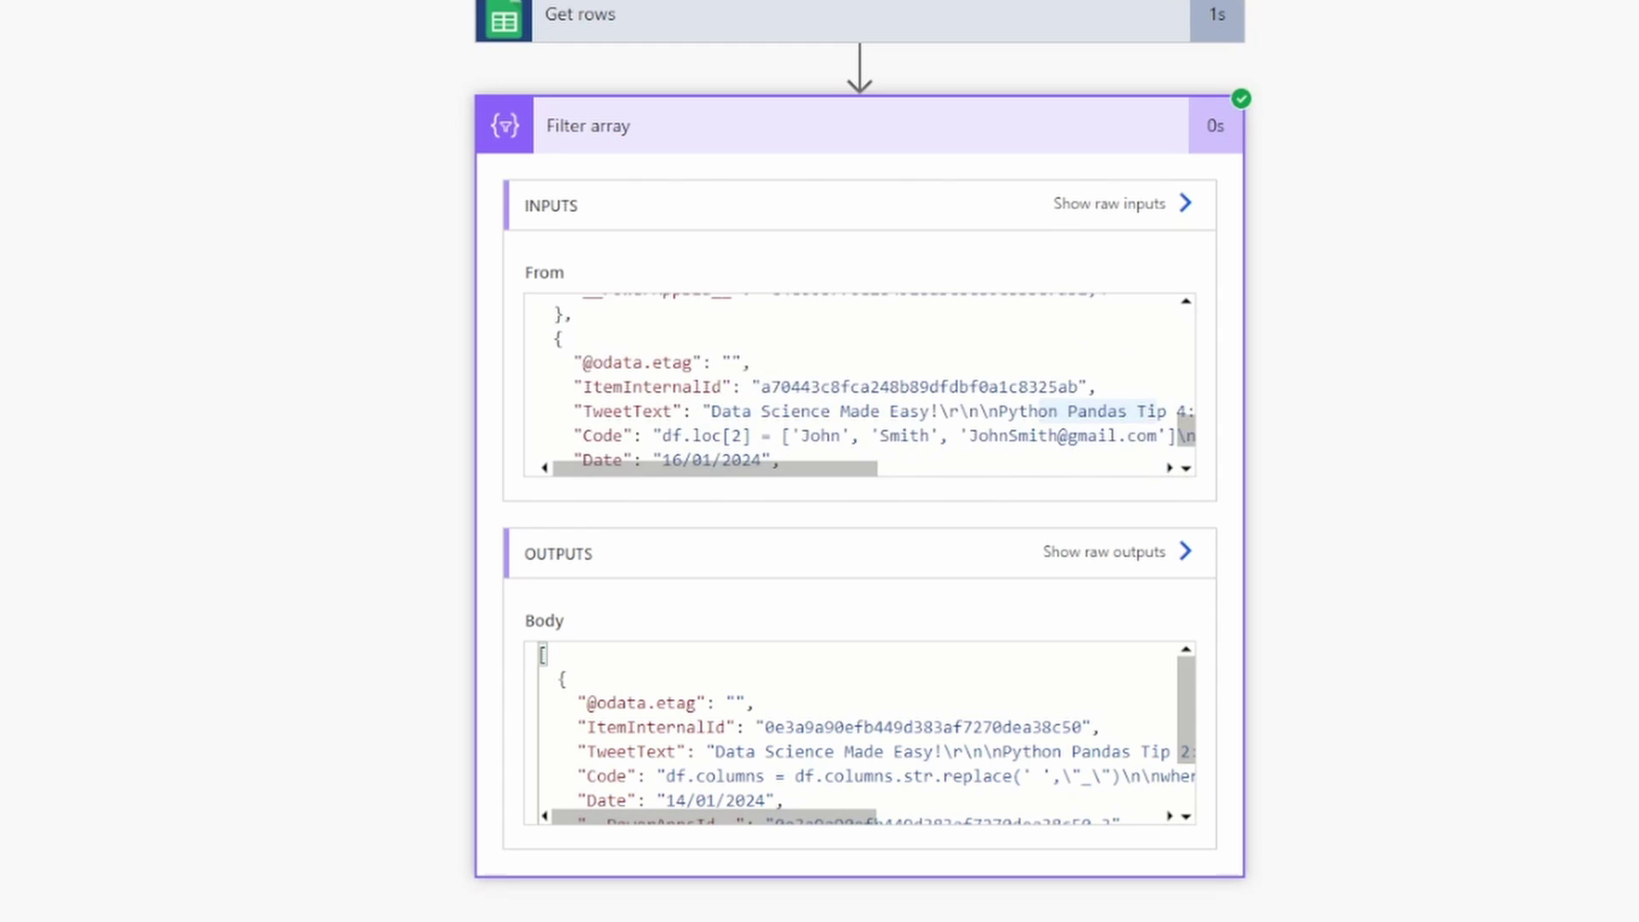
left_click_drag(1058, 410, 1108, 411)
scroll(1108, 410, "down", 2)
scroll(1108, 326, "up", 10)
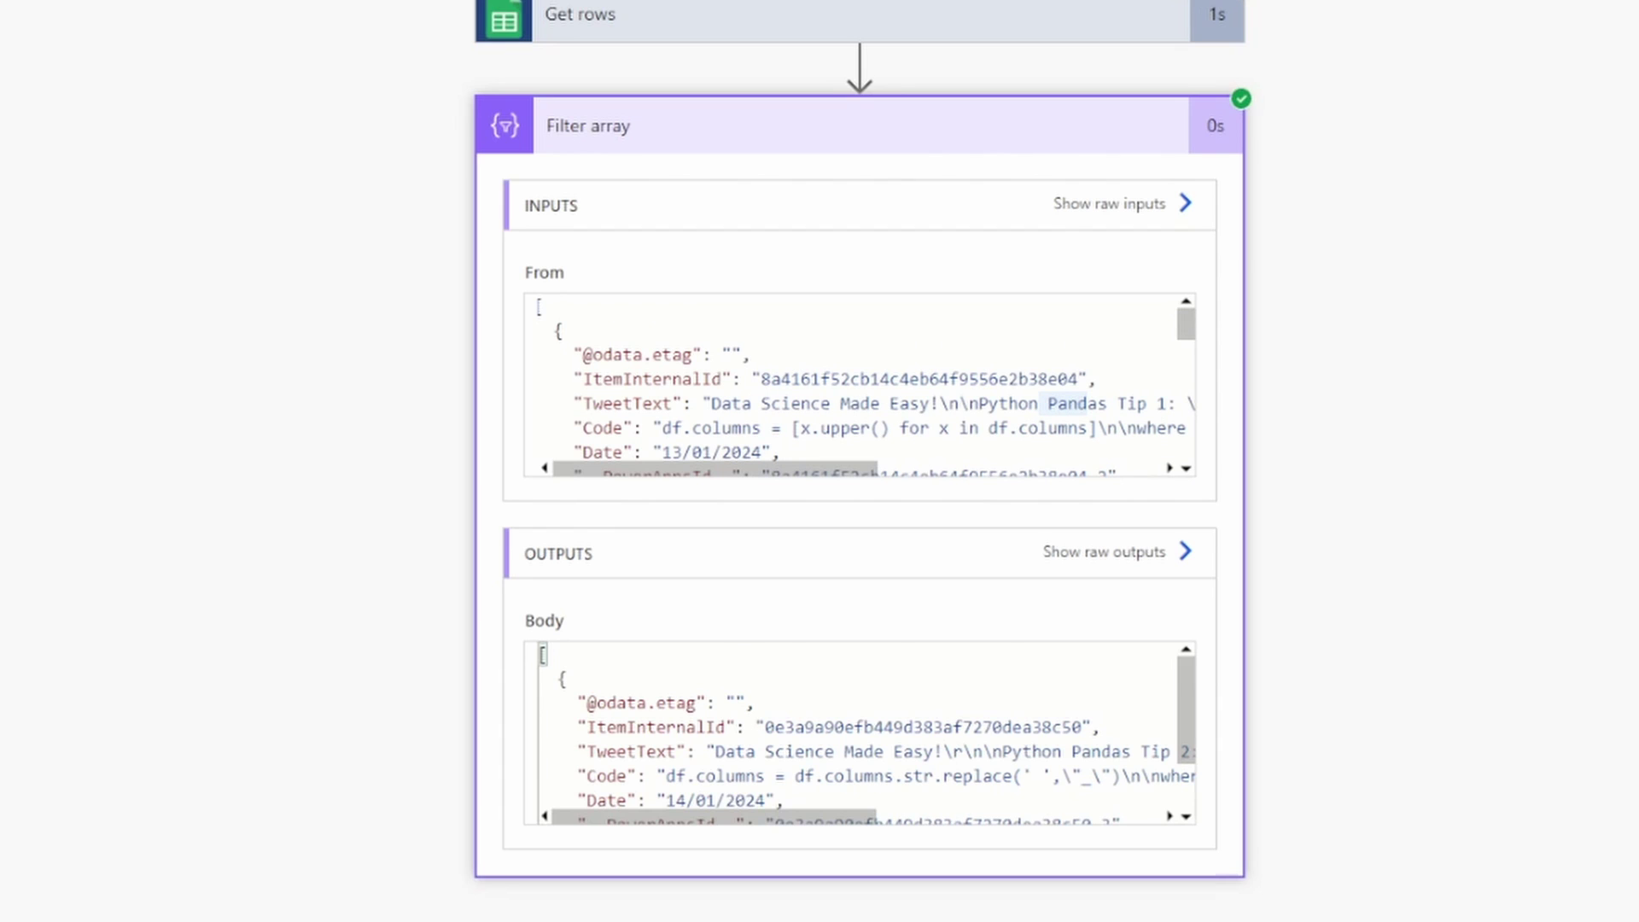
scroll(542, 811, "down", 2)
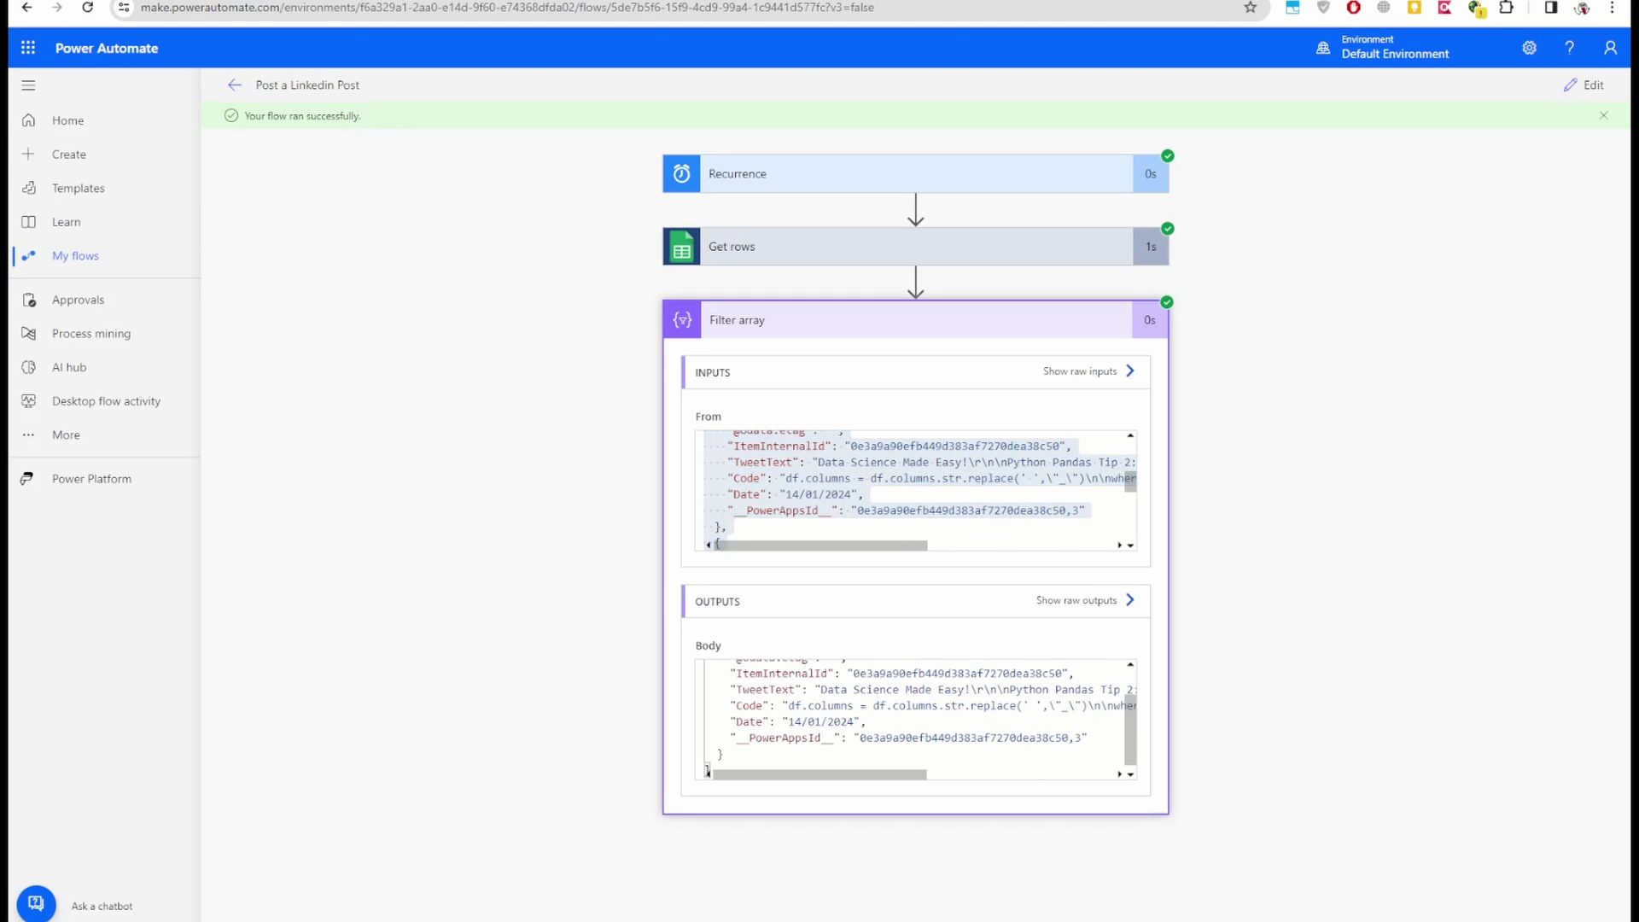
left_click(854, 319)
key("alt+Left")
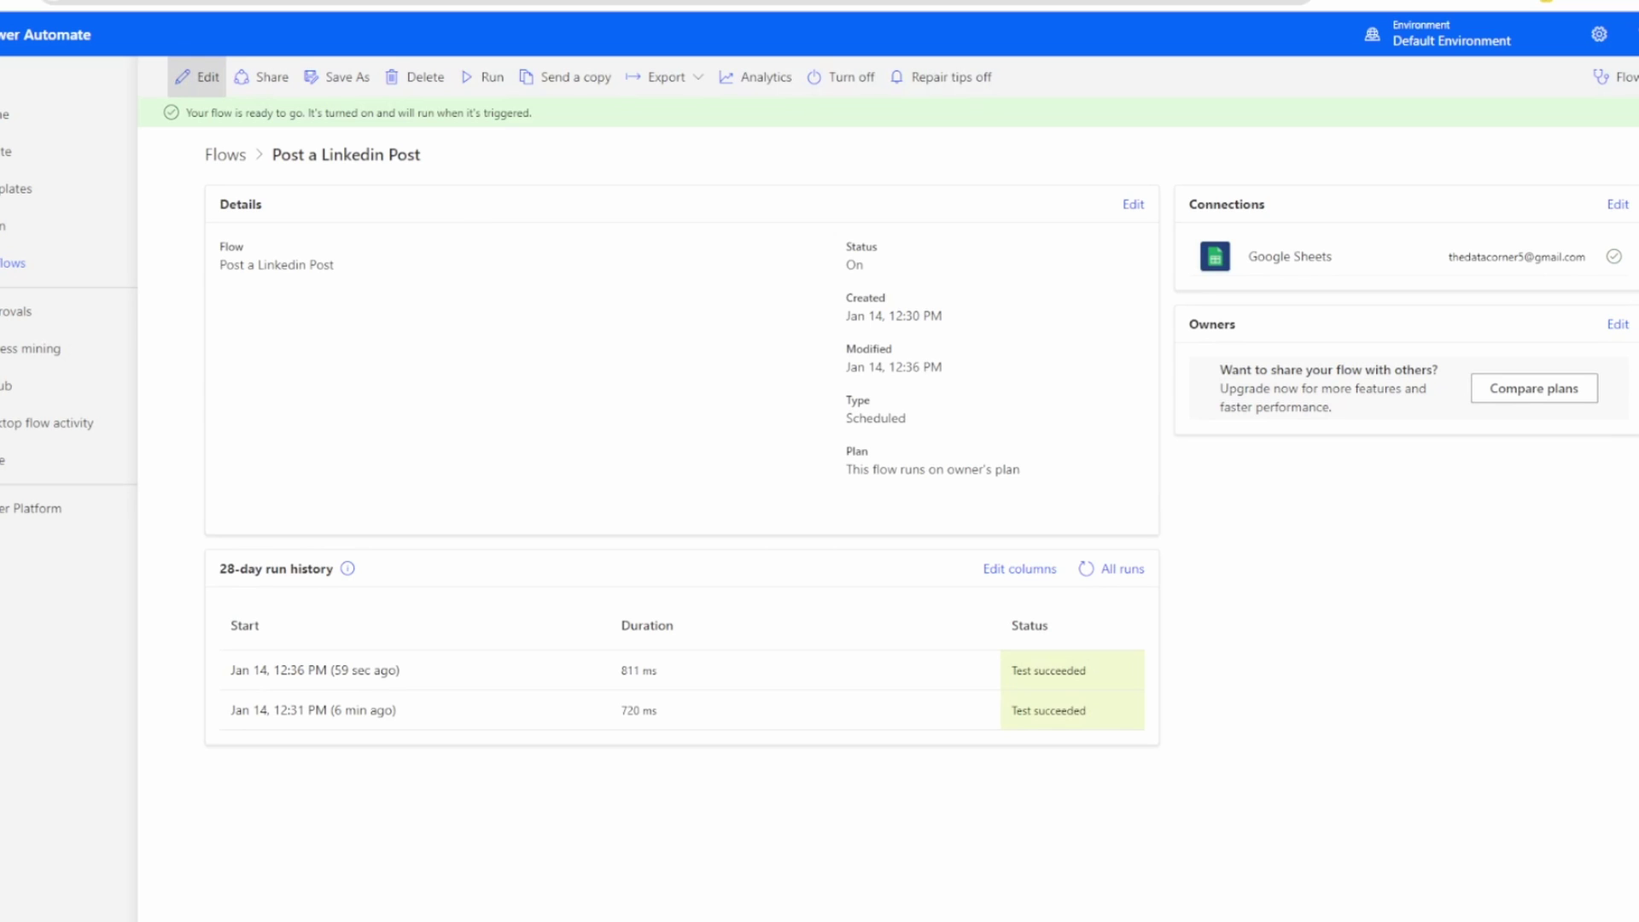
left_click(197, 77)
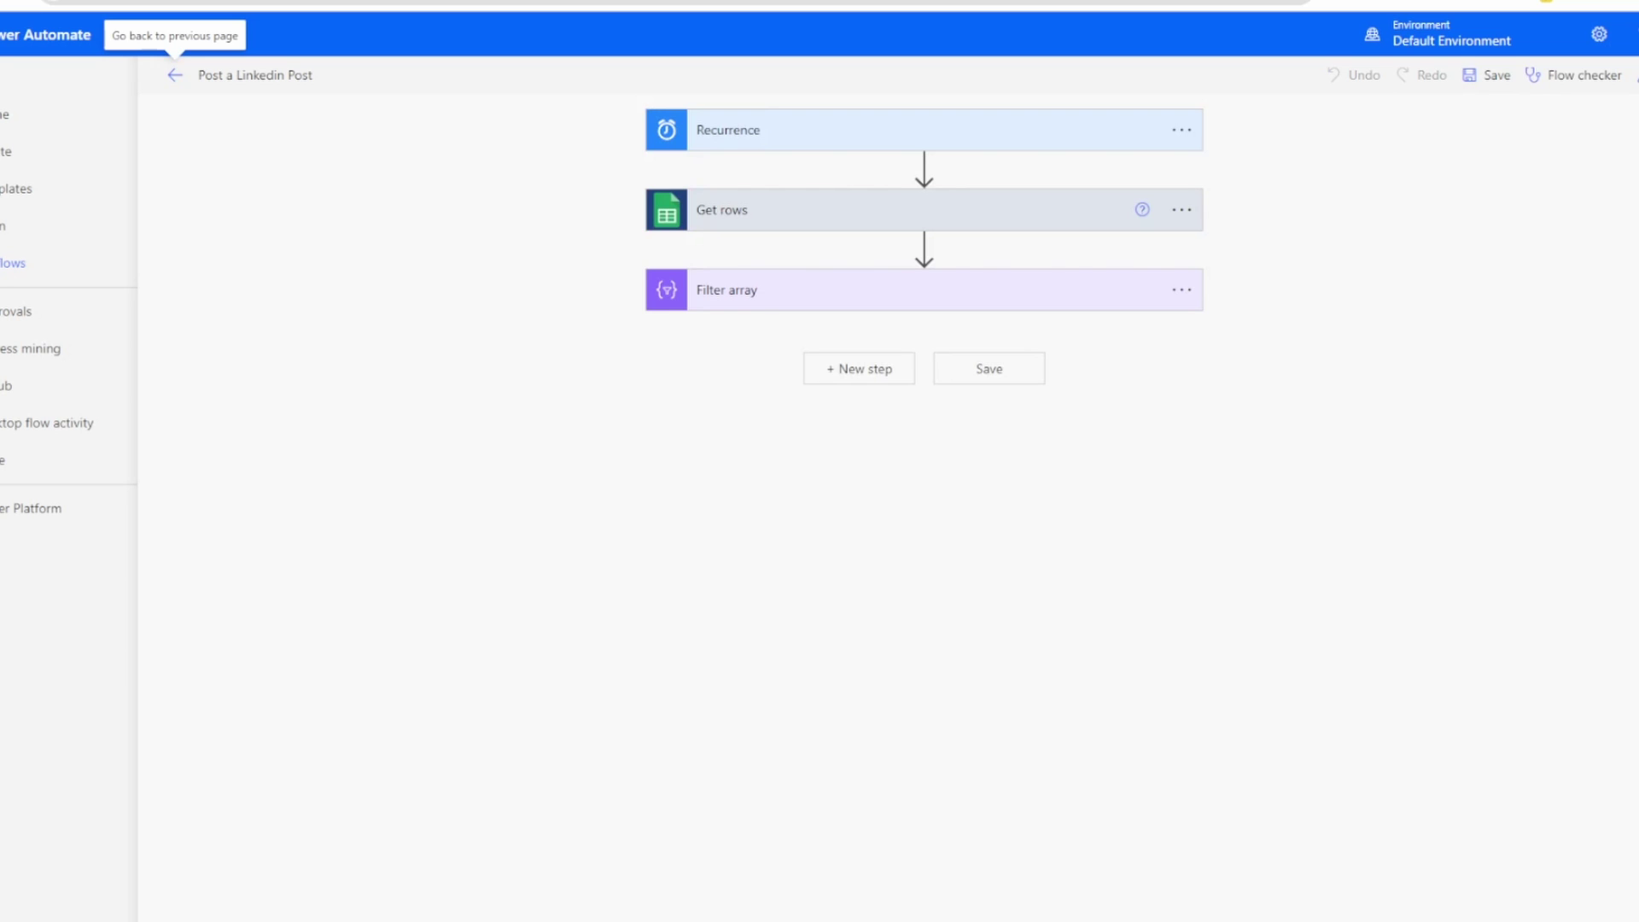
Step: Add LinkedIn V2's Post an article action after Filter array and show its advanced options
left_click(857, 368)
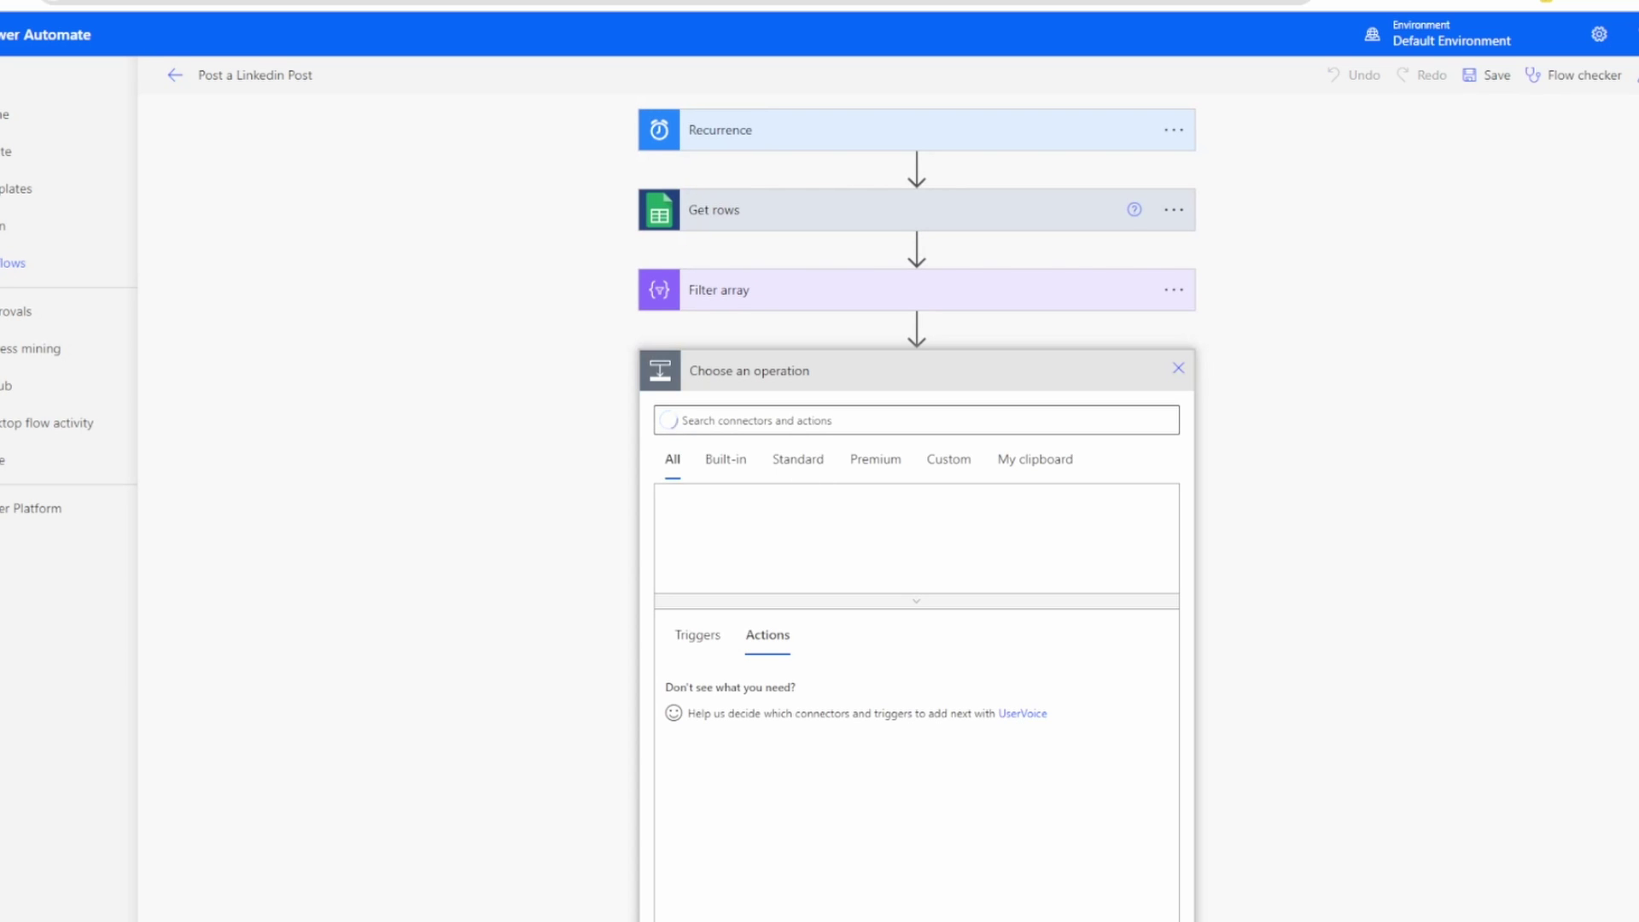
type("linkedin")
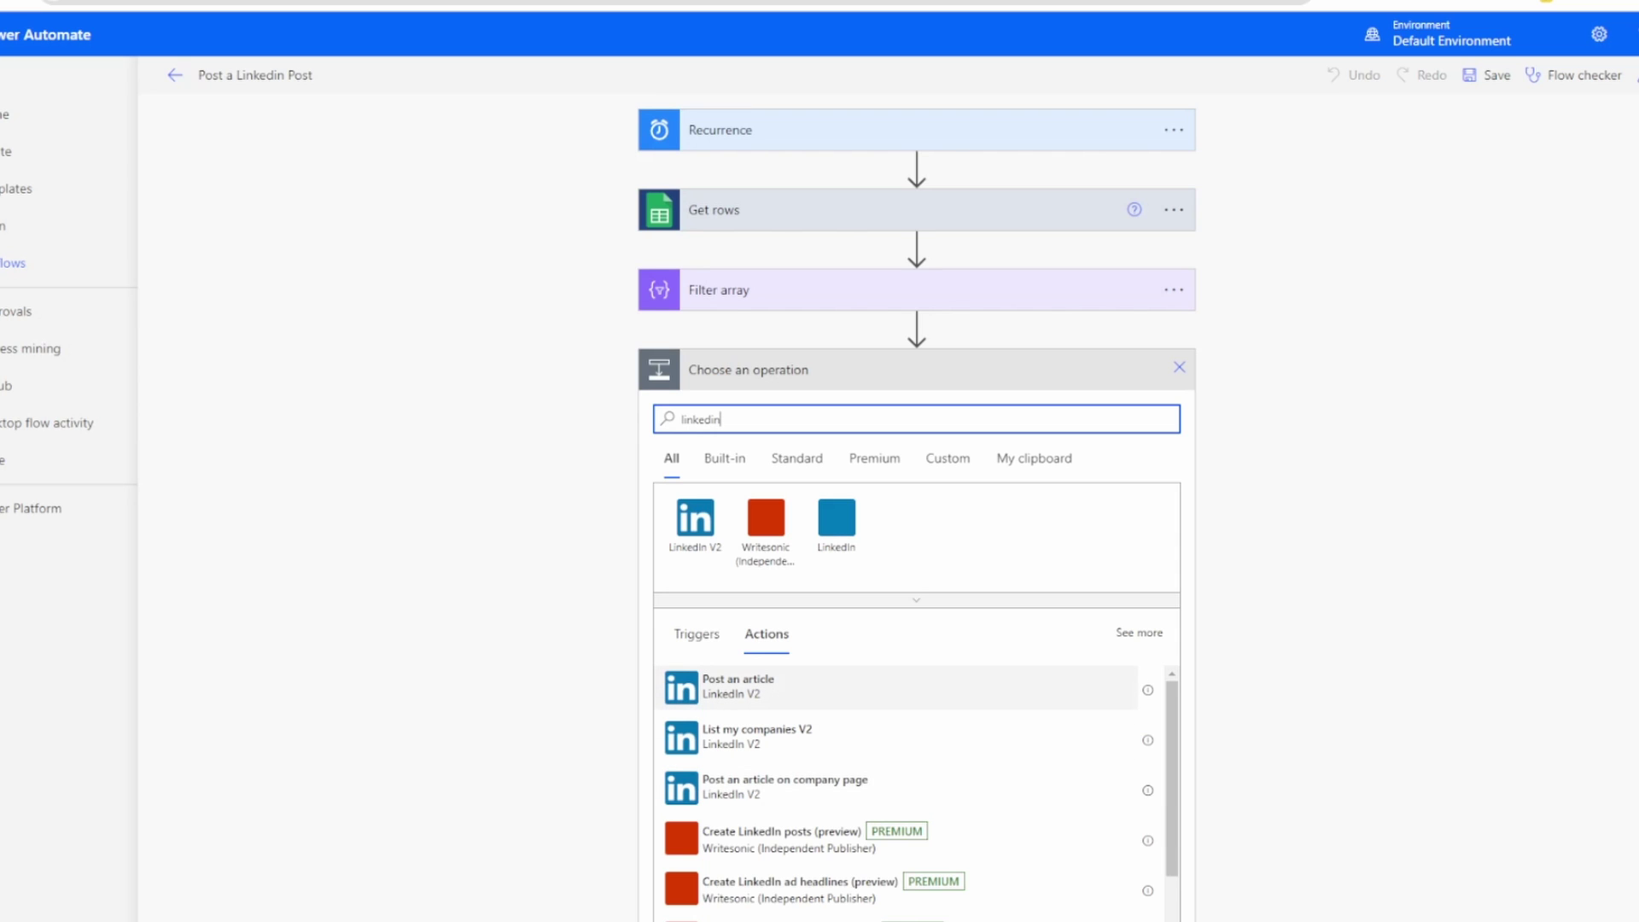
left_click(739, 685)
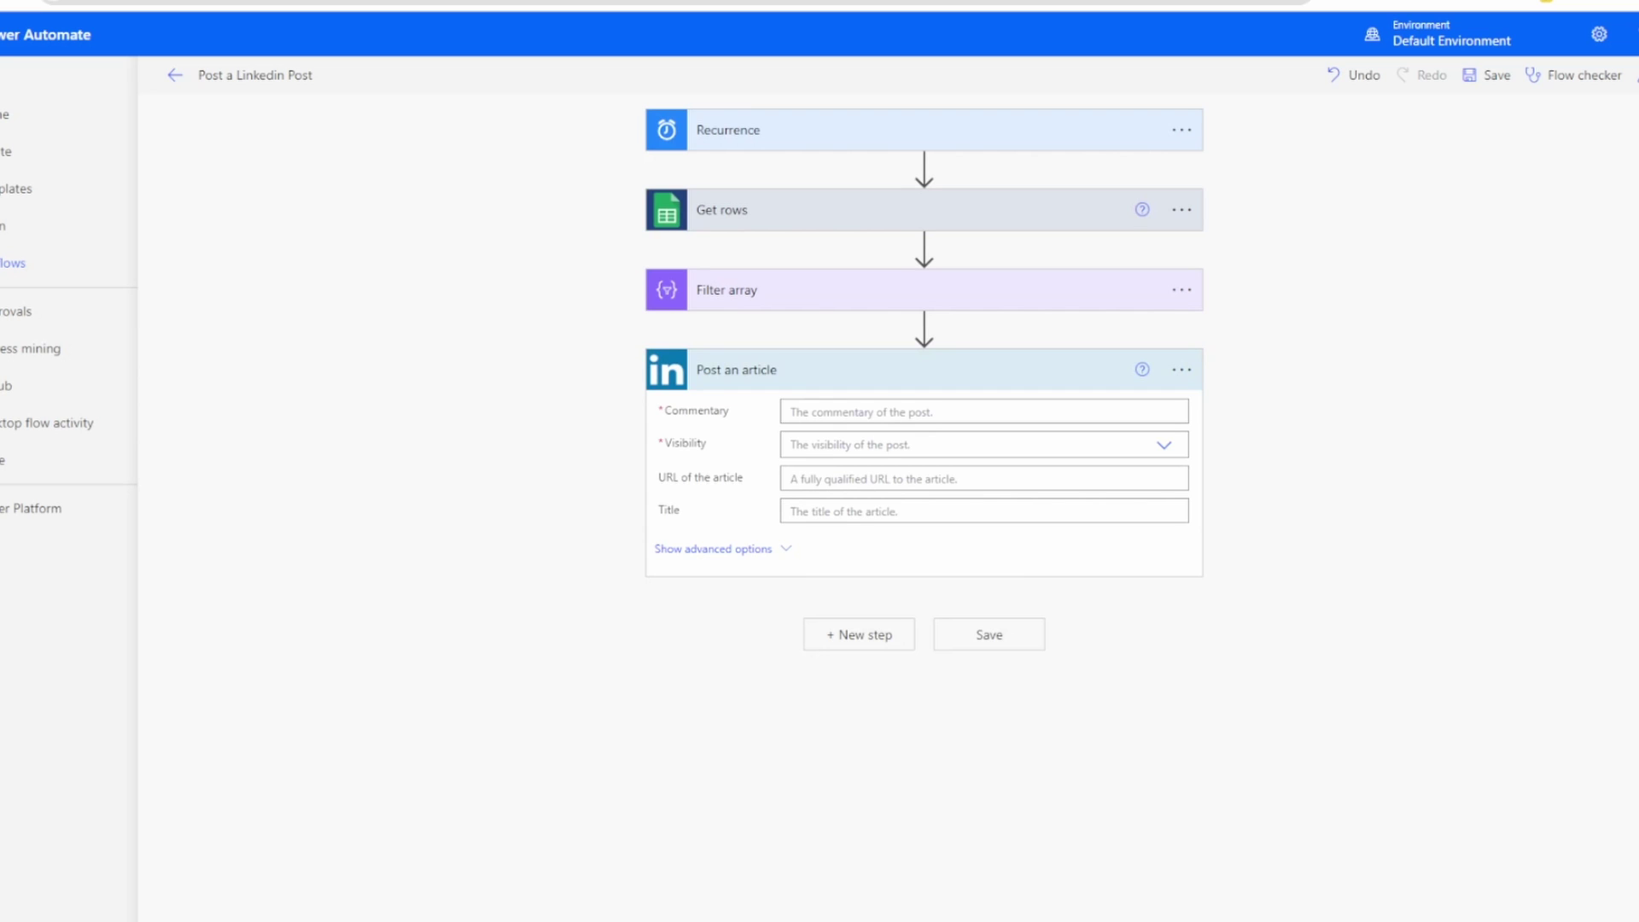
left_click(712, 549)
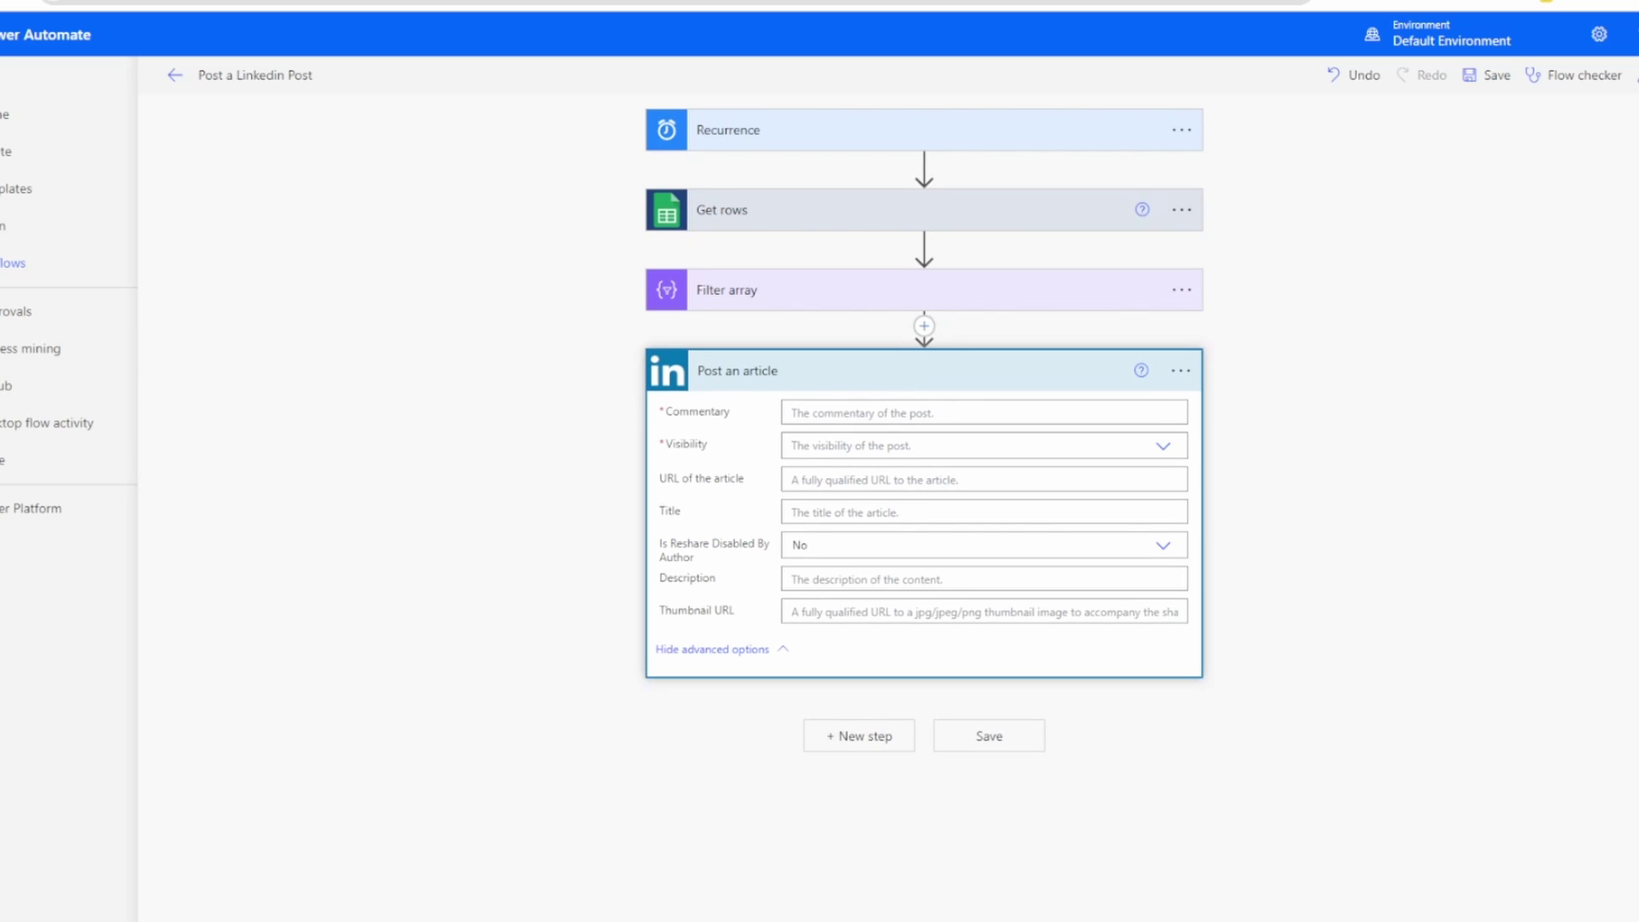
Step: Review the TweetText and Code cells of the 14/01/2024 row in the Google Sheet
left_click(794, 412)
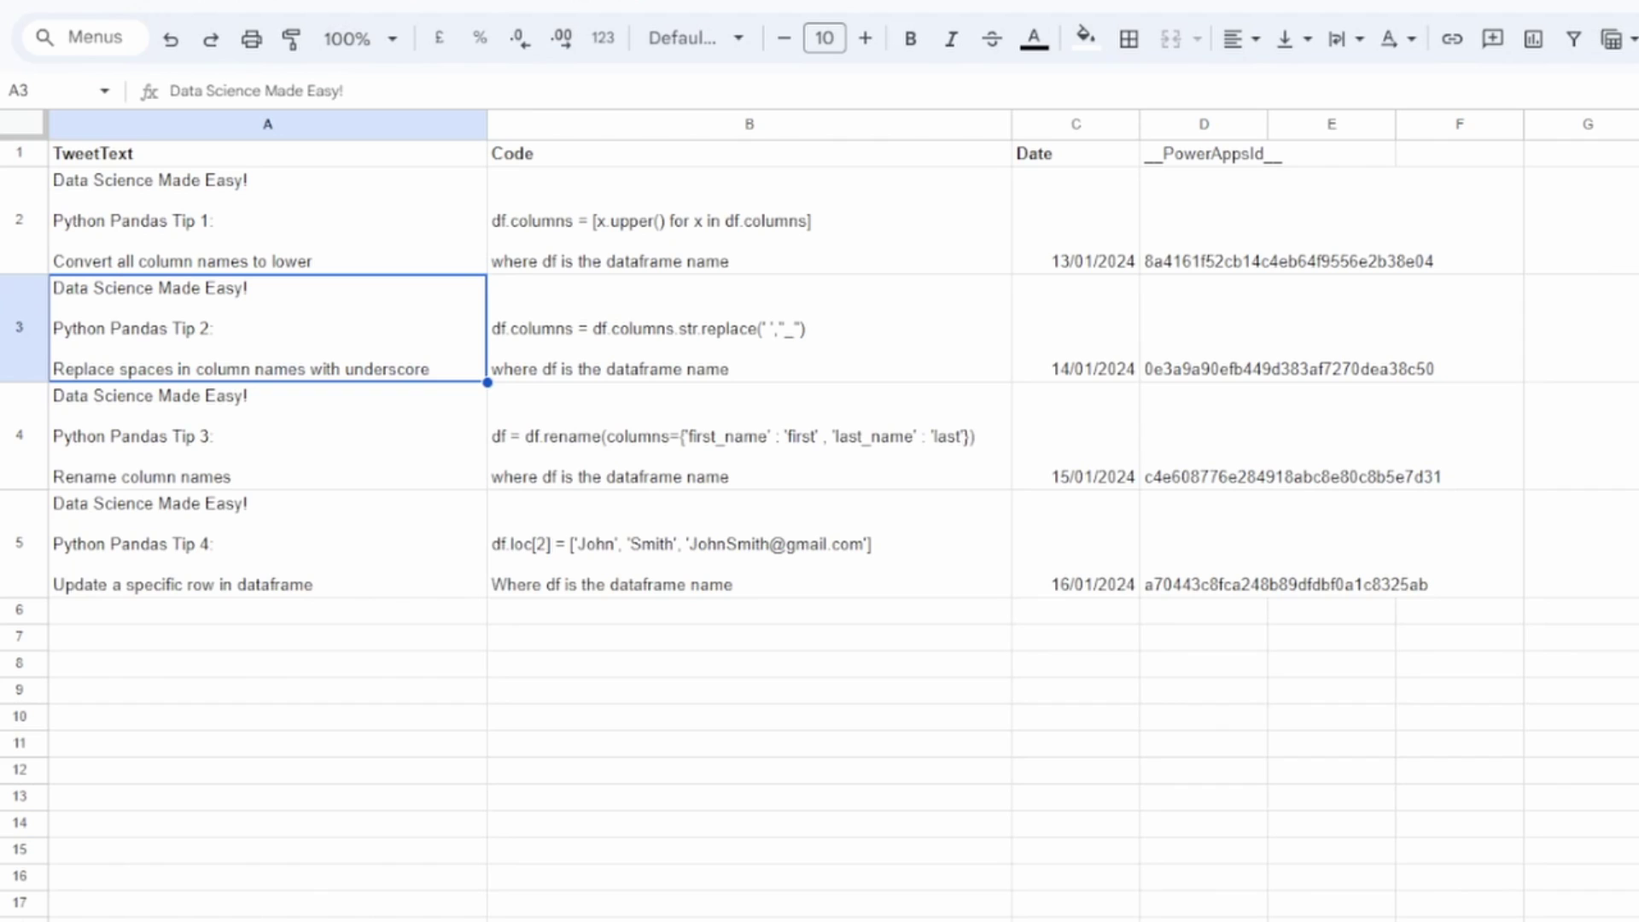
left_click(748, 328)
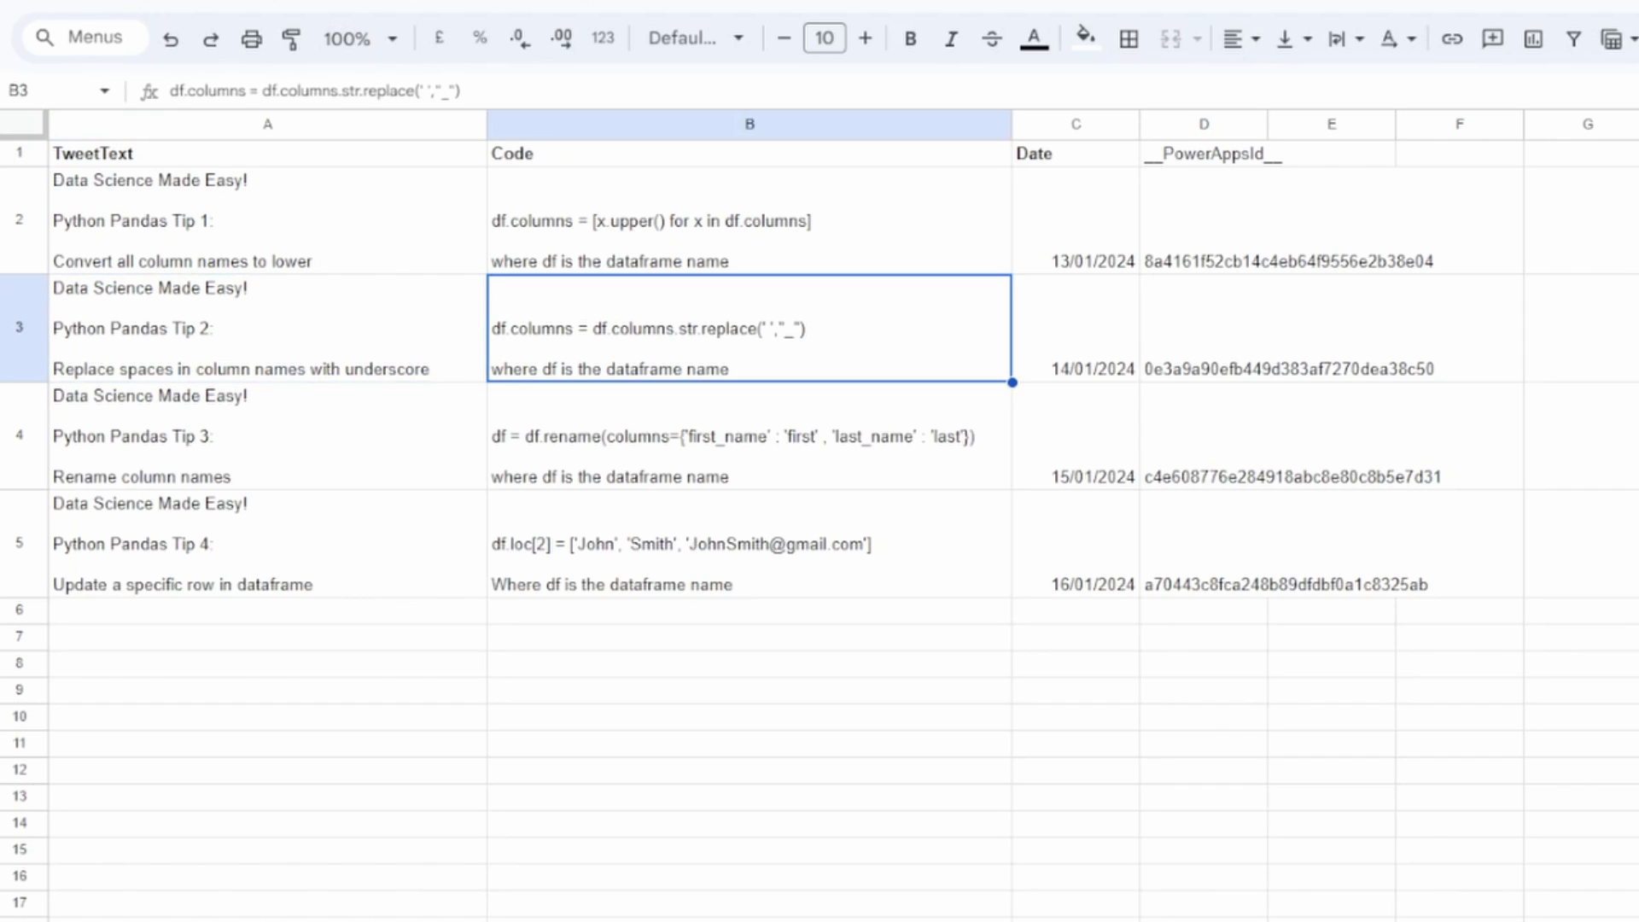
left_click(267, 327)
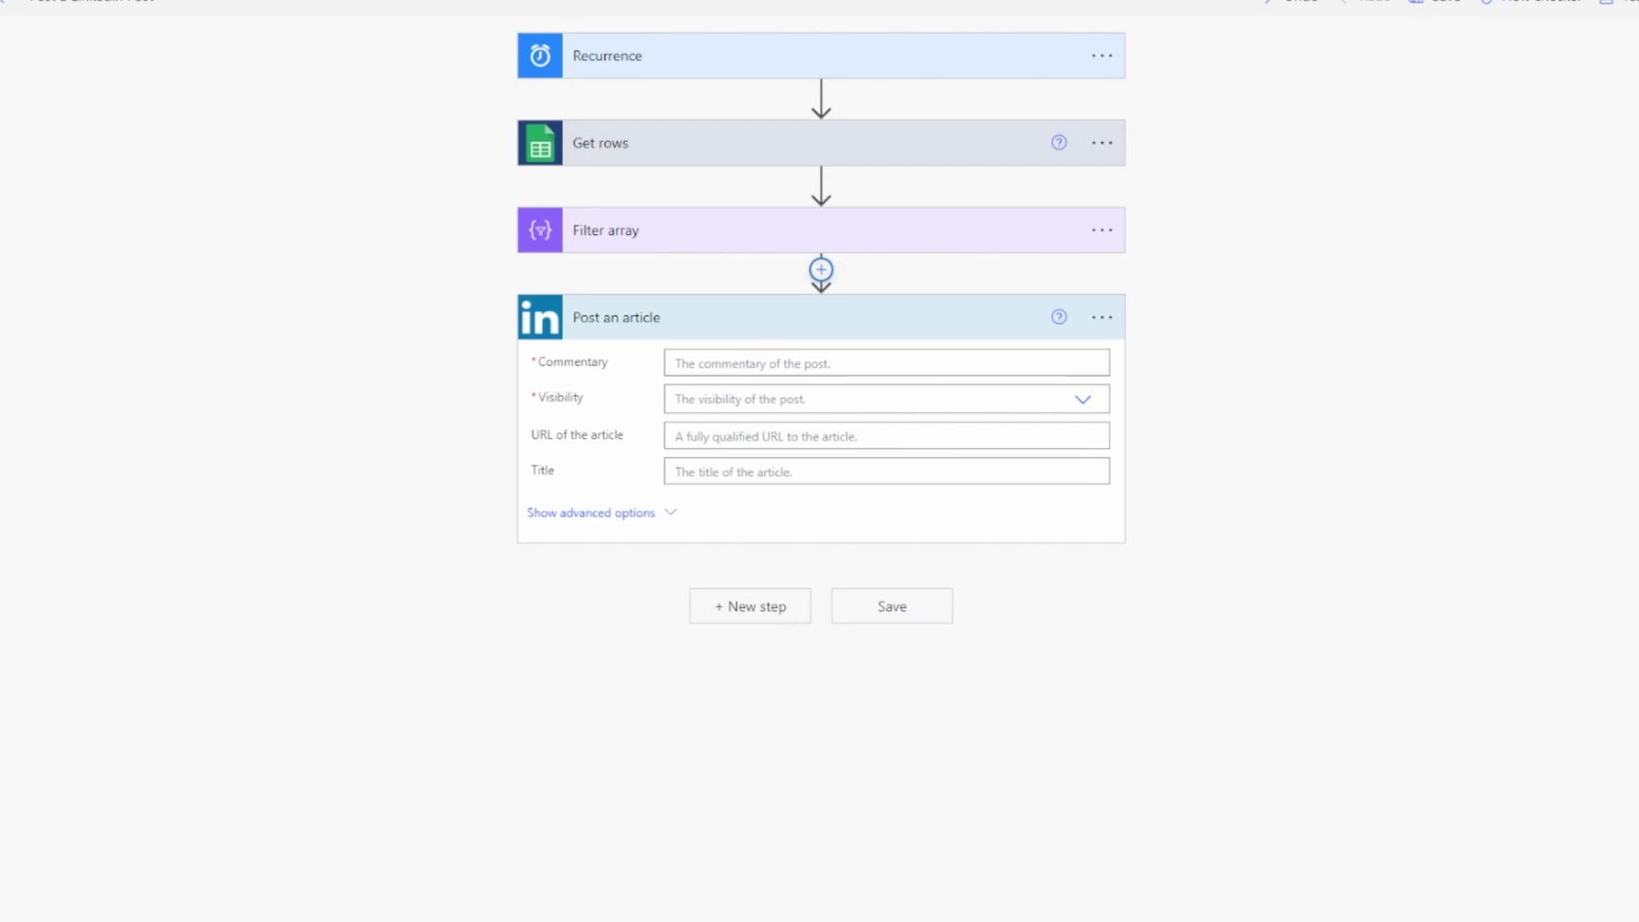
Step: Insert a Compose action between Filter array and Post an article
left_click(820, 269)
left_click(798, 299)
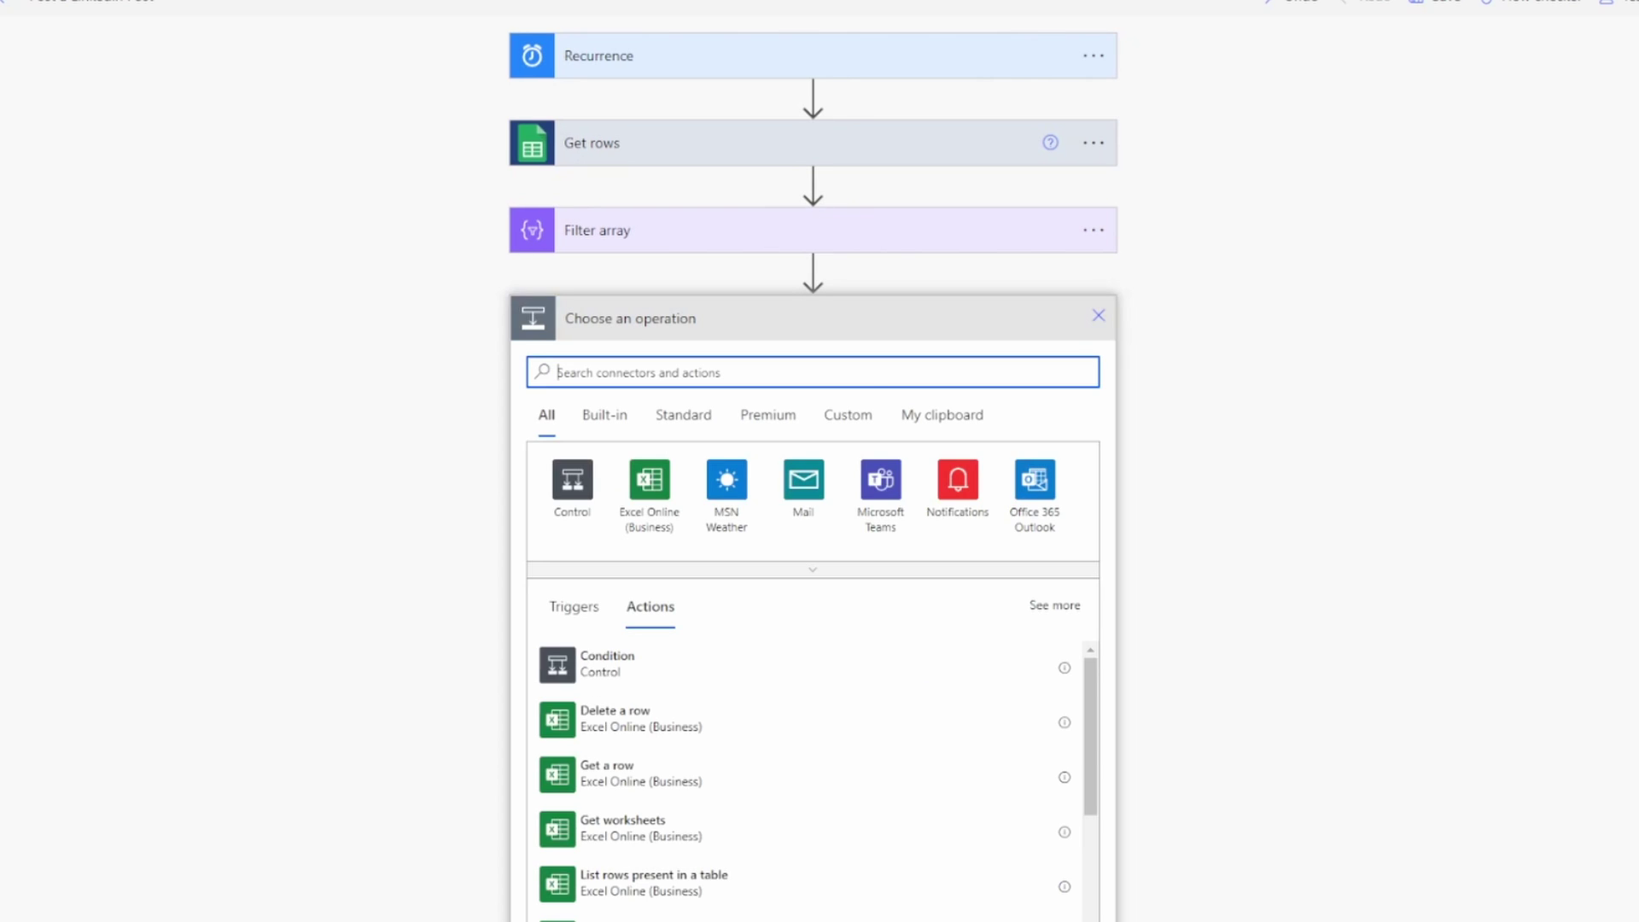
type("compose")
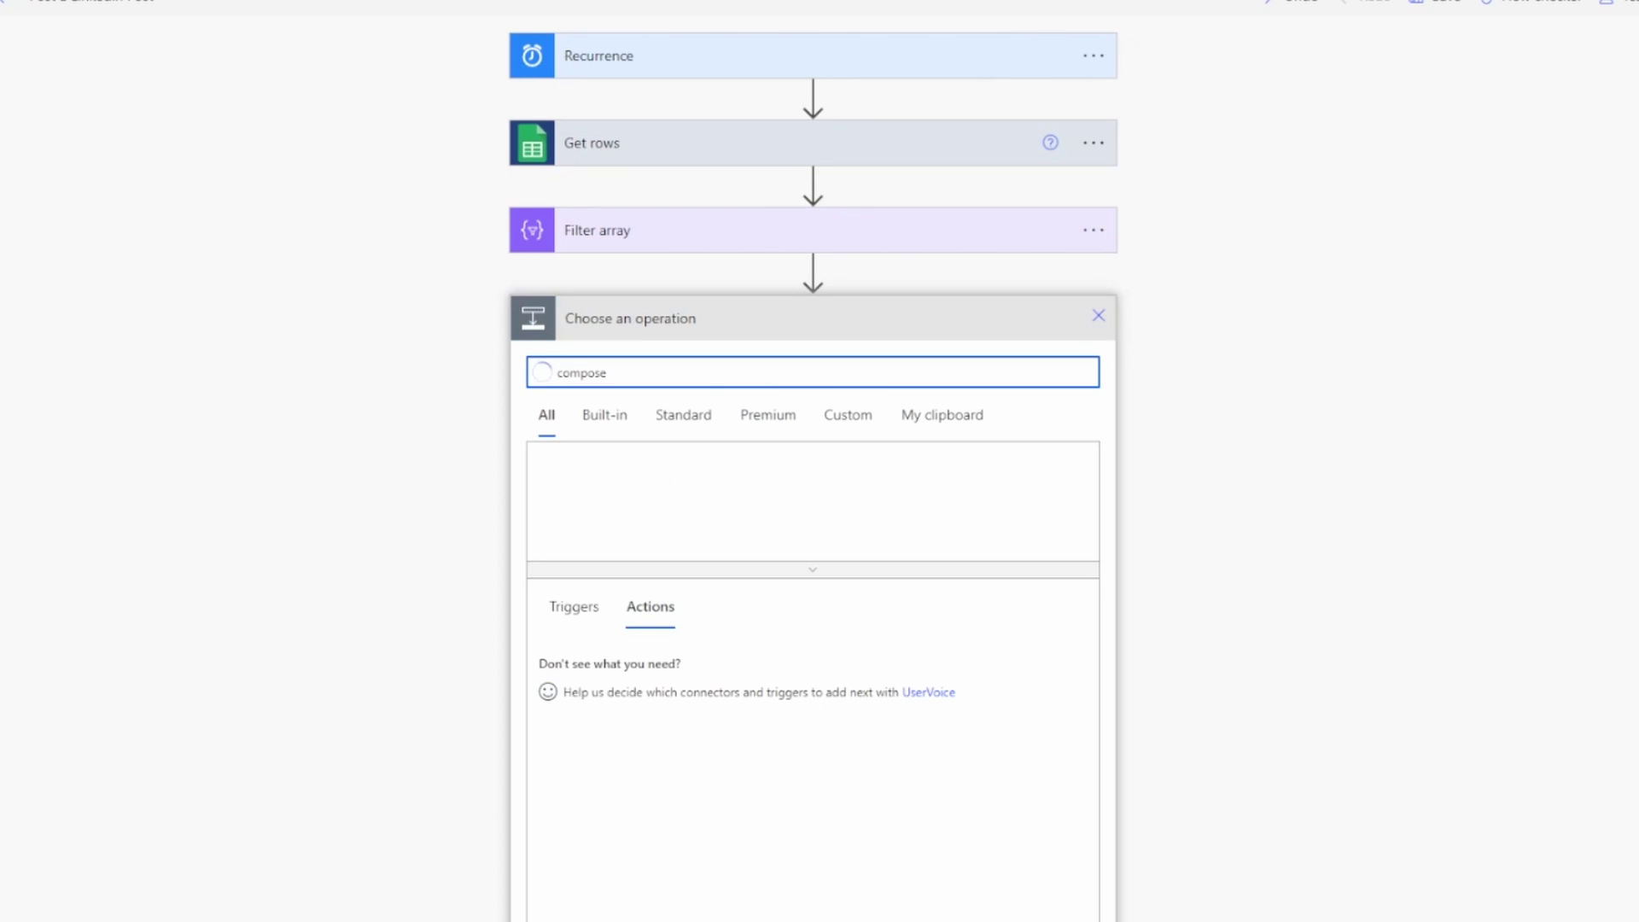
left_click(614, 663)
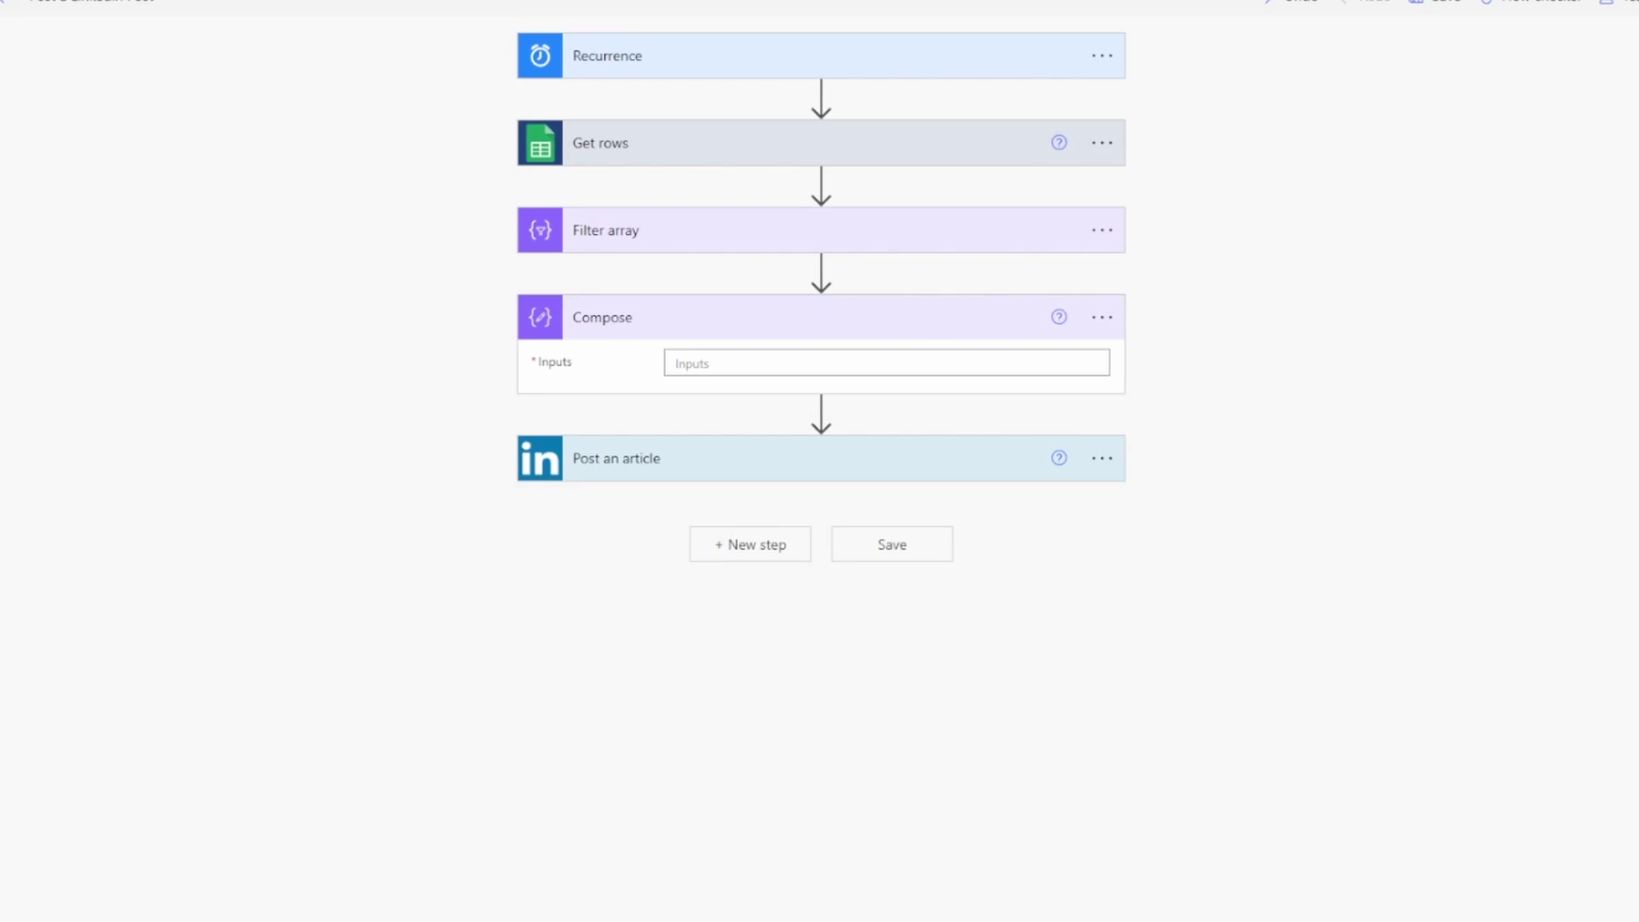
Step: Set the Compose action's Inputs to the expression body('filter_array')?[0]['TweetText']
left_click(683, 362)
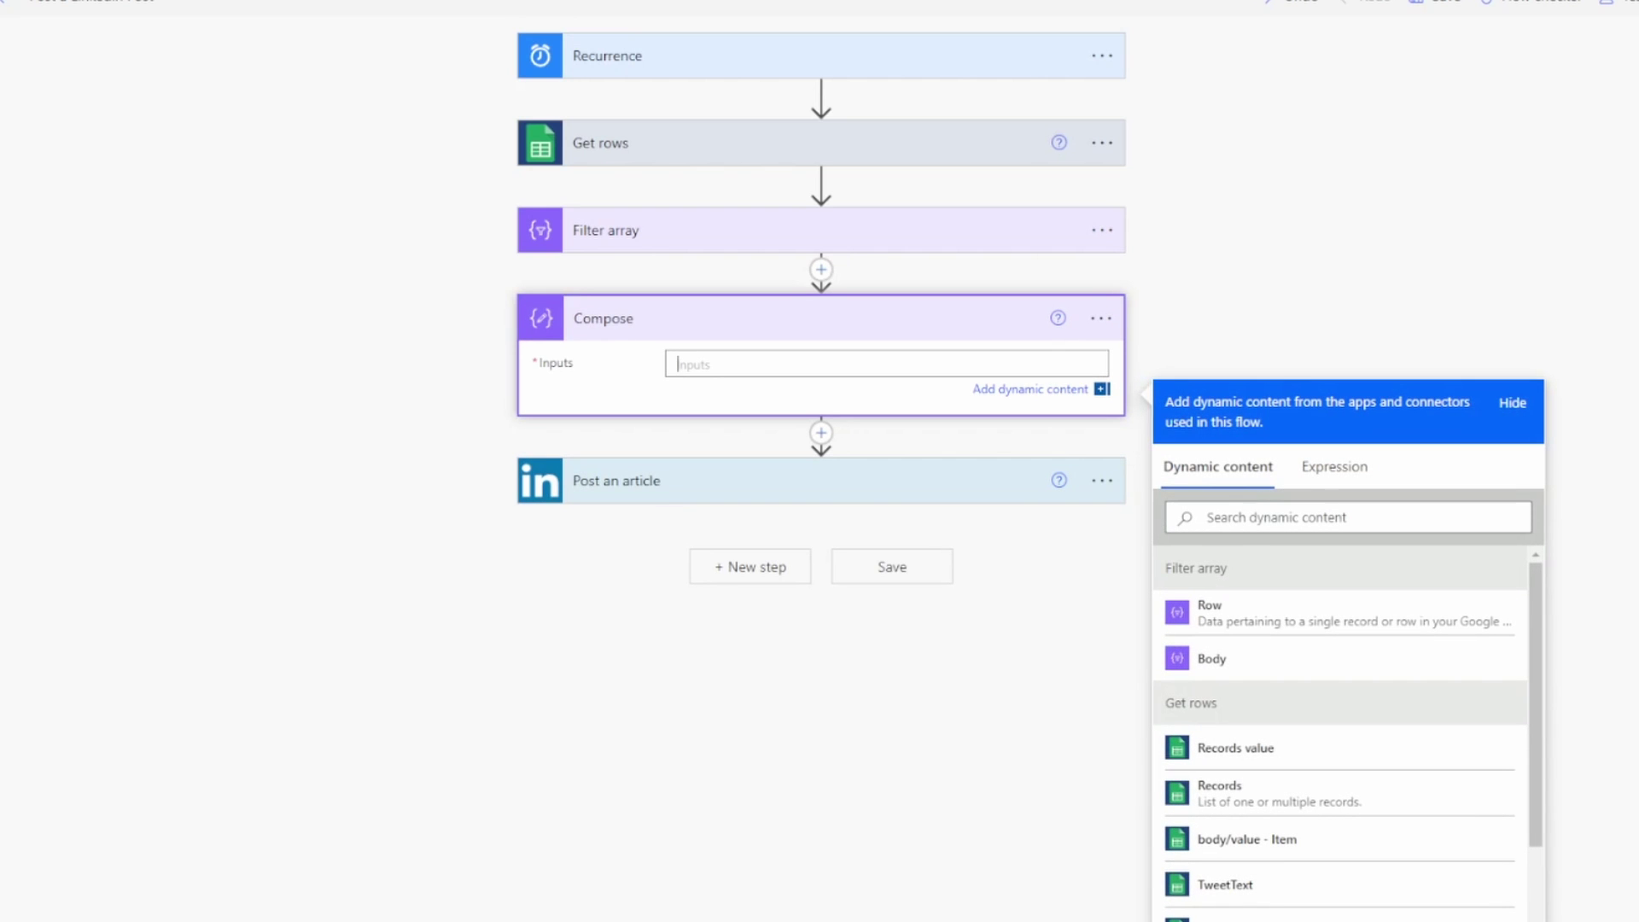
left_click(1335, 466)
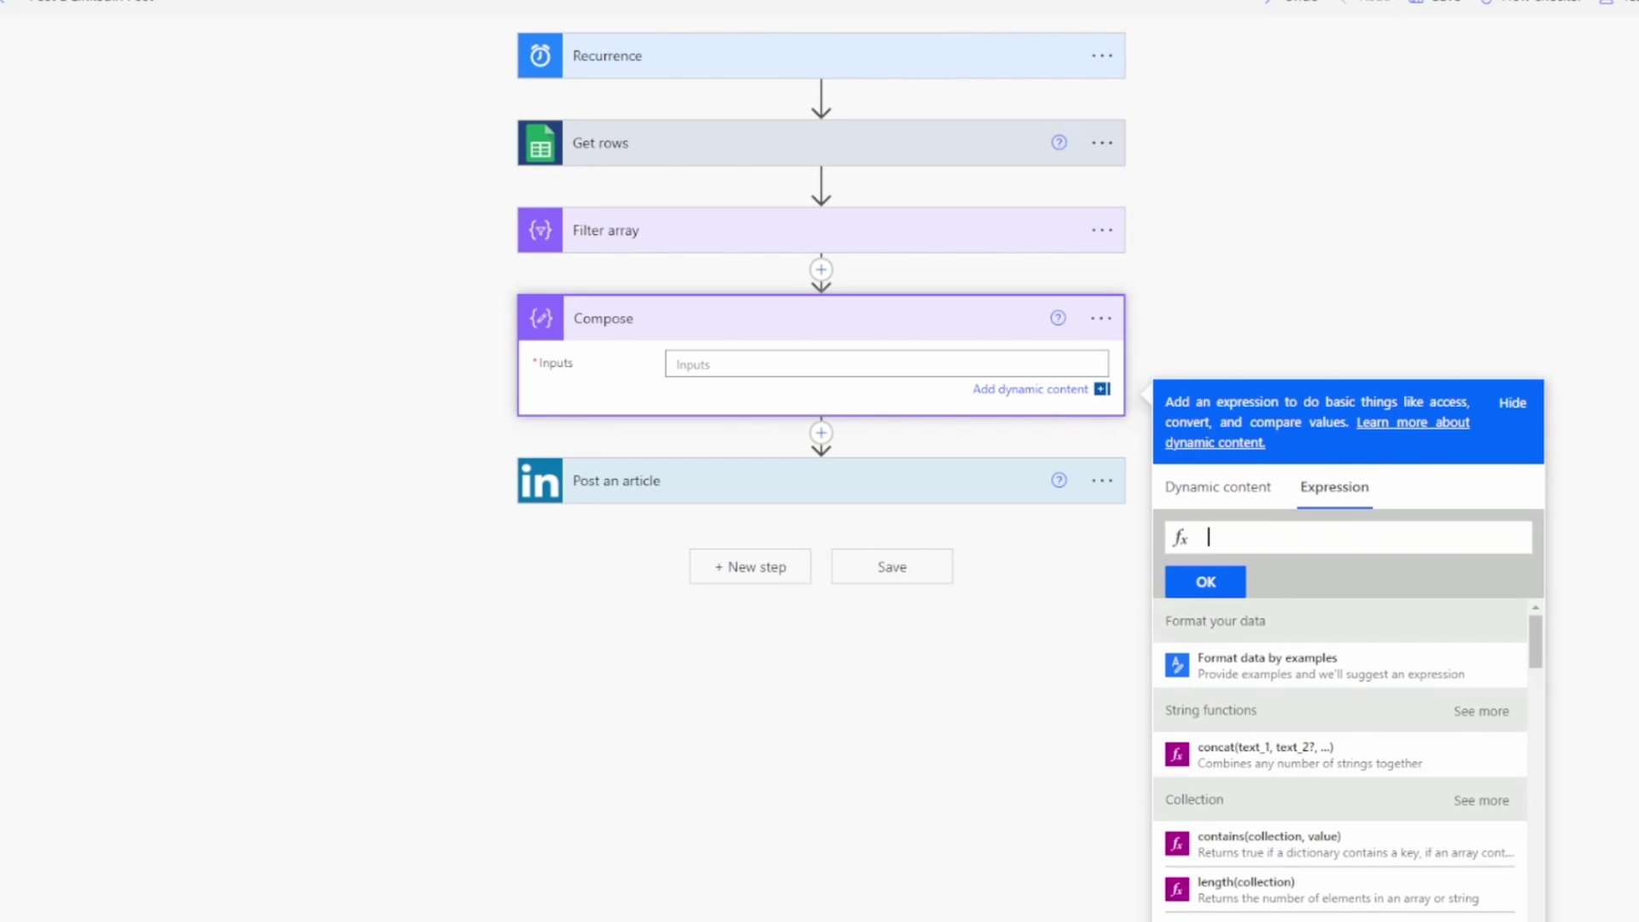
type("body('")
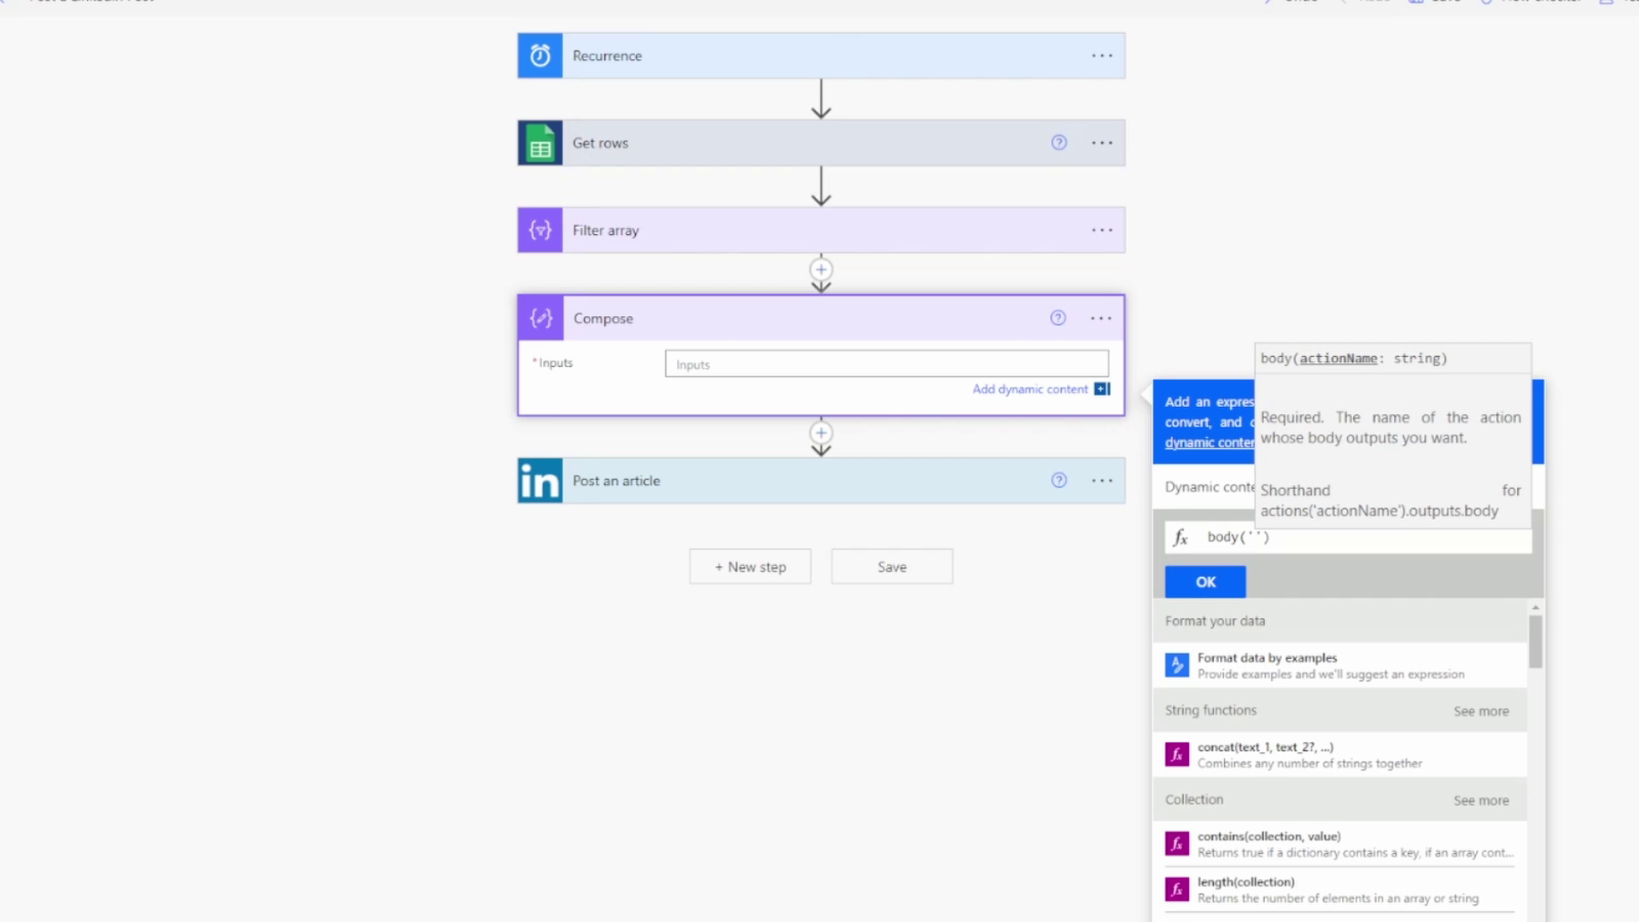
type("filter_array")
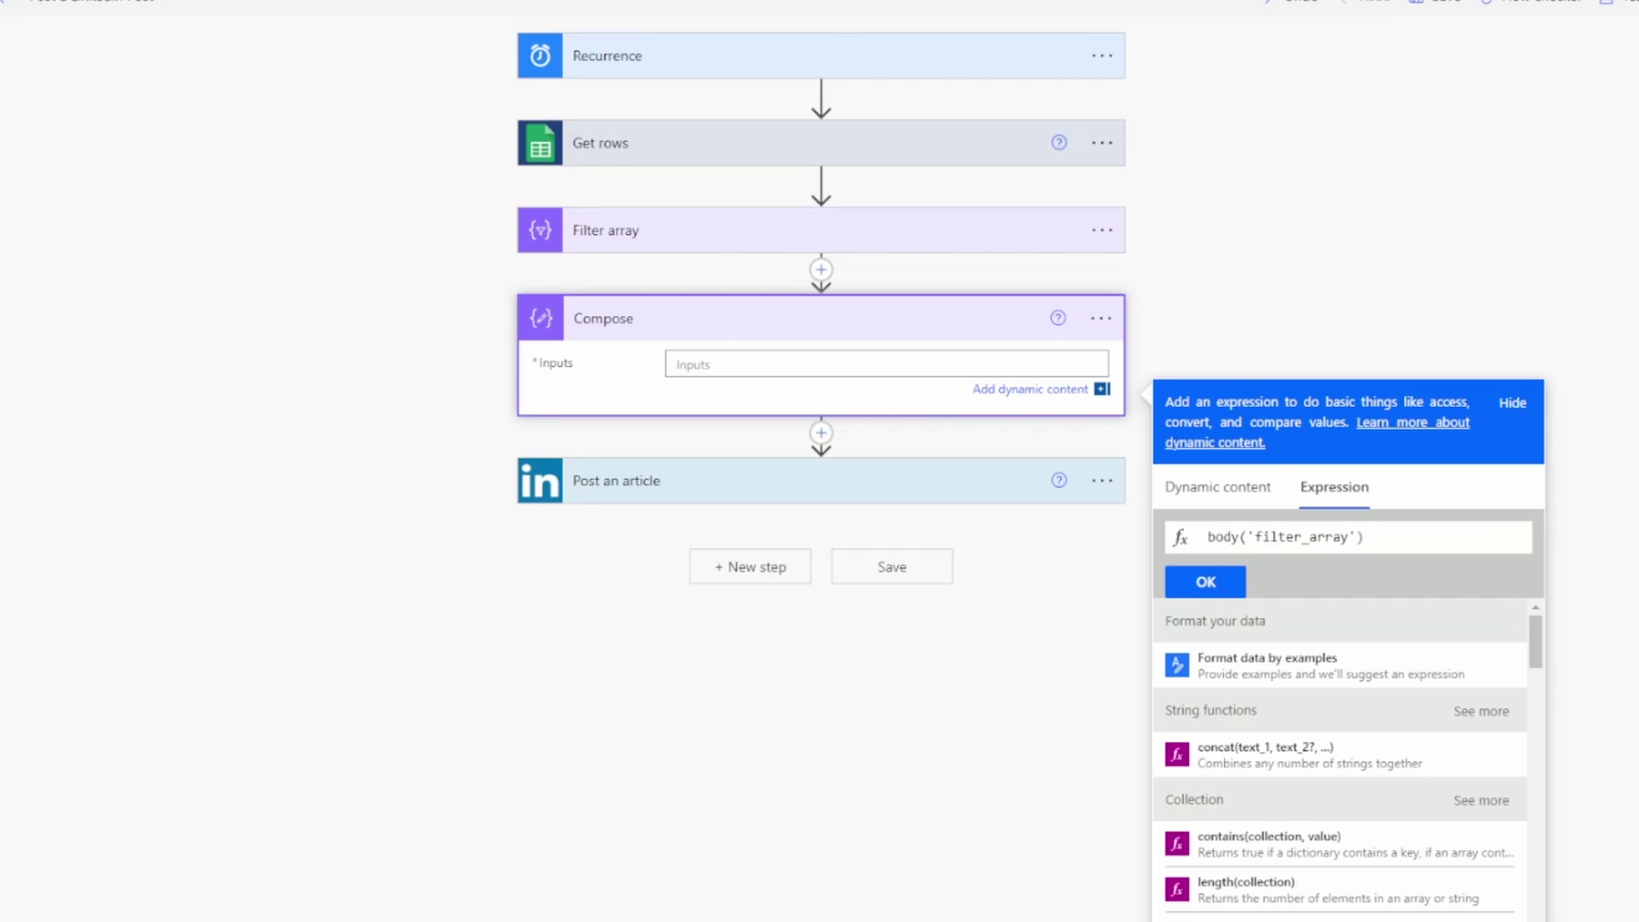
type("?[0")
type("['TweetText']")
left_click(1204, 582)
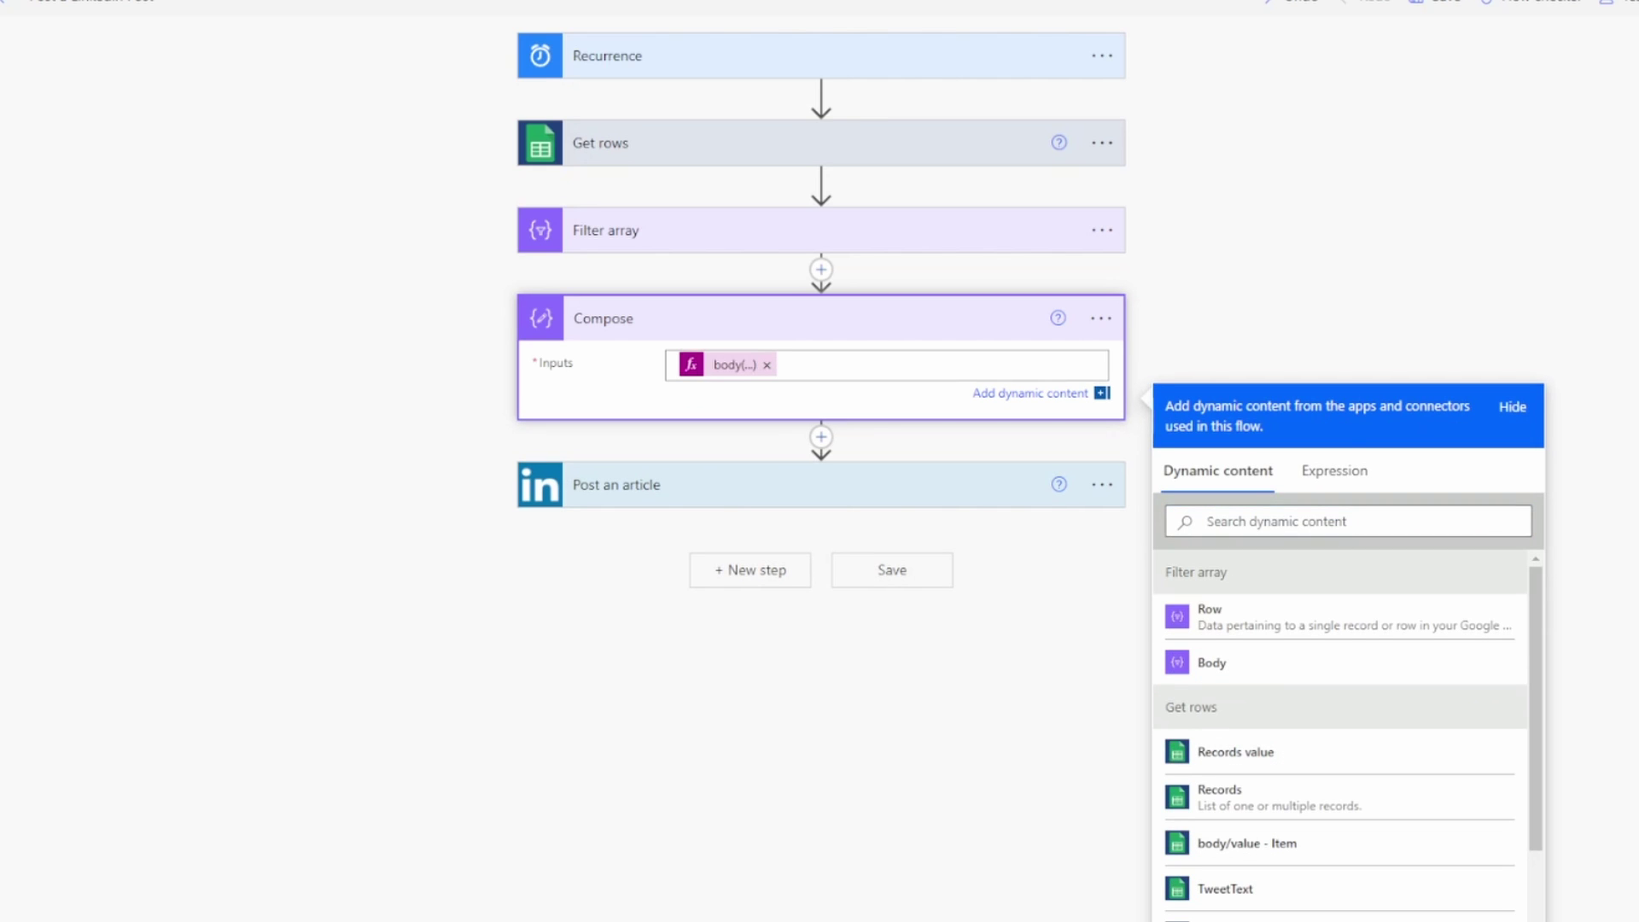
Step: Delete the Post an article action and save the flow
left_click(820, 480)
left_click(1093, 463)
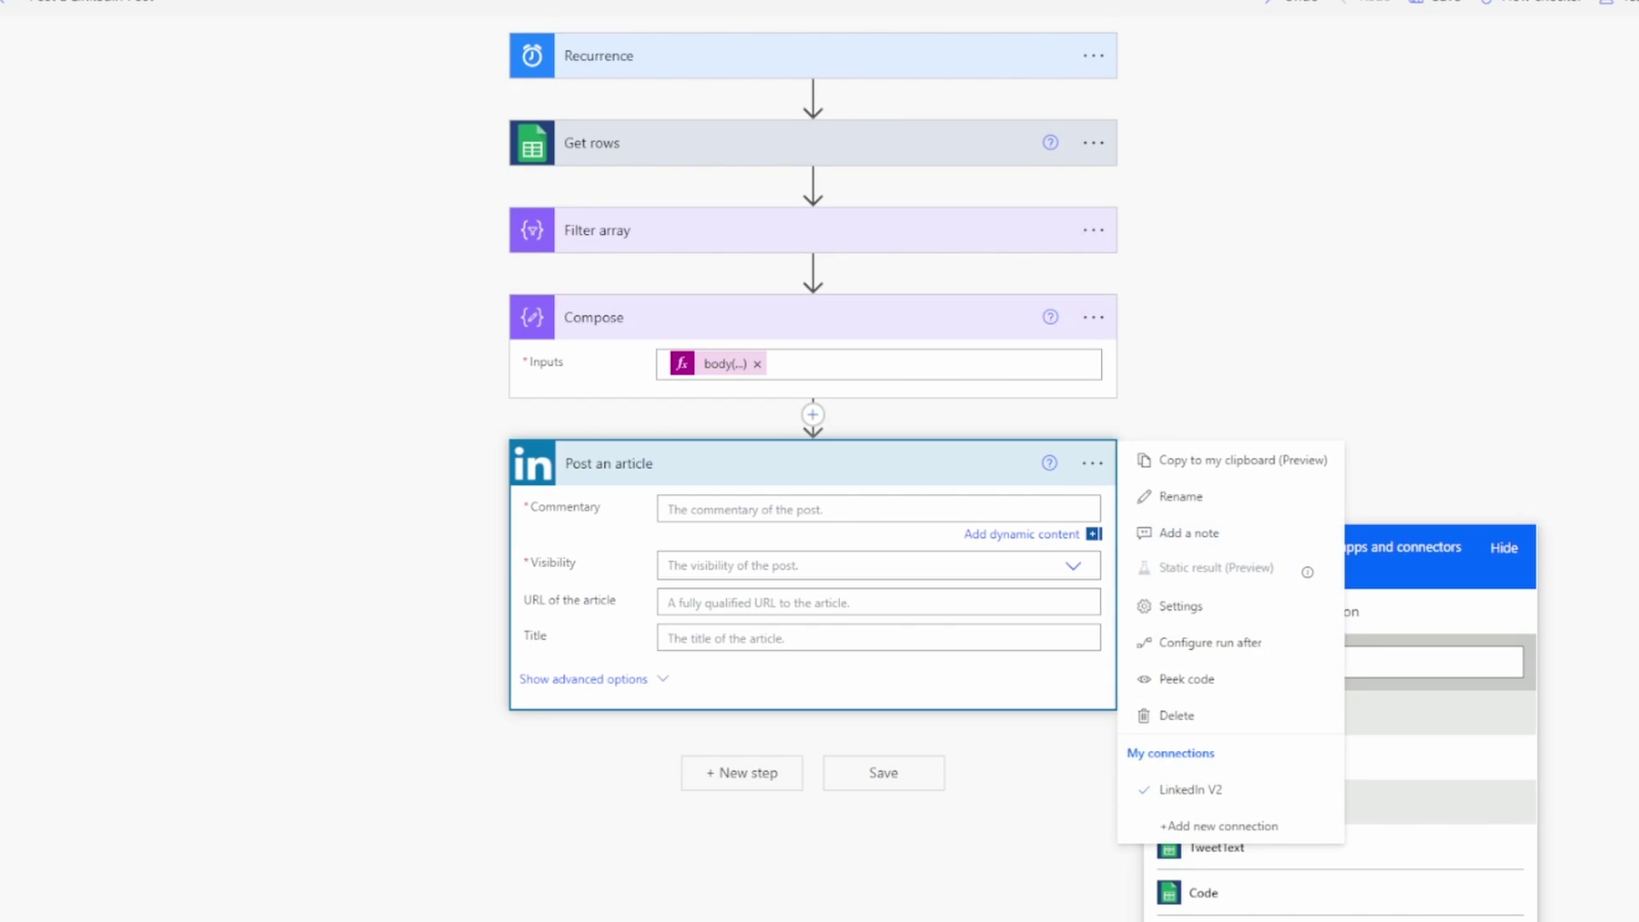
left_click(1163, 714)
left_click(719, 518)
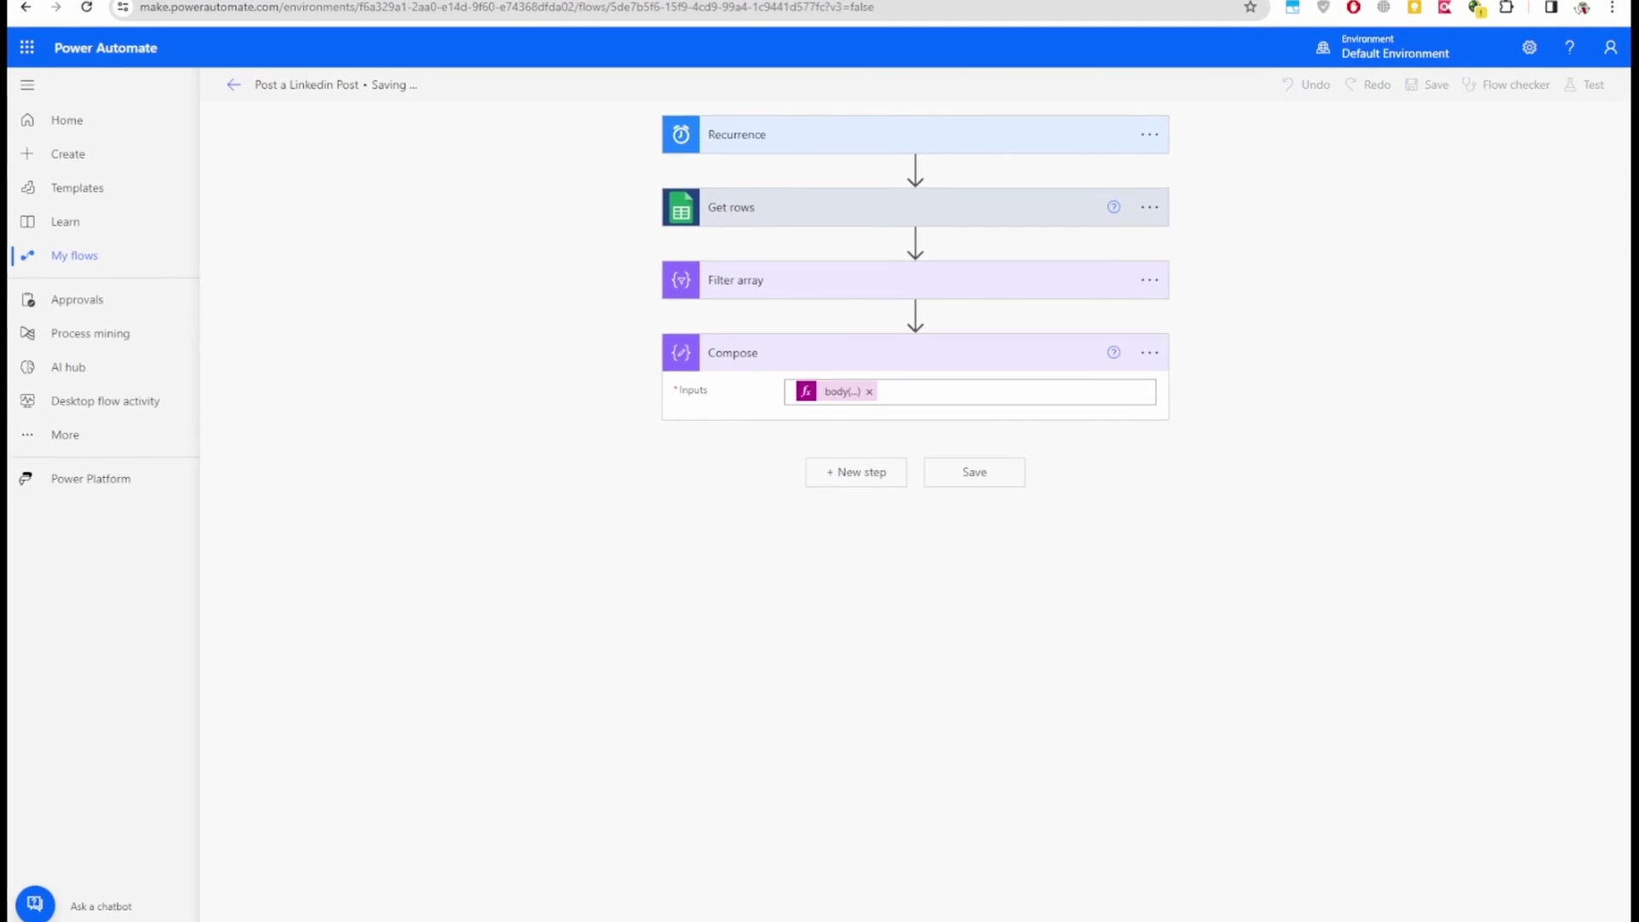
Step: Test the flow automatically and check the Compose action in the run results
left_click(1570, 85)
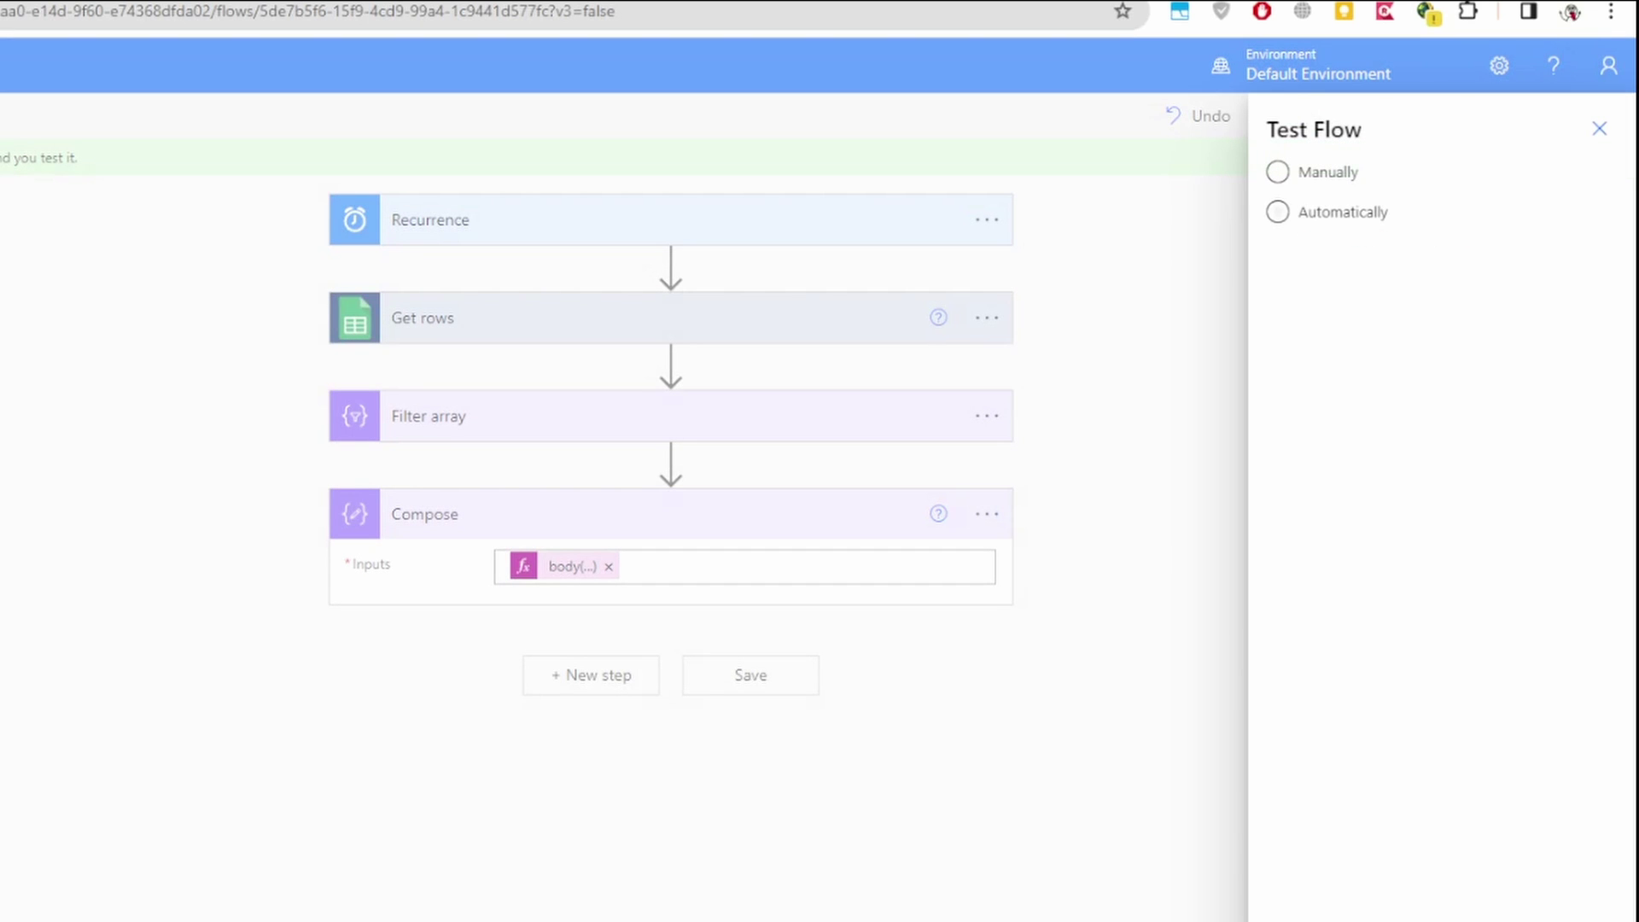
left_click(1277, 212)
left_click(1599, 128)
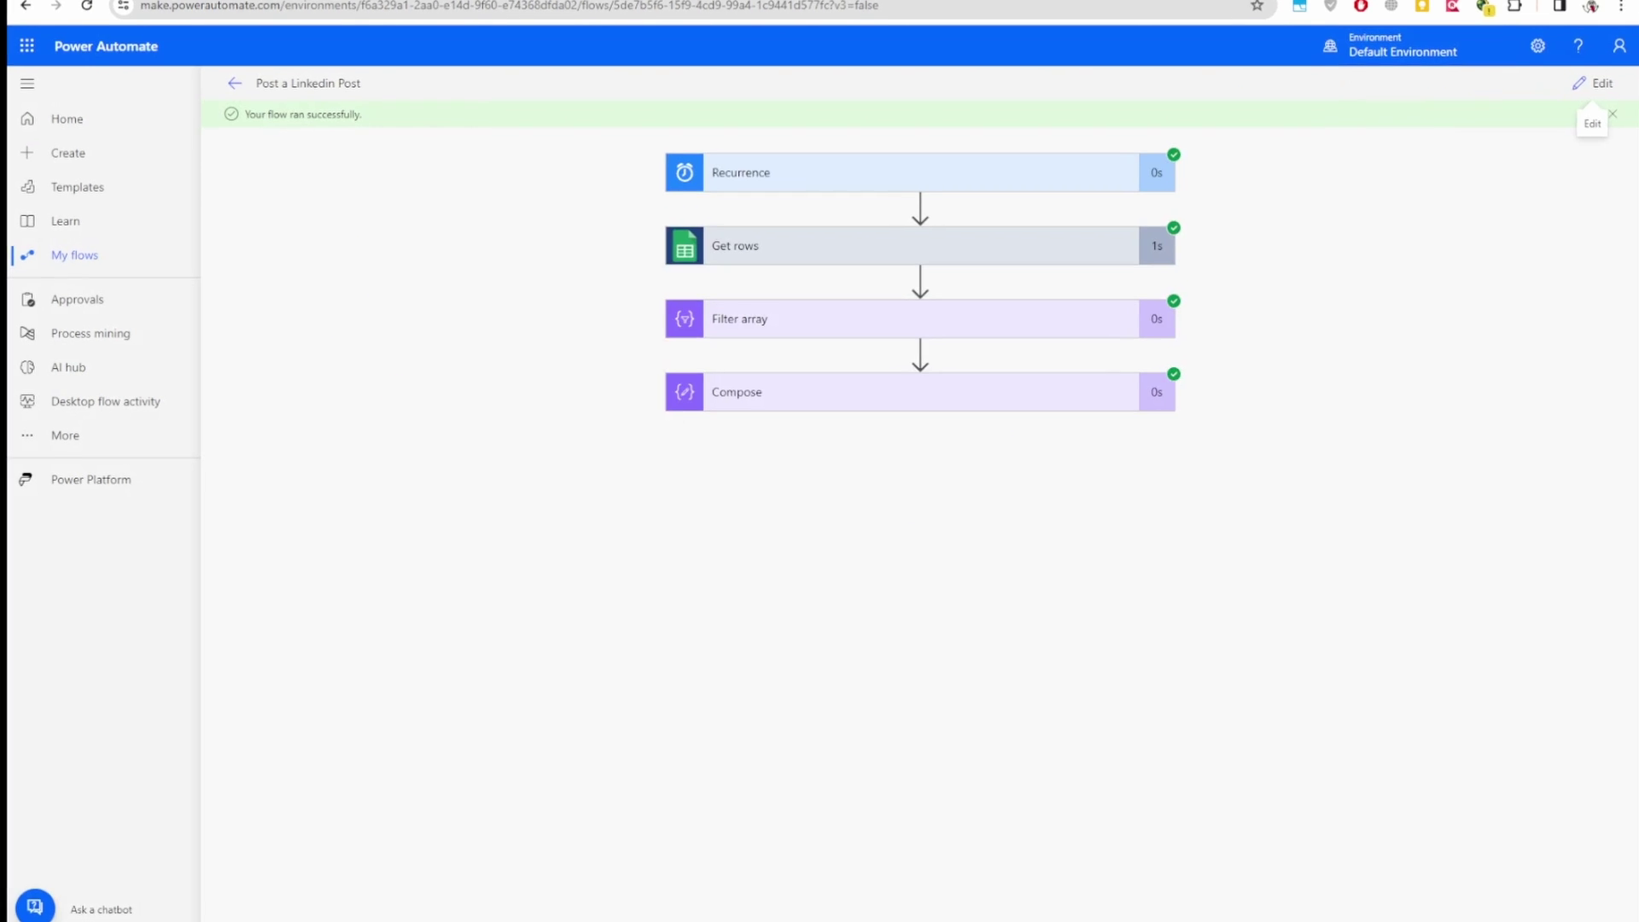
left_click(1057, 397)
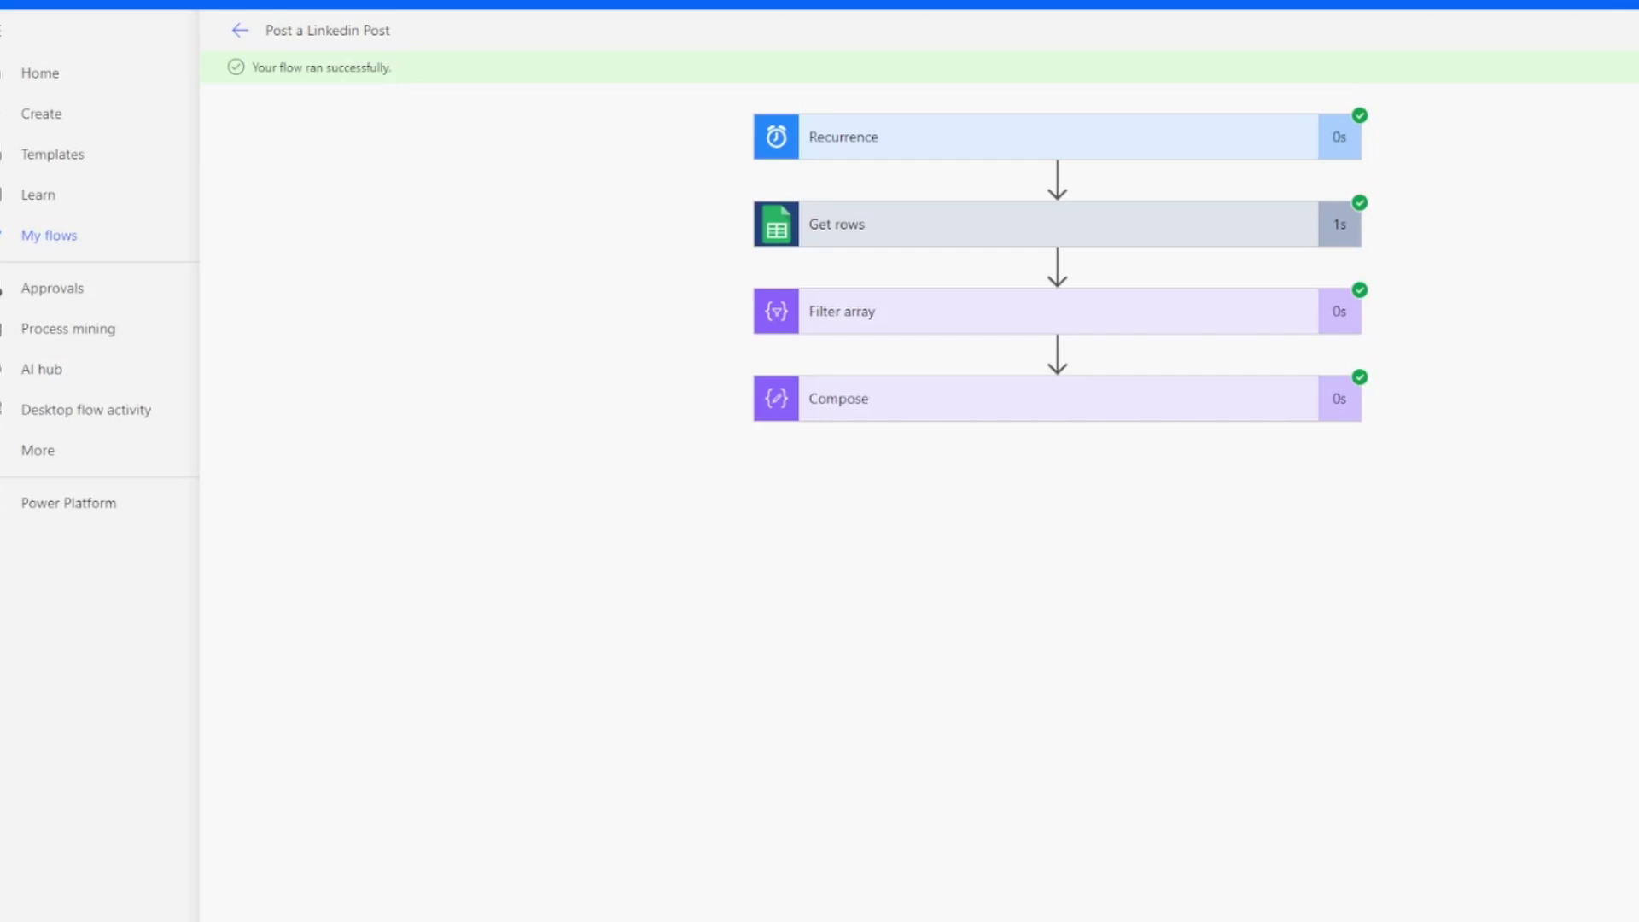
Step: Return to editing the flow and copy the TweetText expression from the Compose action's Inputs
key("alt+Left")
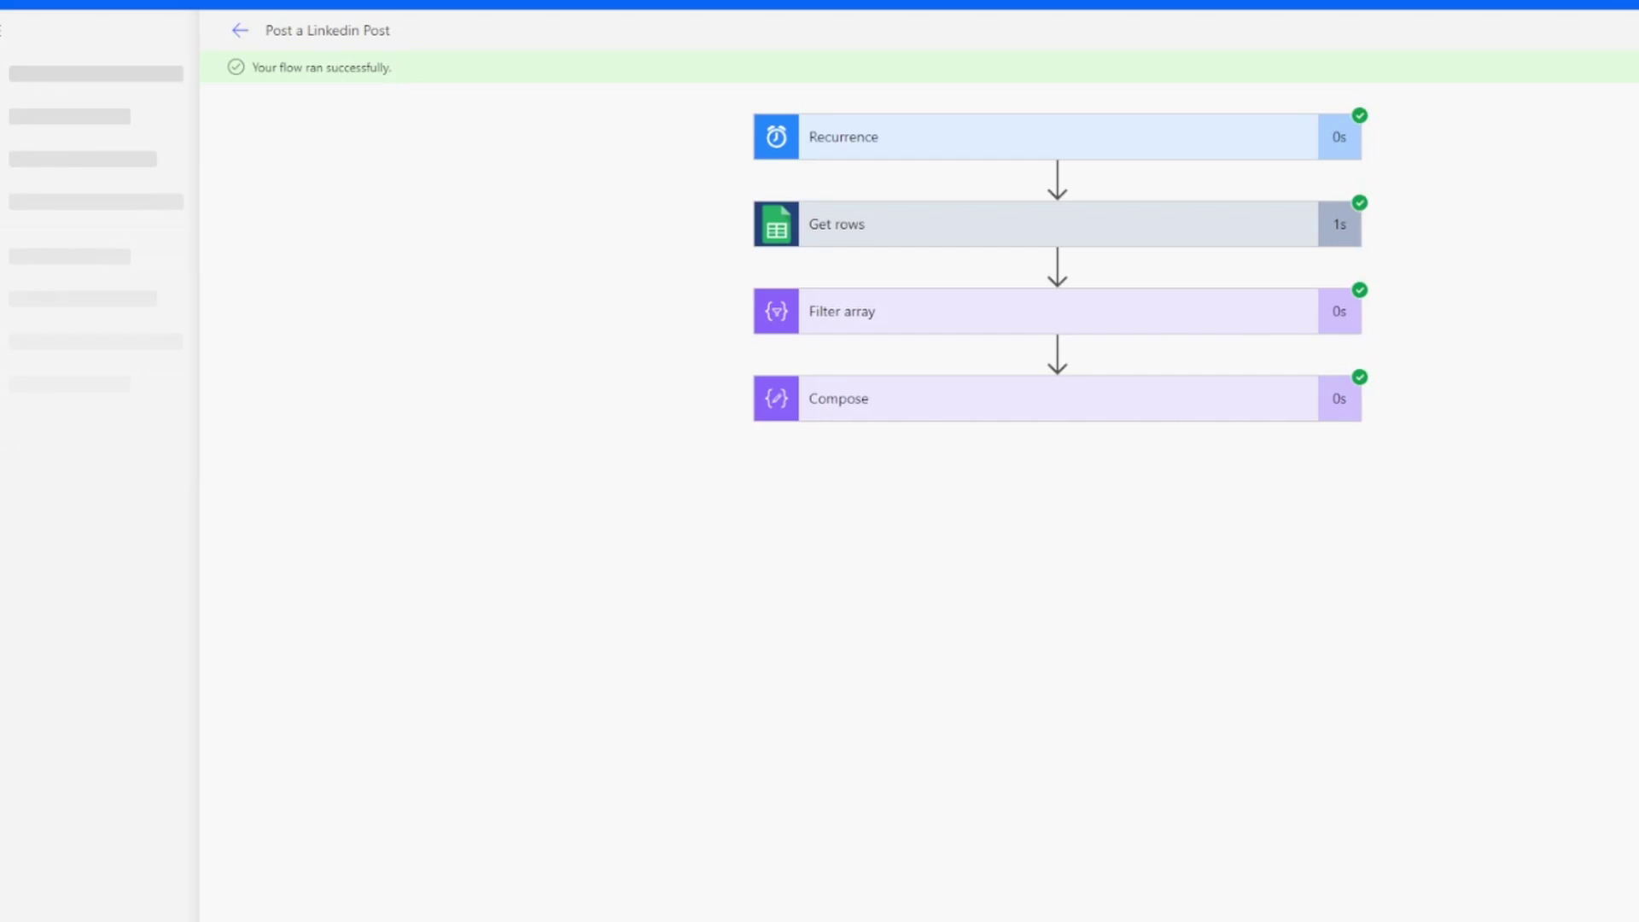
left_click(264, 33)
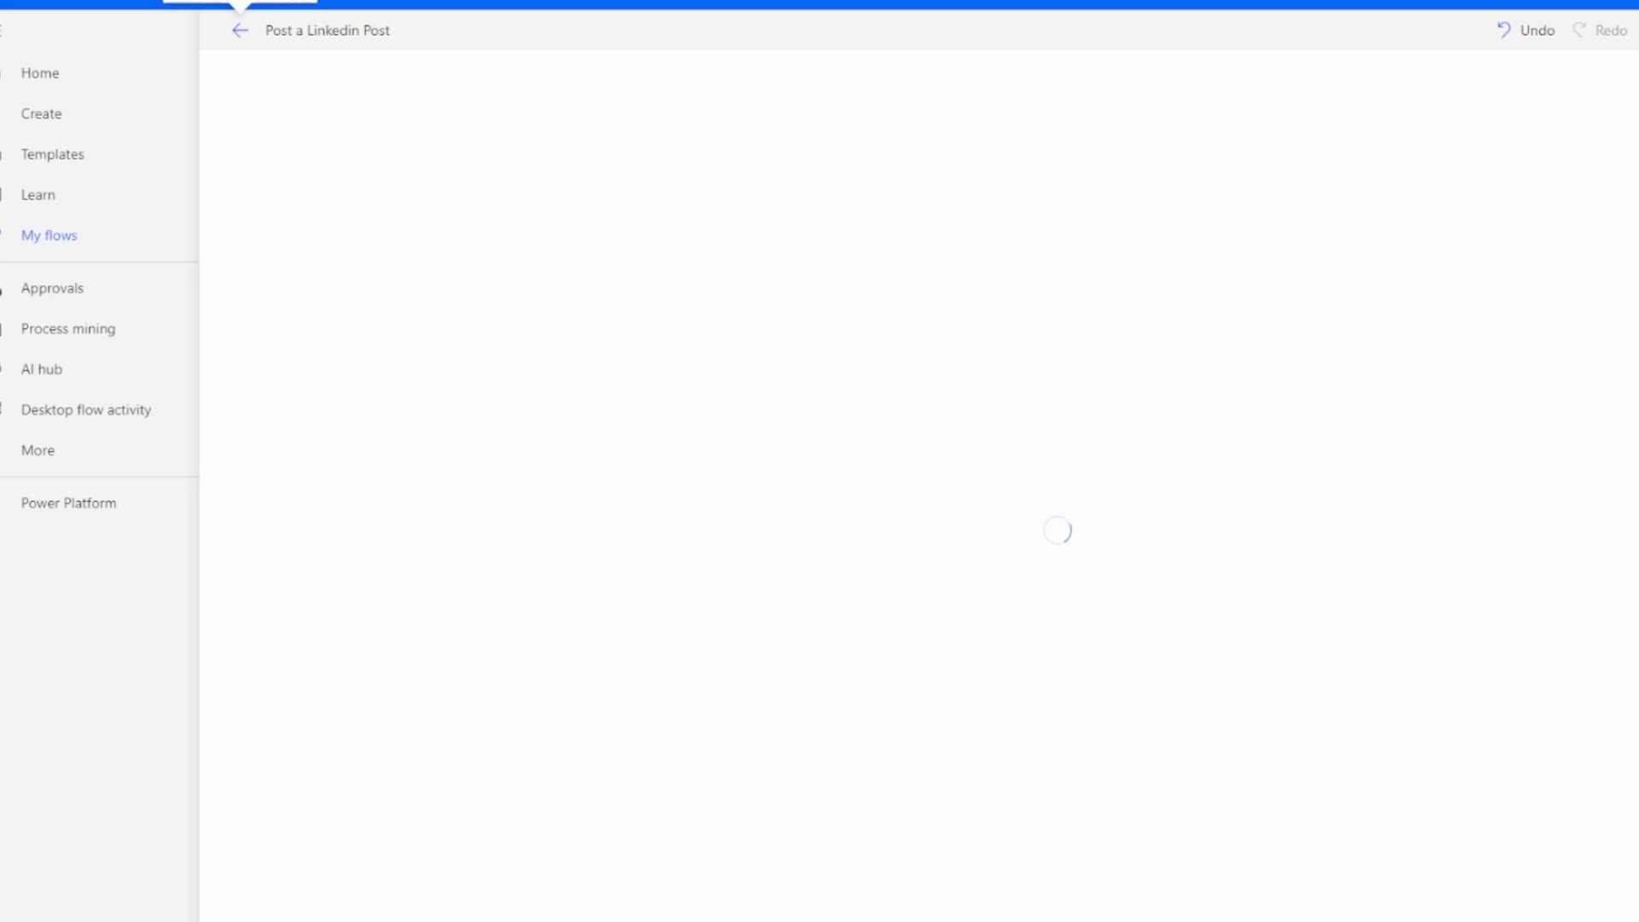
left_click(1337, 352)
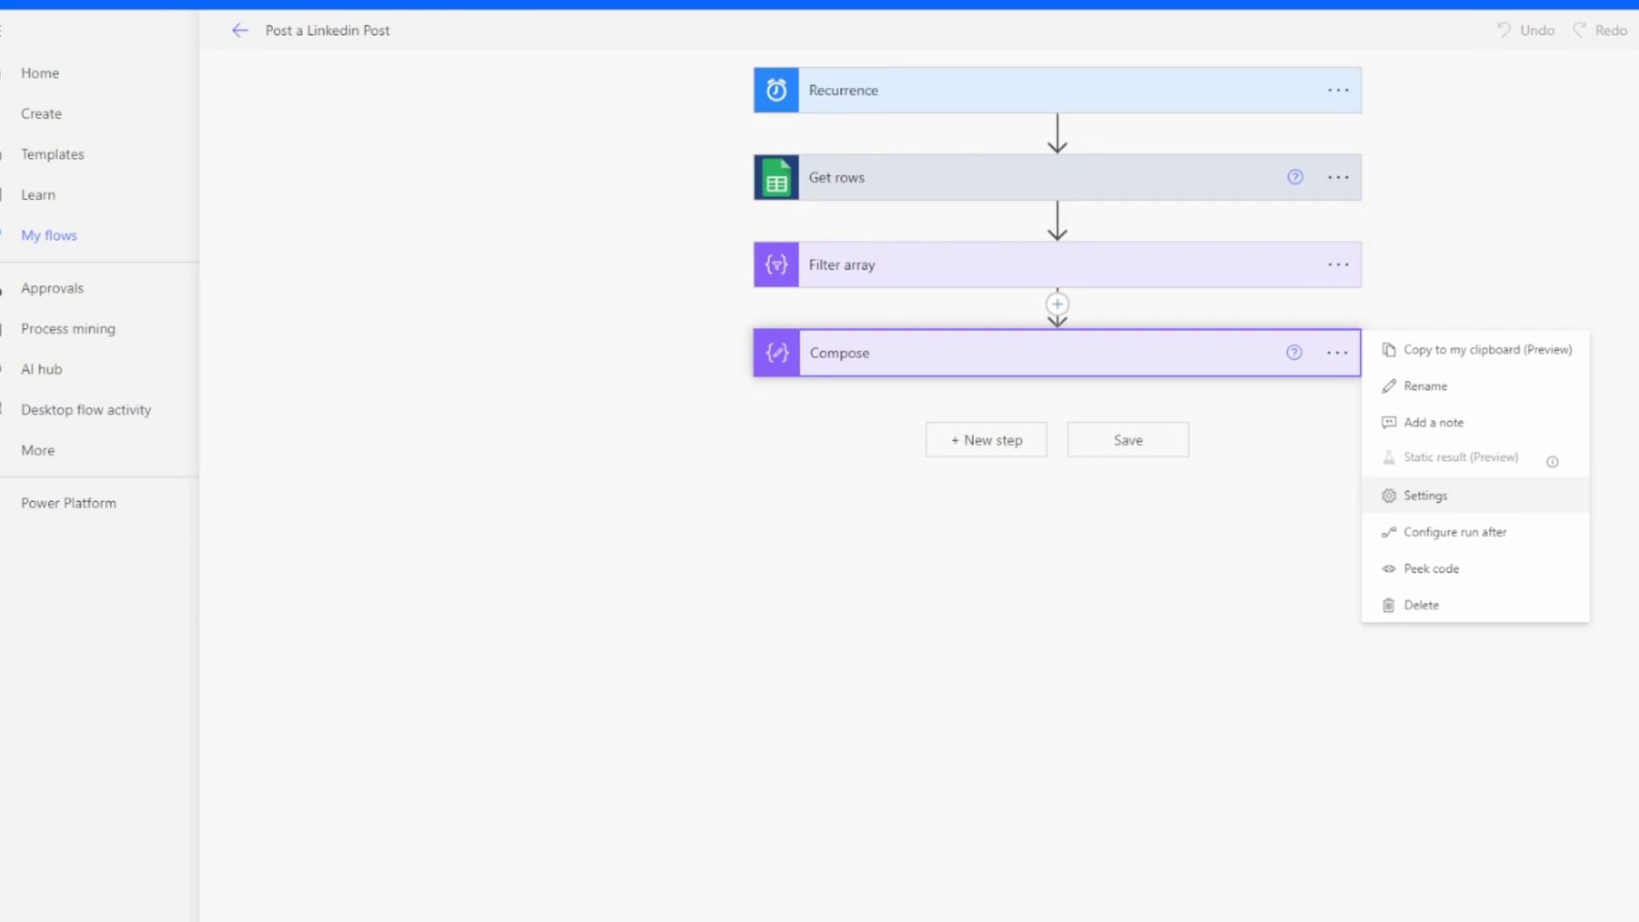
left_click(1416, 603)
left_click(1046, 553)
left_click(1056, 352)
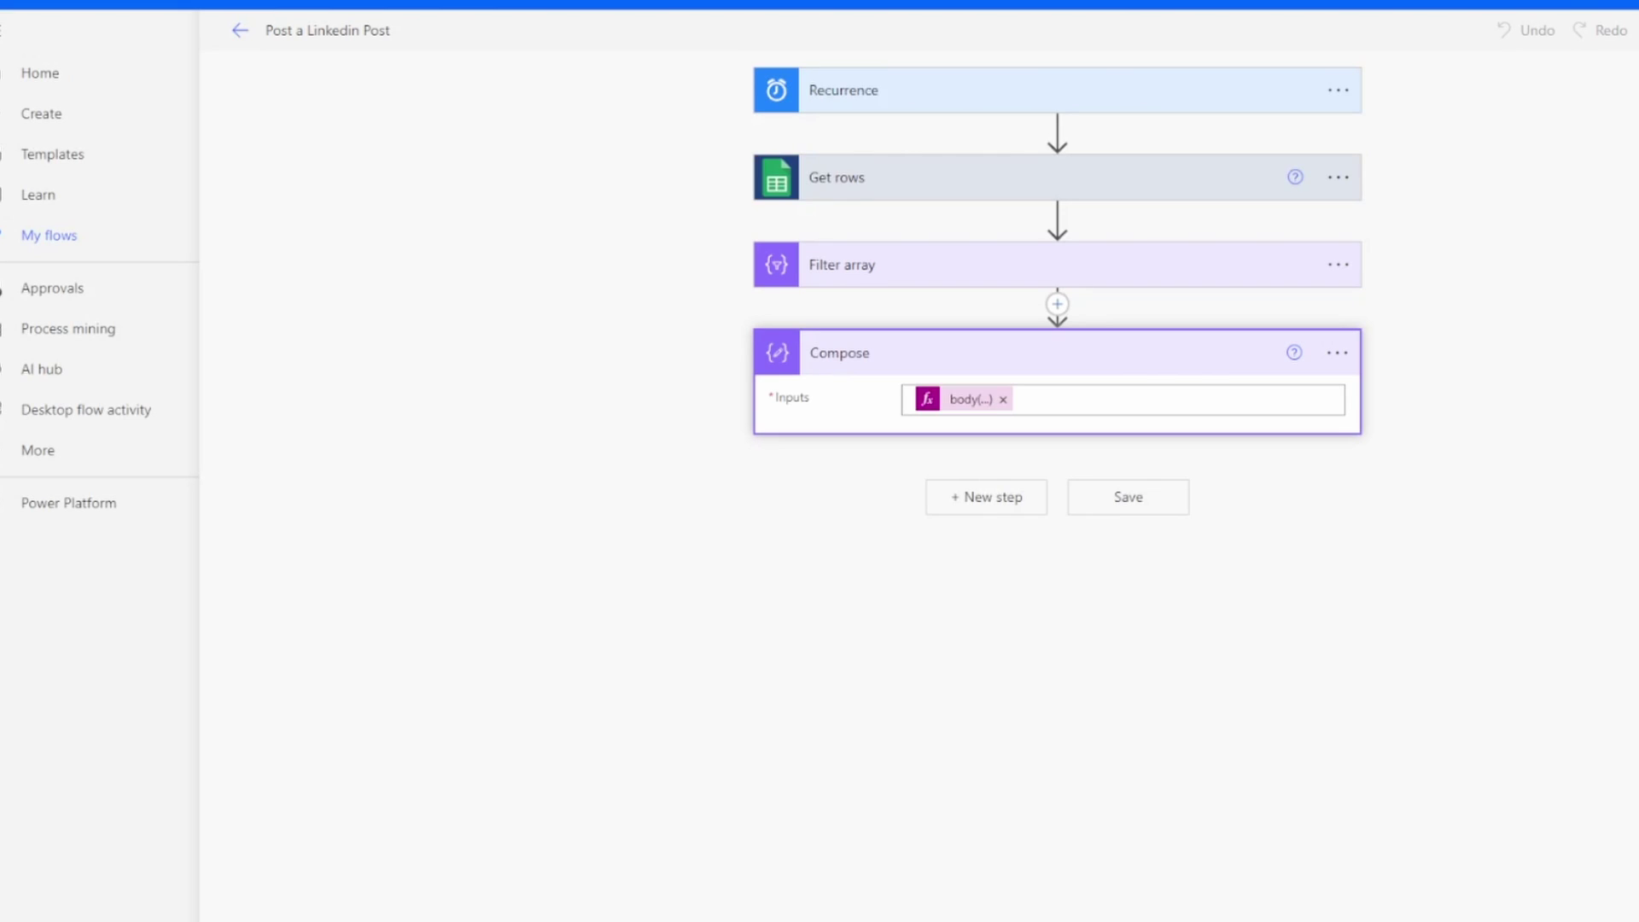
left_click(970, 399)
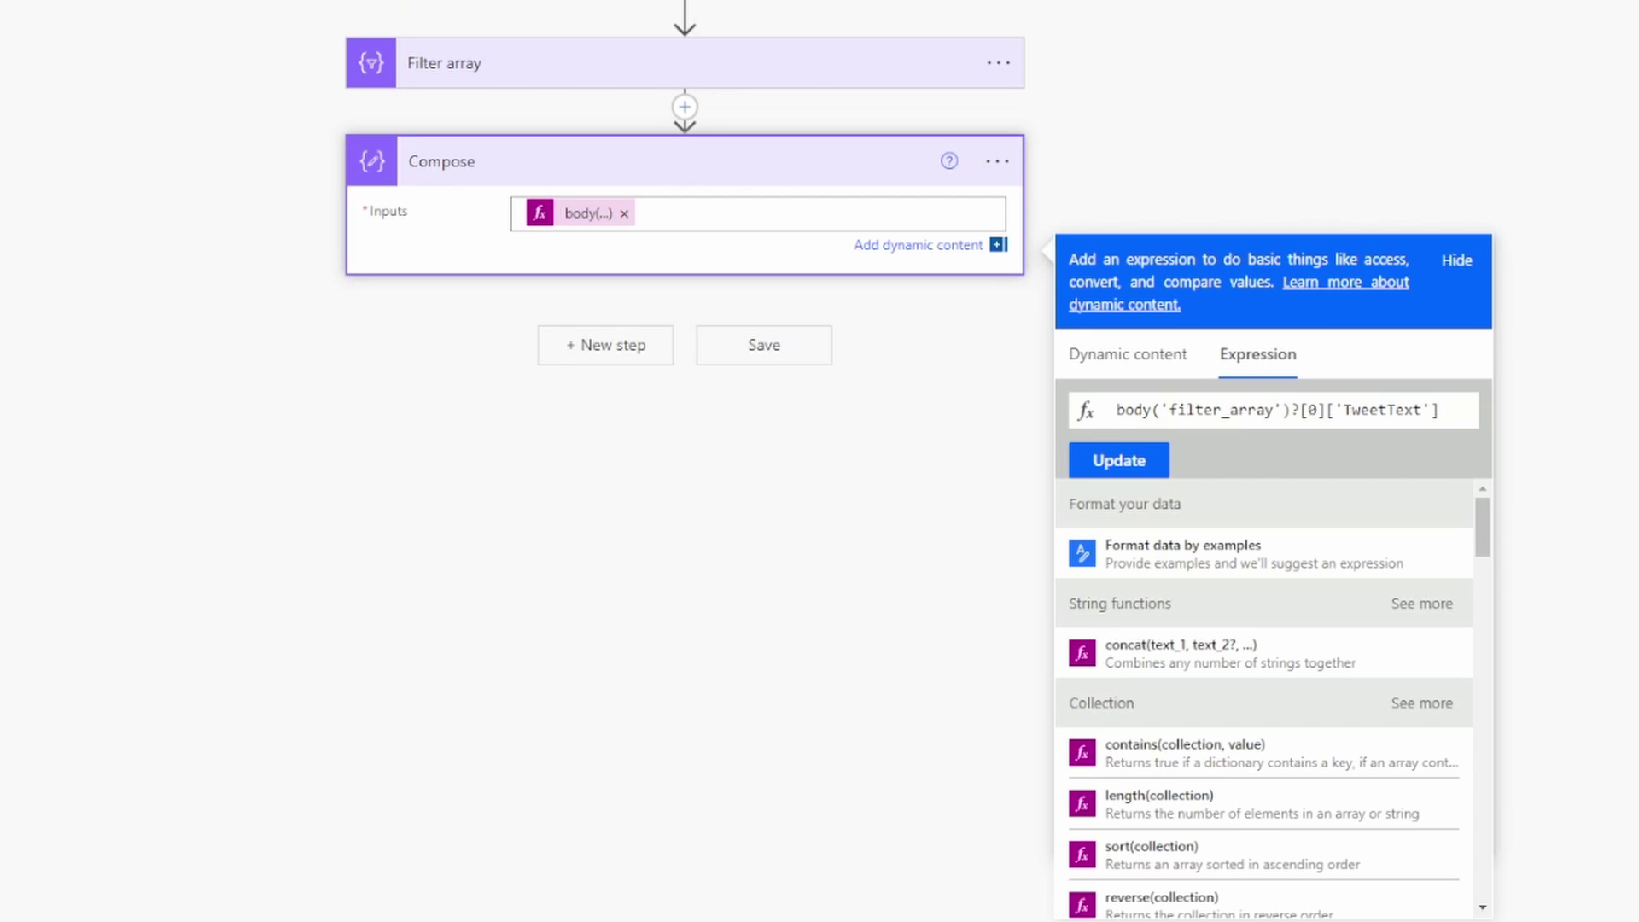
left_click_drag(1413, 409, 1116, 410)
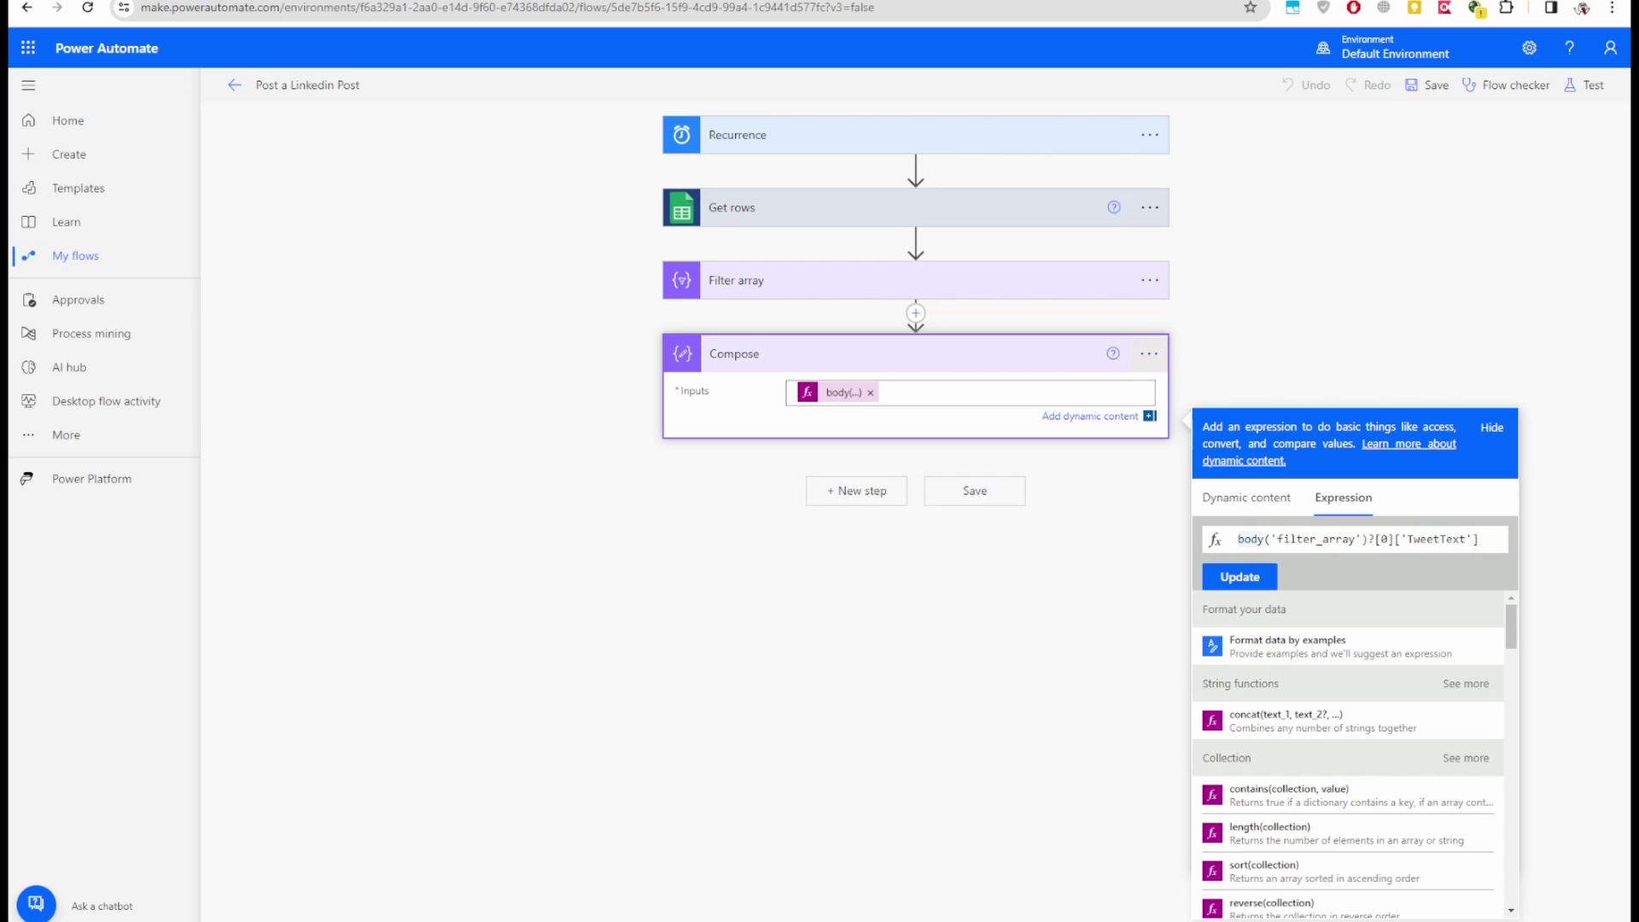
Step: Delete the Compose action and add LinkedIn's Post an article action after Filter array
left_click(997, 161)
left_click(1084, 445)
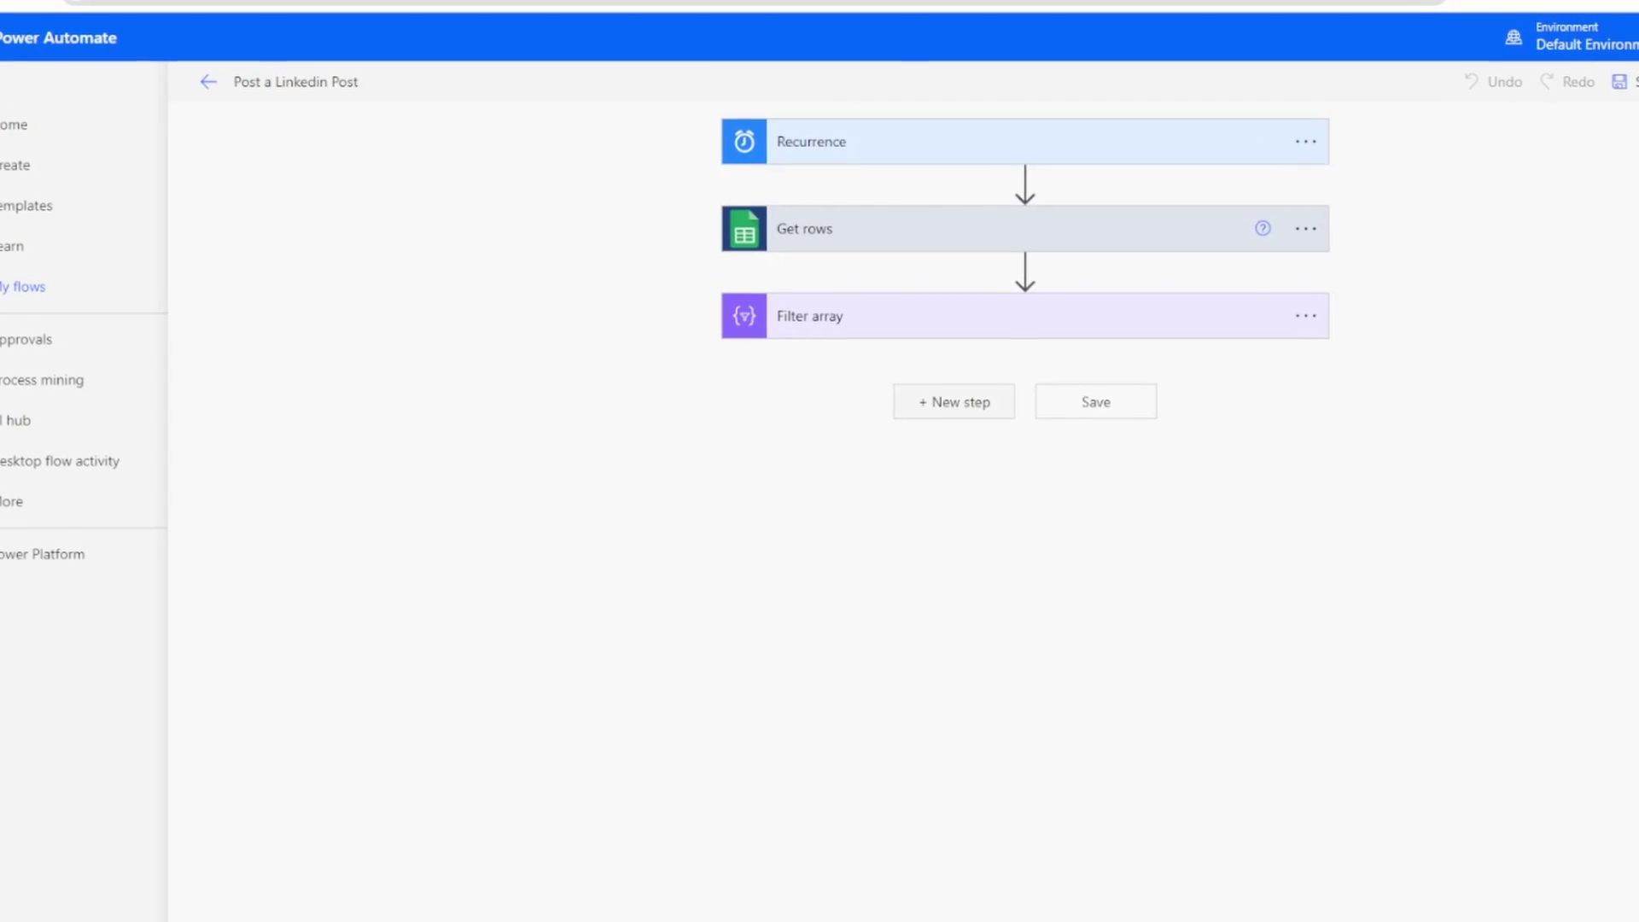
left_click(954, 401)
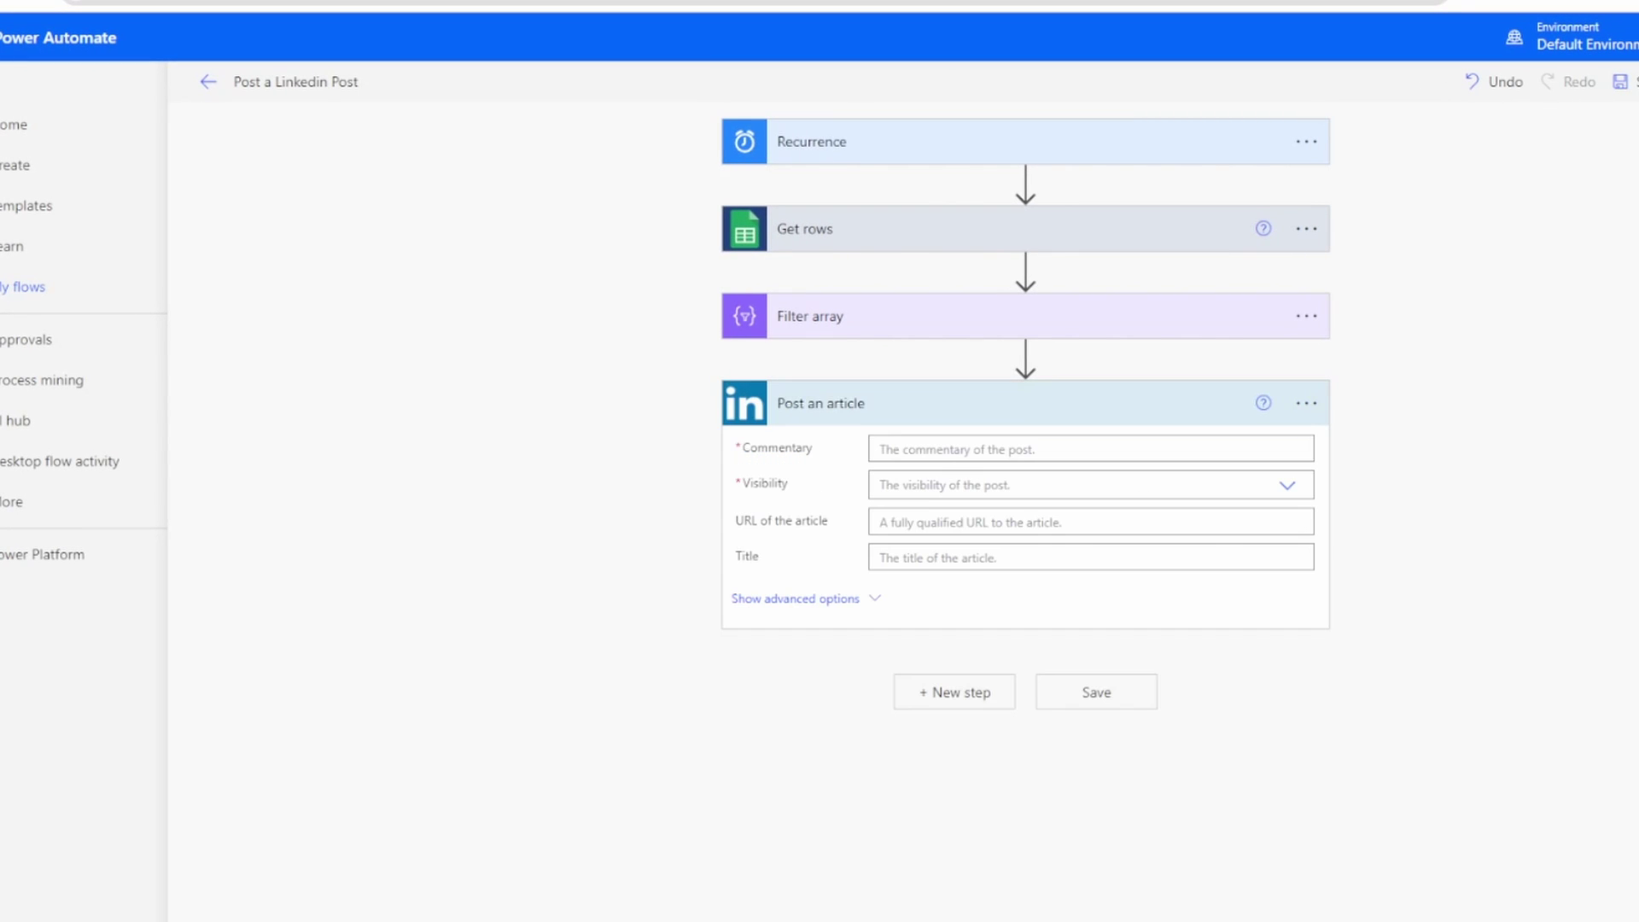
Step: Enter body('filter_array')?[0]['TweetText'] as plain text in the Commentary of the Post an article action
left_click(881, 448)
type("body('filter_array')?[0]['TweetText")
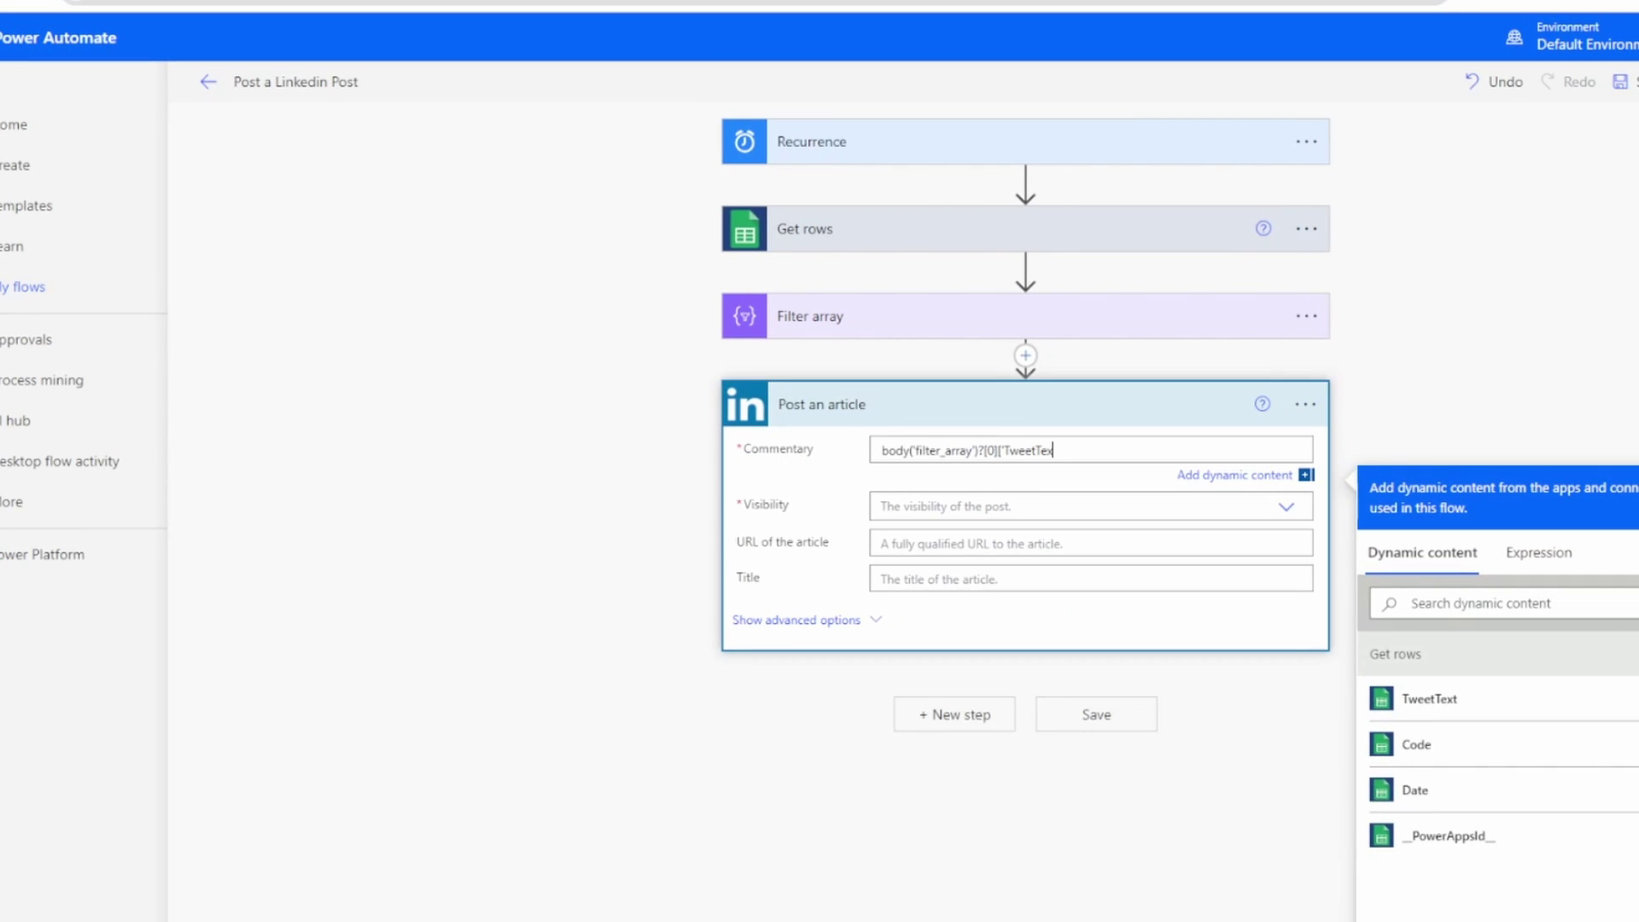
type("']")
left_click(883, 505)
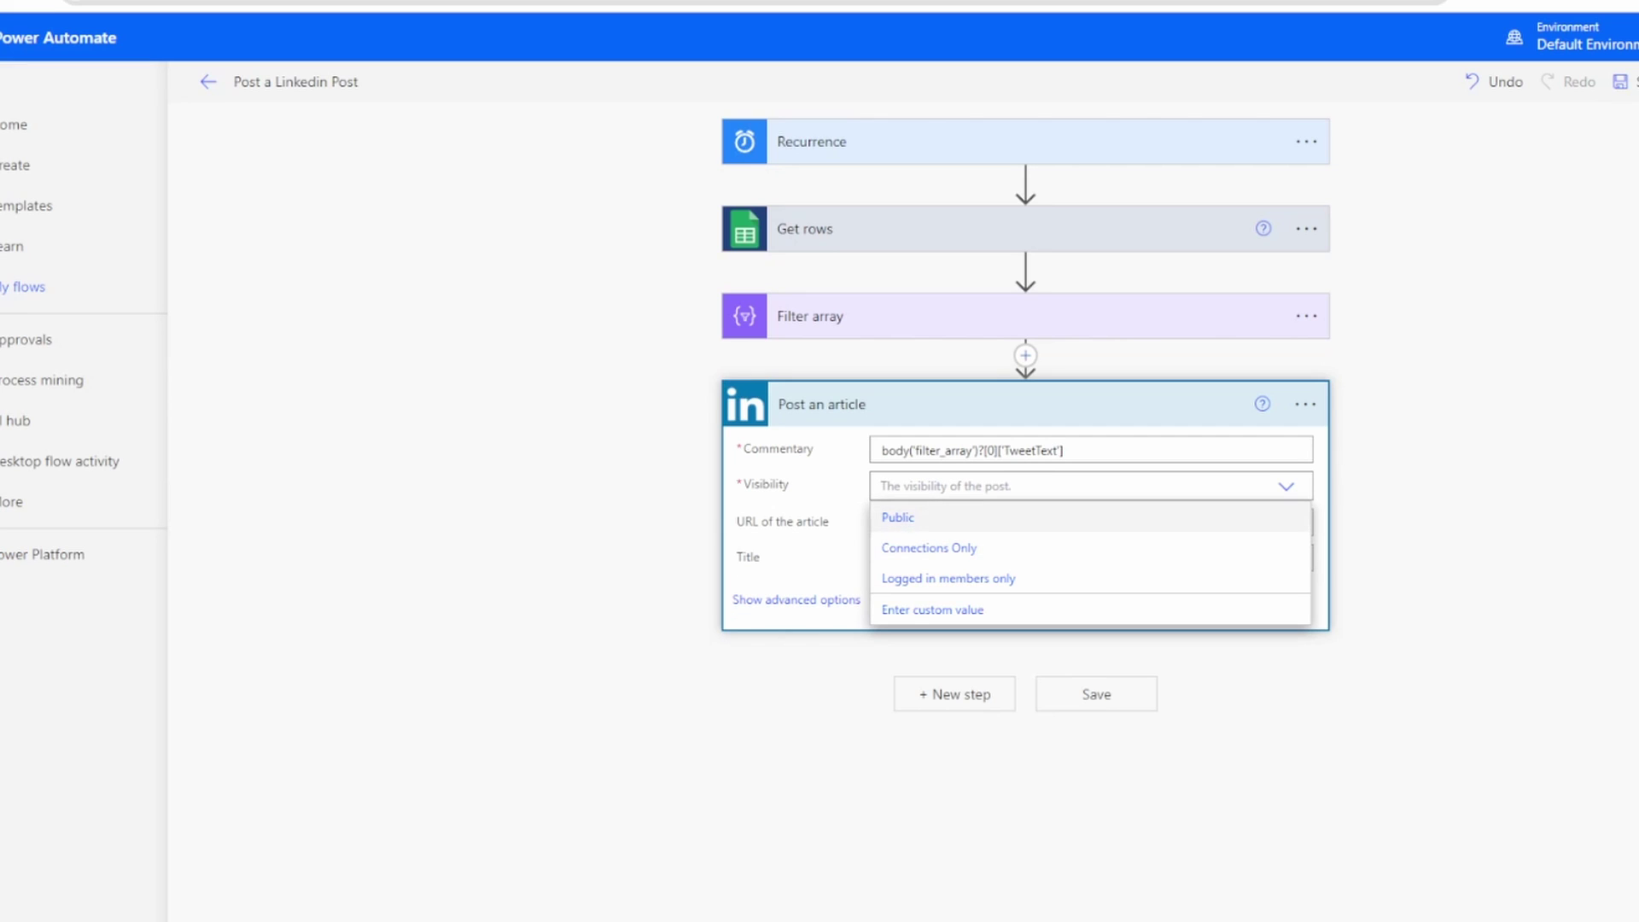
left_click(887, 517)
left_click(883, 522)
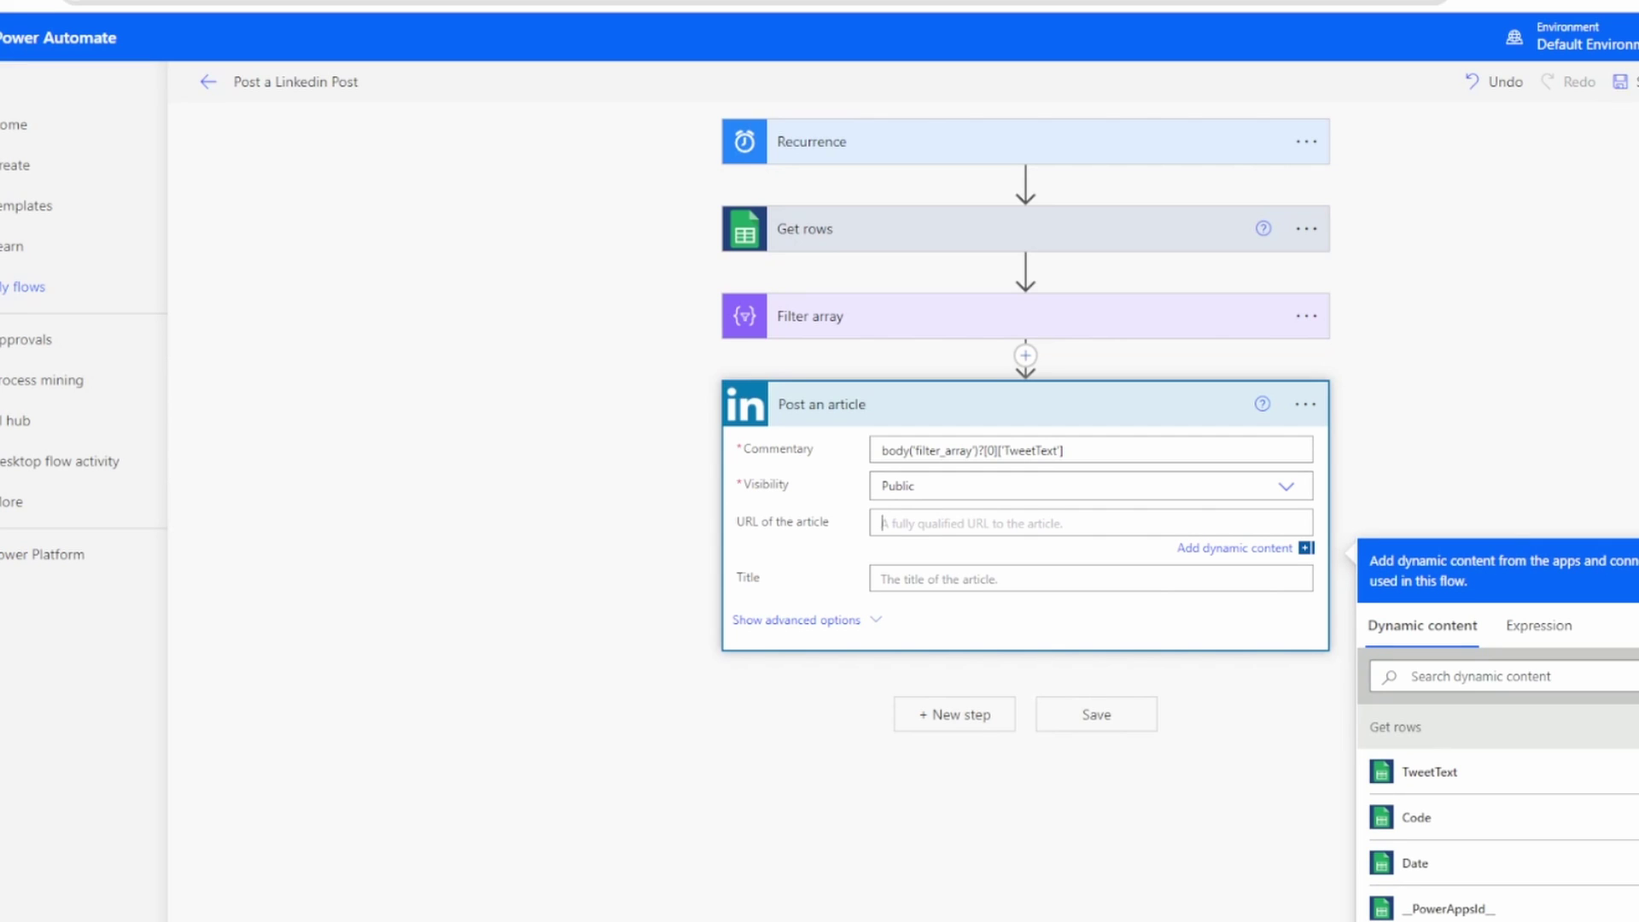
type("https://www.youtube.com/@TheDataCorner")
key("Tab")
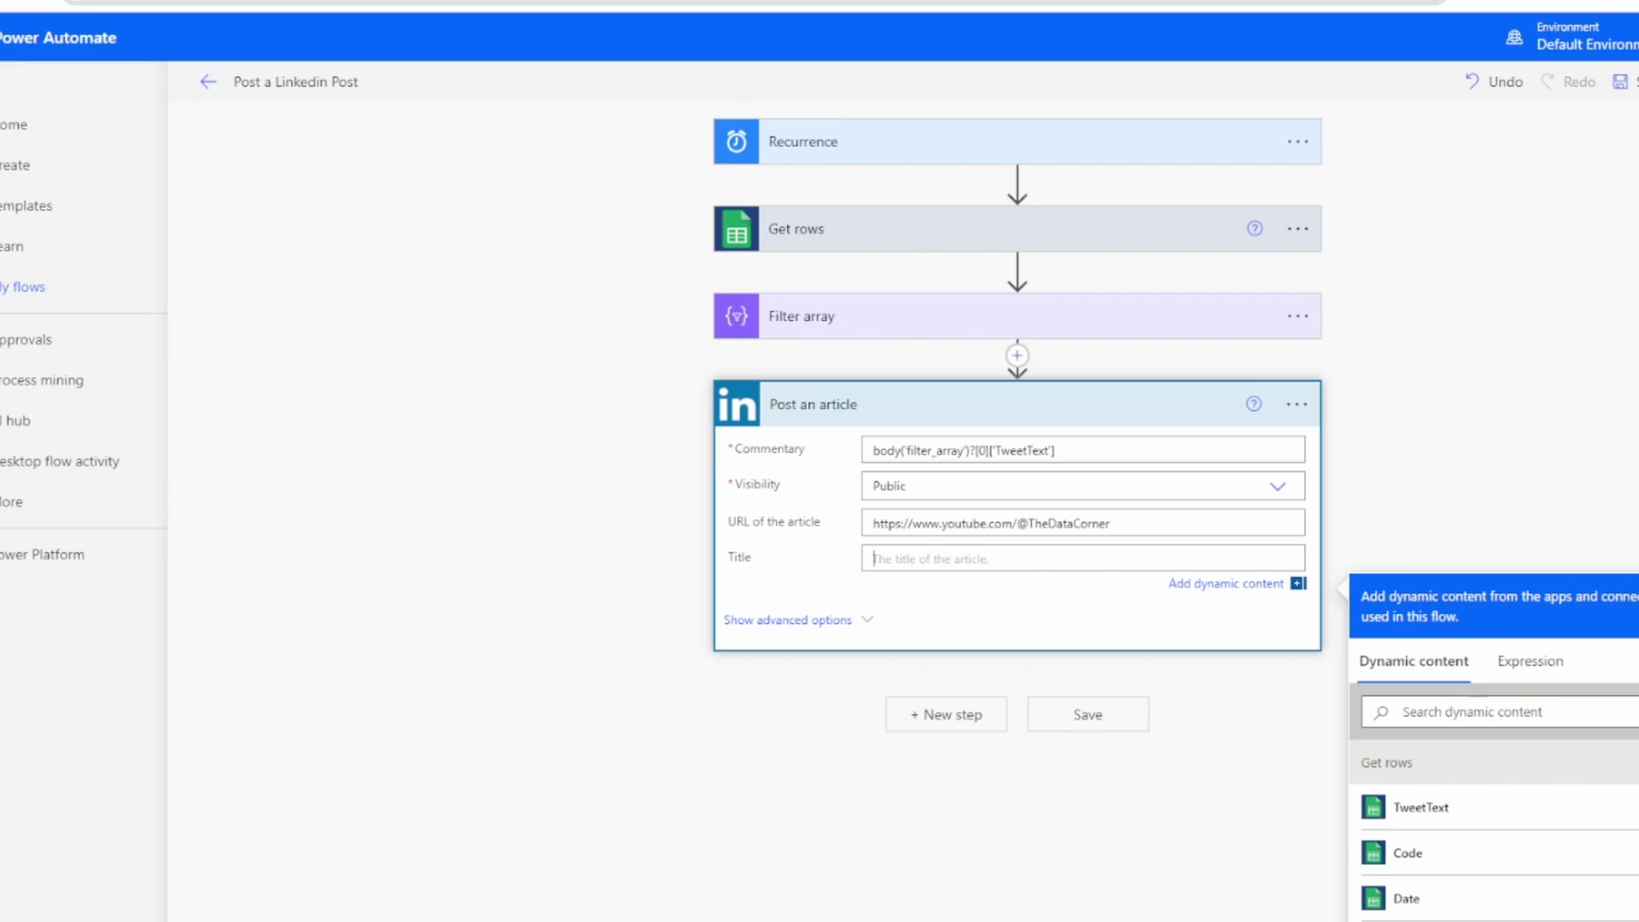
type("Channel Link")
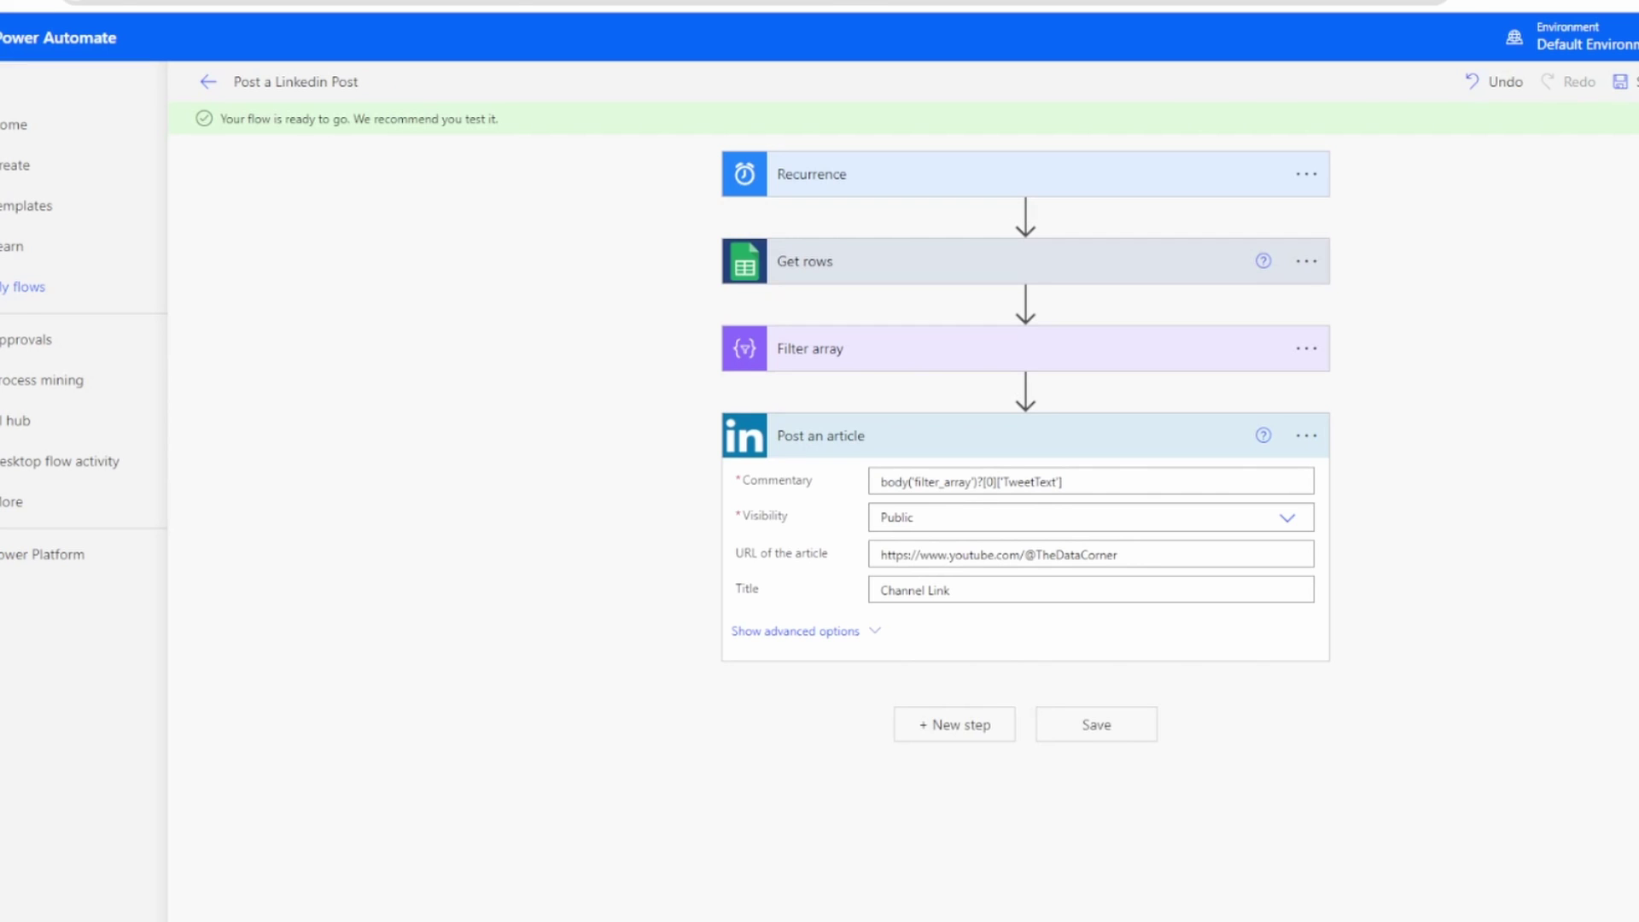
Step: Test the flow automatically with the most recently used successful trigger
left_click(1580, 114)
left_click(1278, 211)
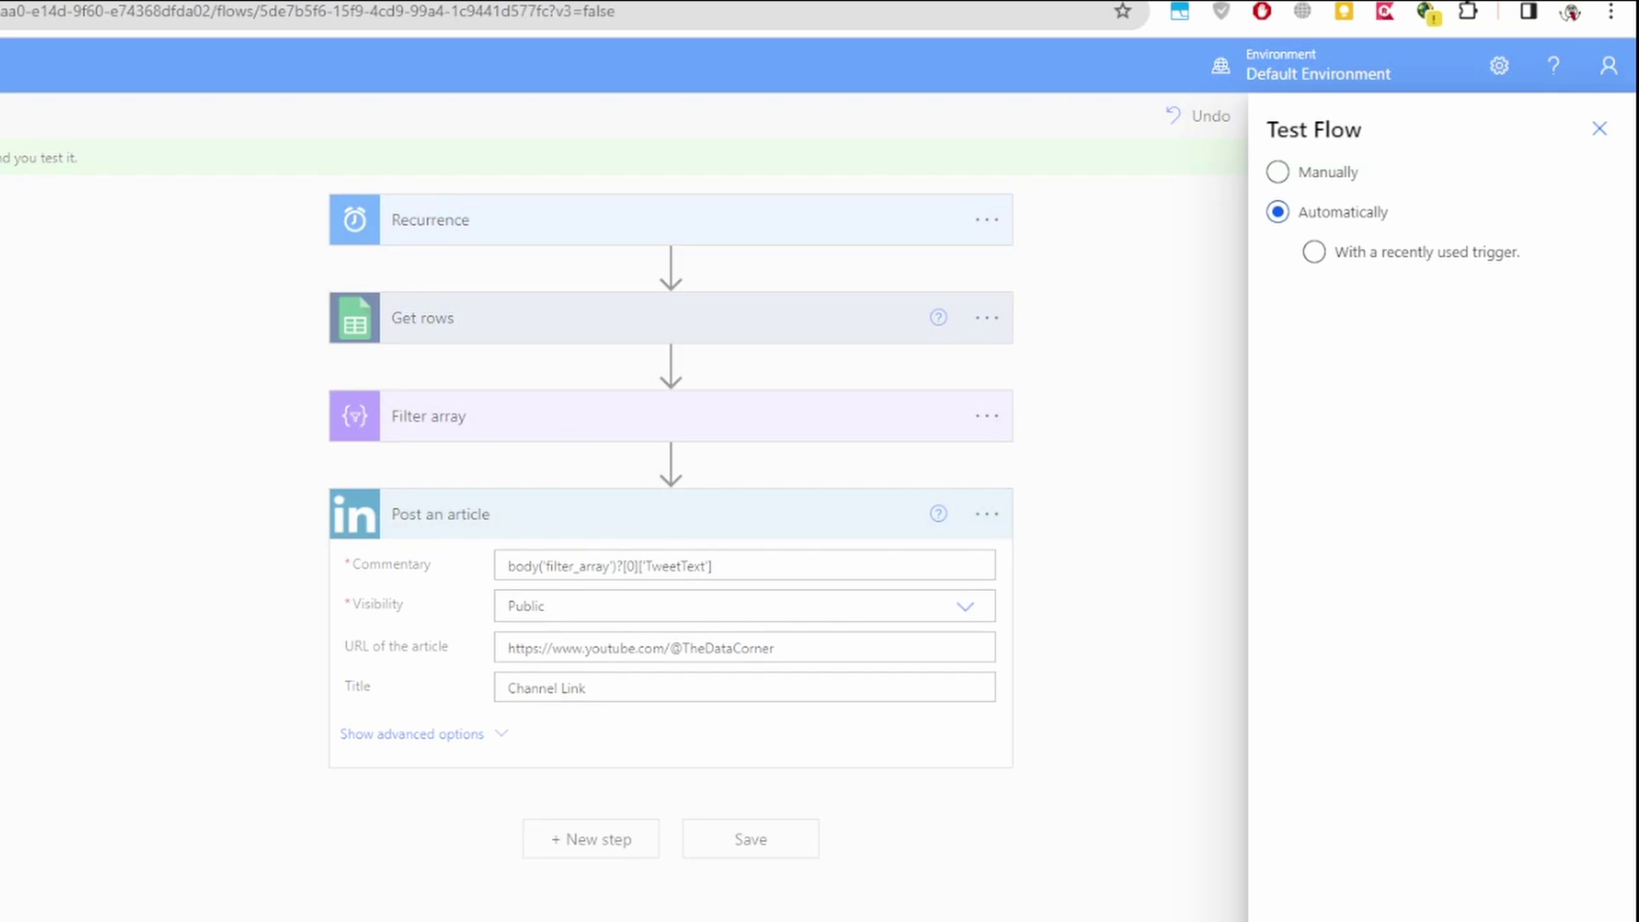
left_click(1314, 252)
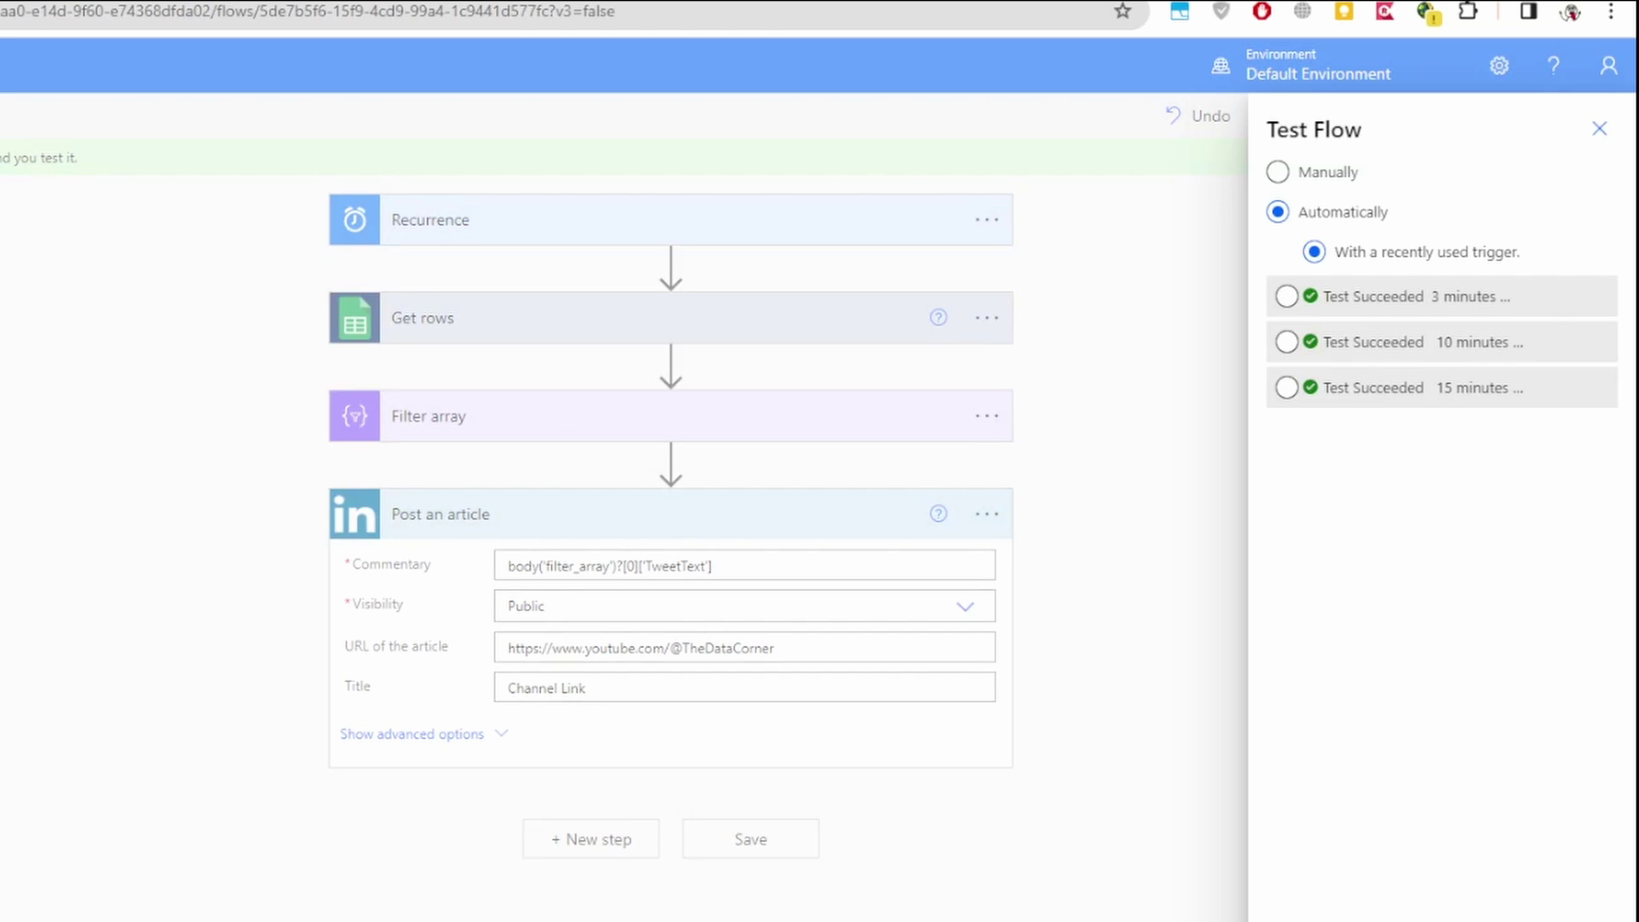
left_click(1287, 296)
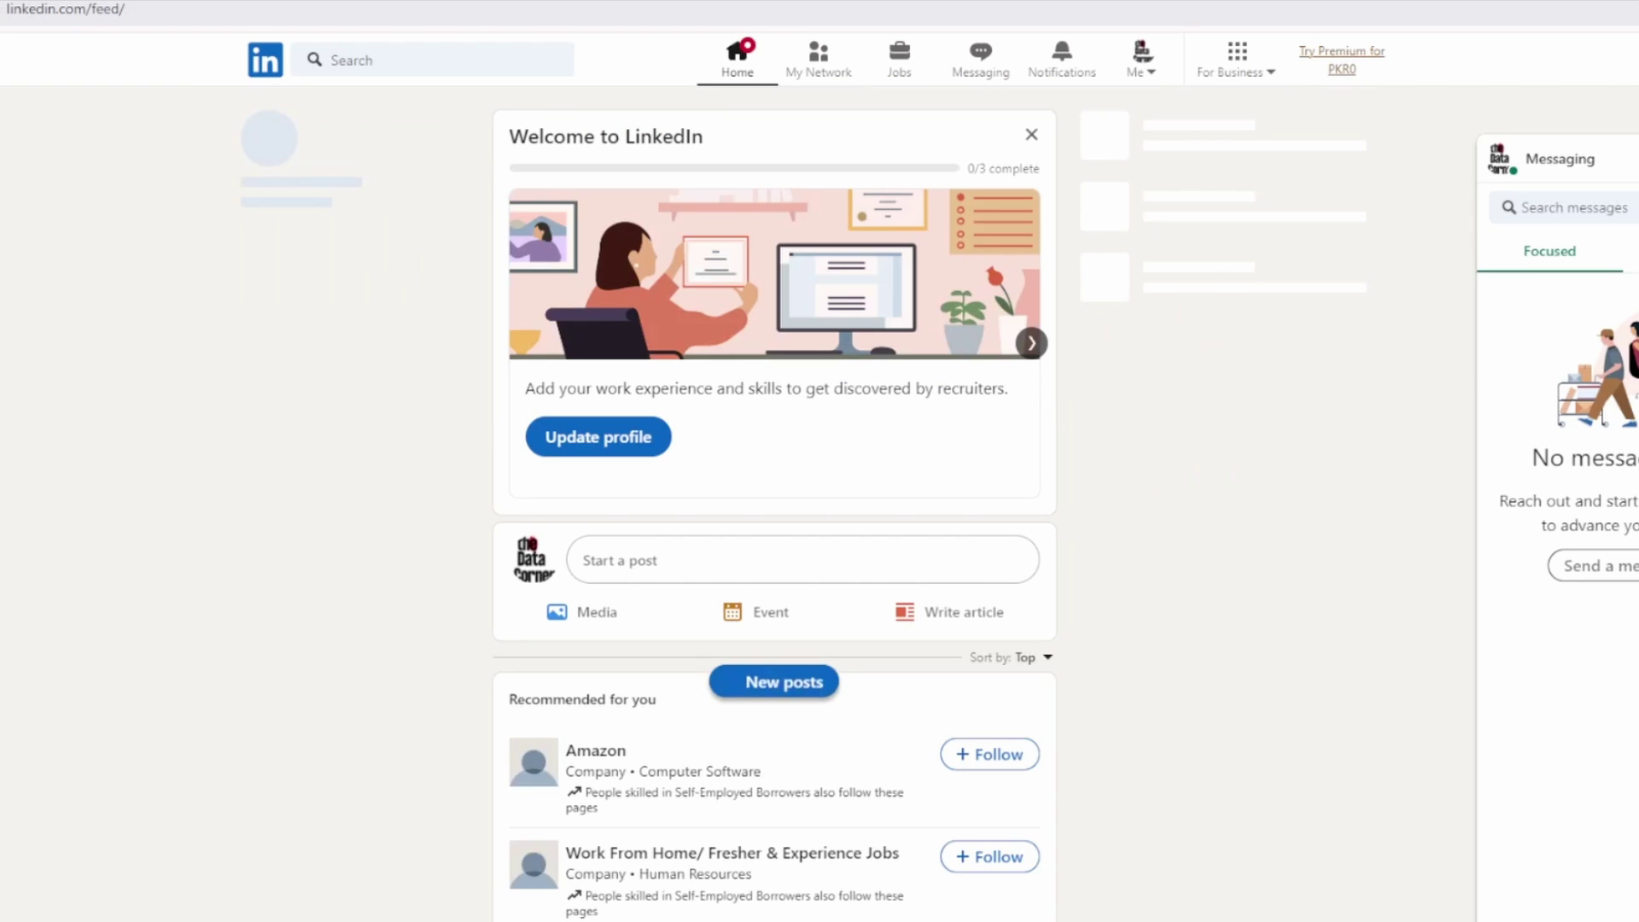
Step: Switch to LinkedIn, open the account's own profile and examine its recent posts for the published article
left_click(1142, 60)
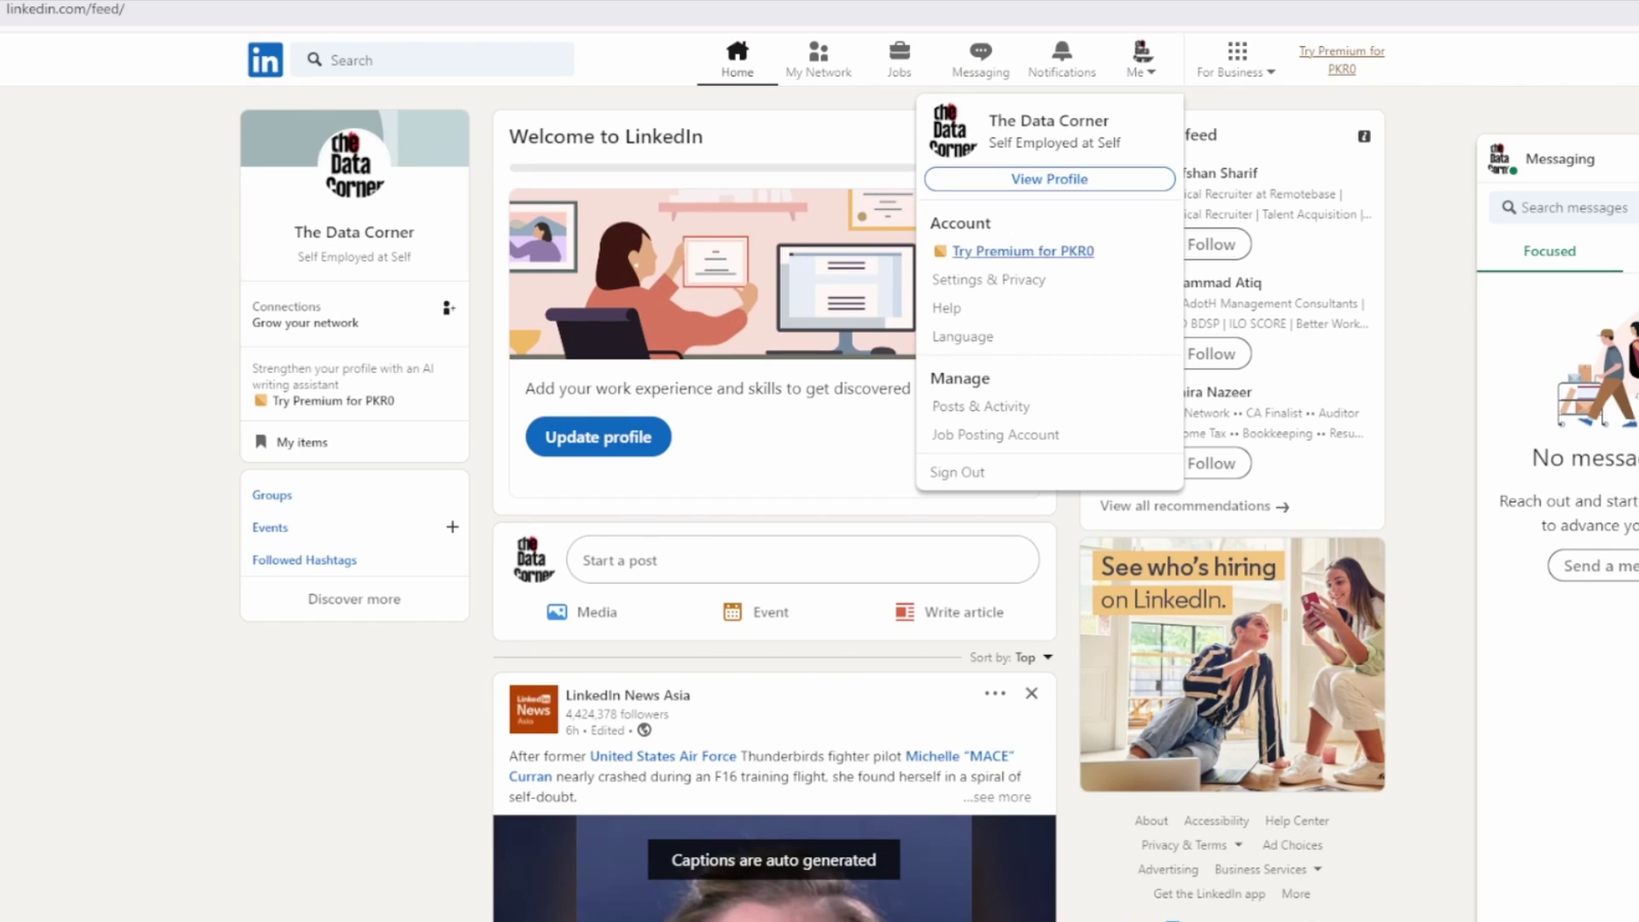
left_click(1049, 179)
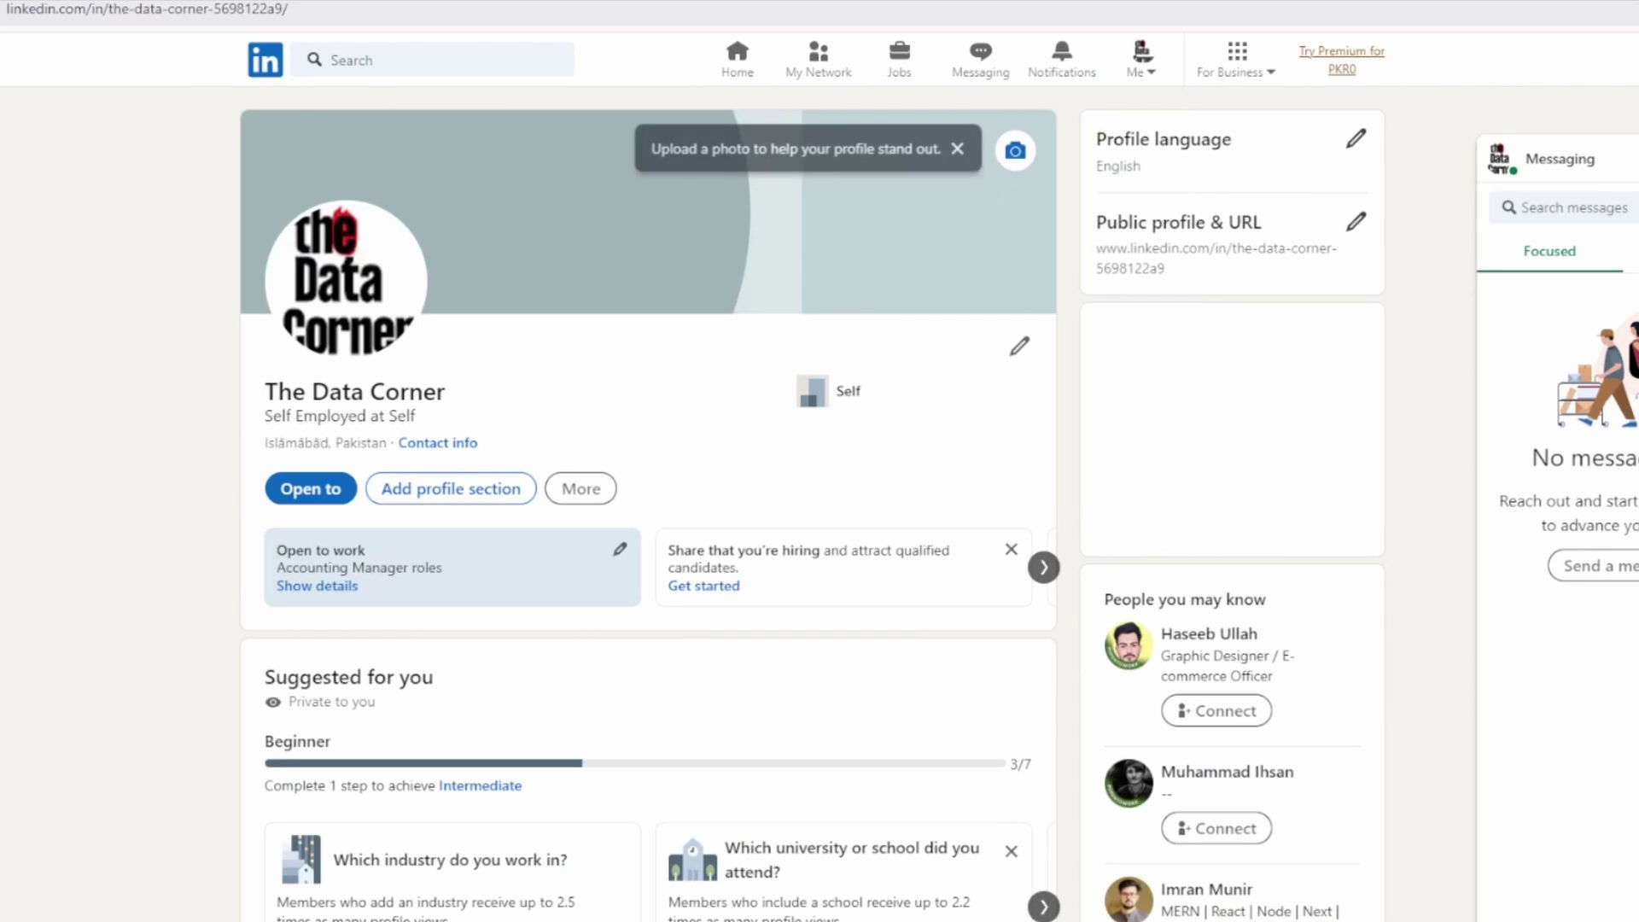
scroll(649, 504, "down", 3)
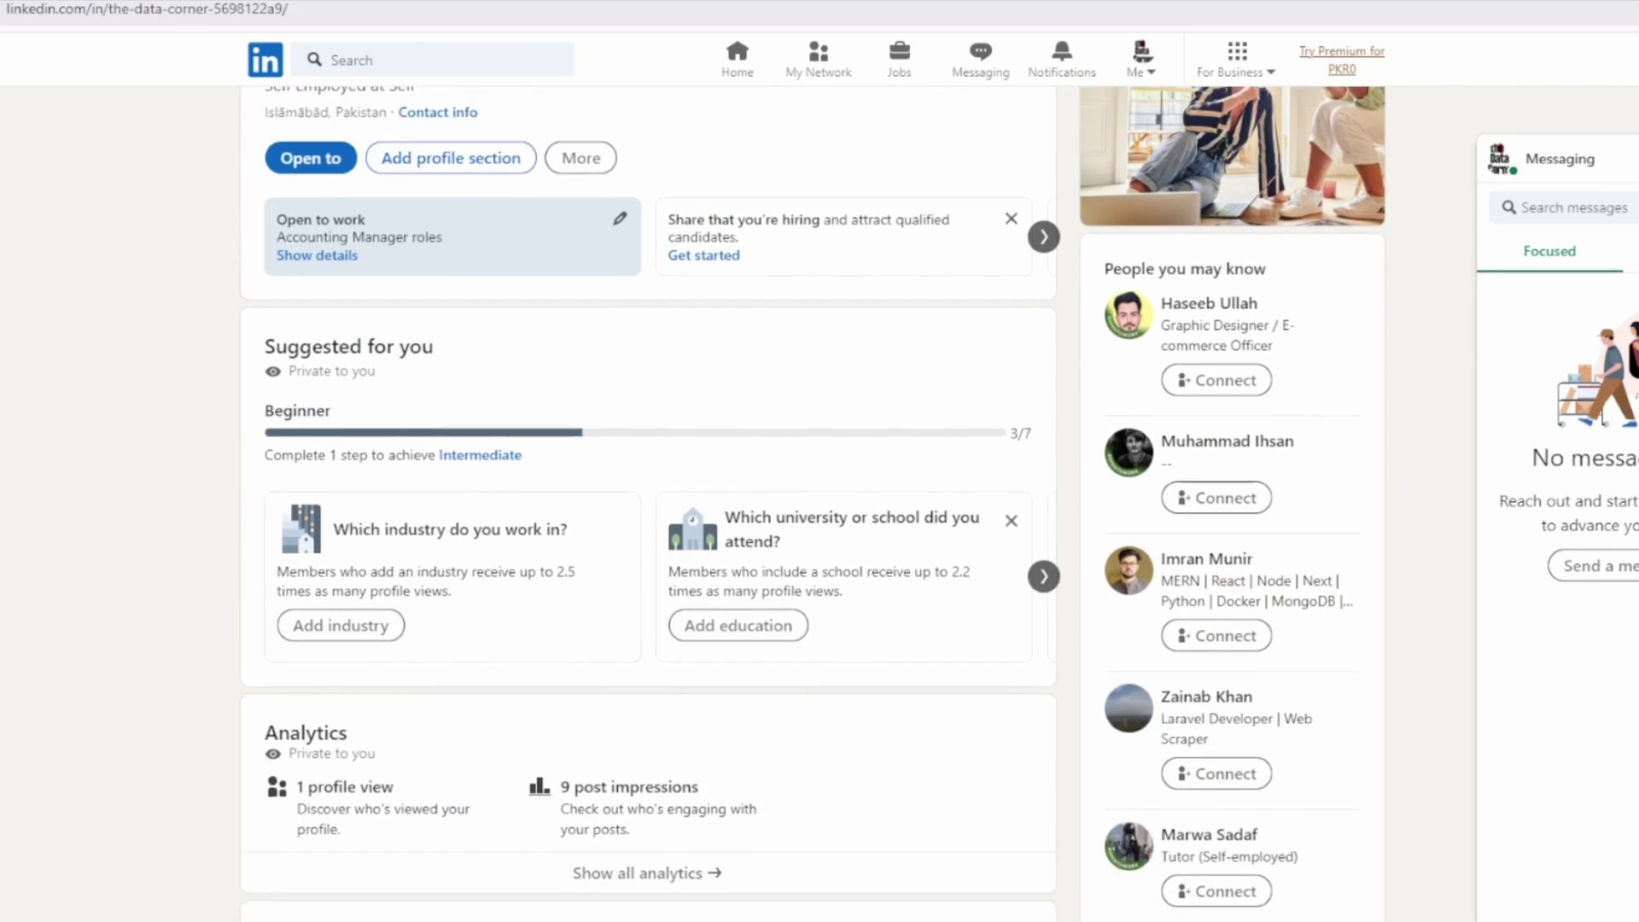
scroll(648, 504, "down", 5)
left_click(281, 387)
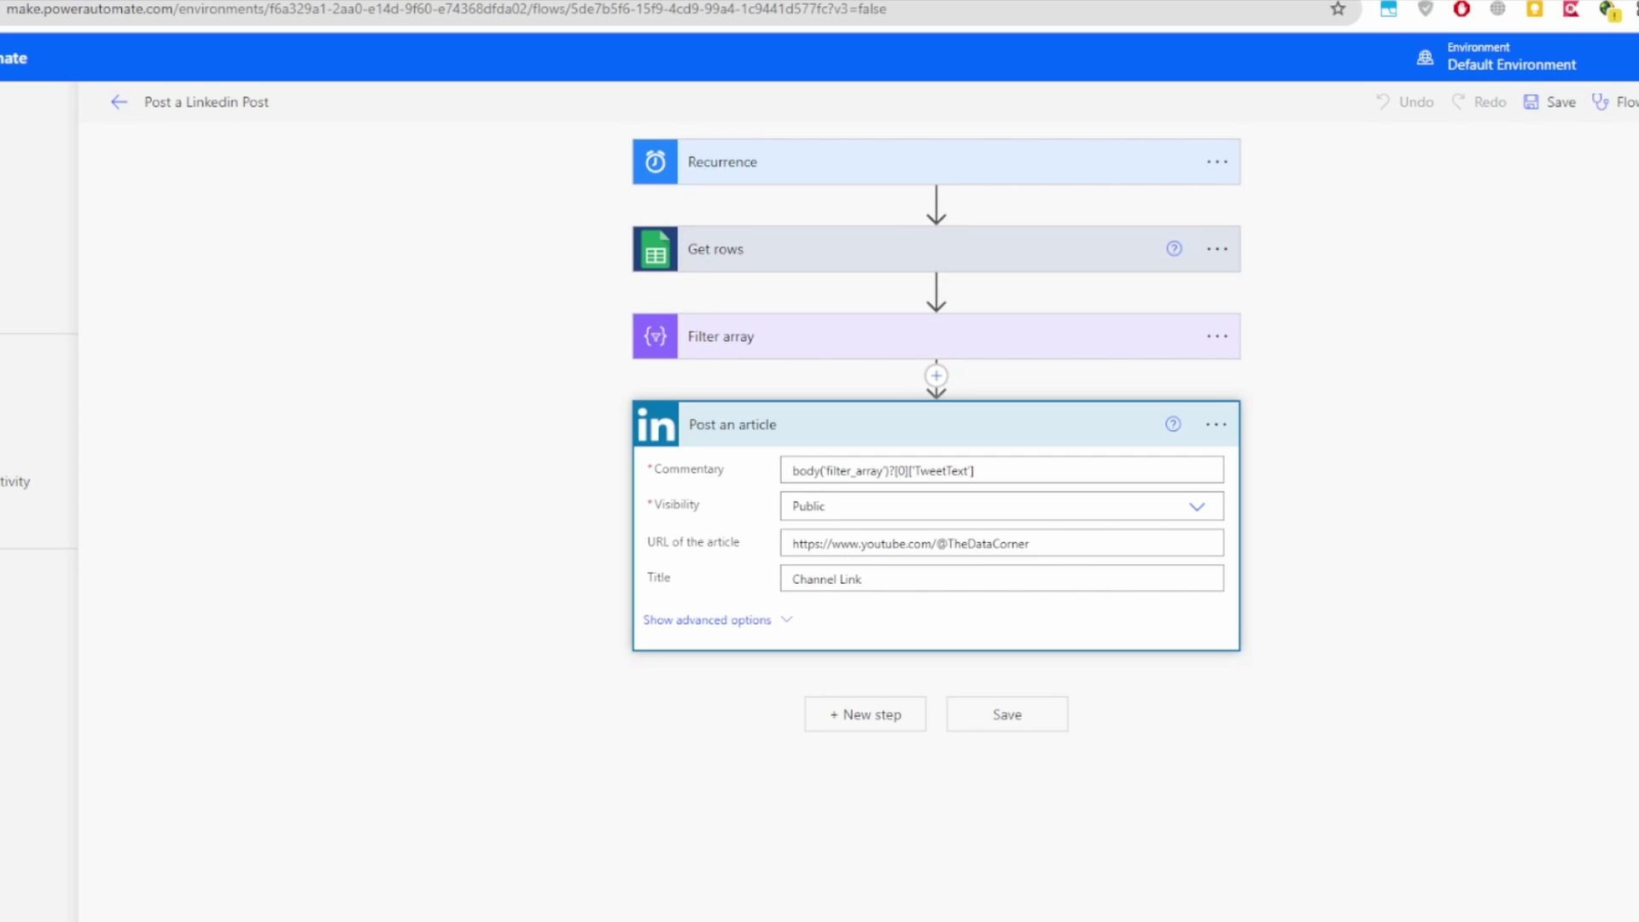
Step: Clear the Post an article commentary and paste an expression that concatenates Filter array's TweetText and Code, separated by decodeUriComponent('%0A')
left_click_drag(974, 470, 792, 471)
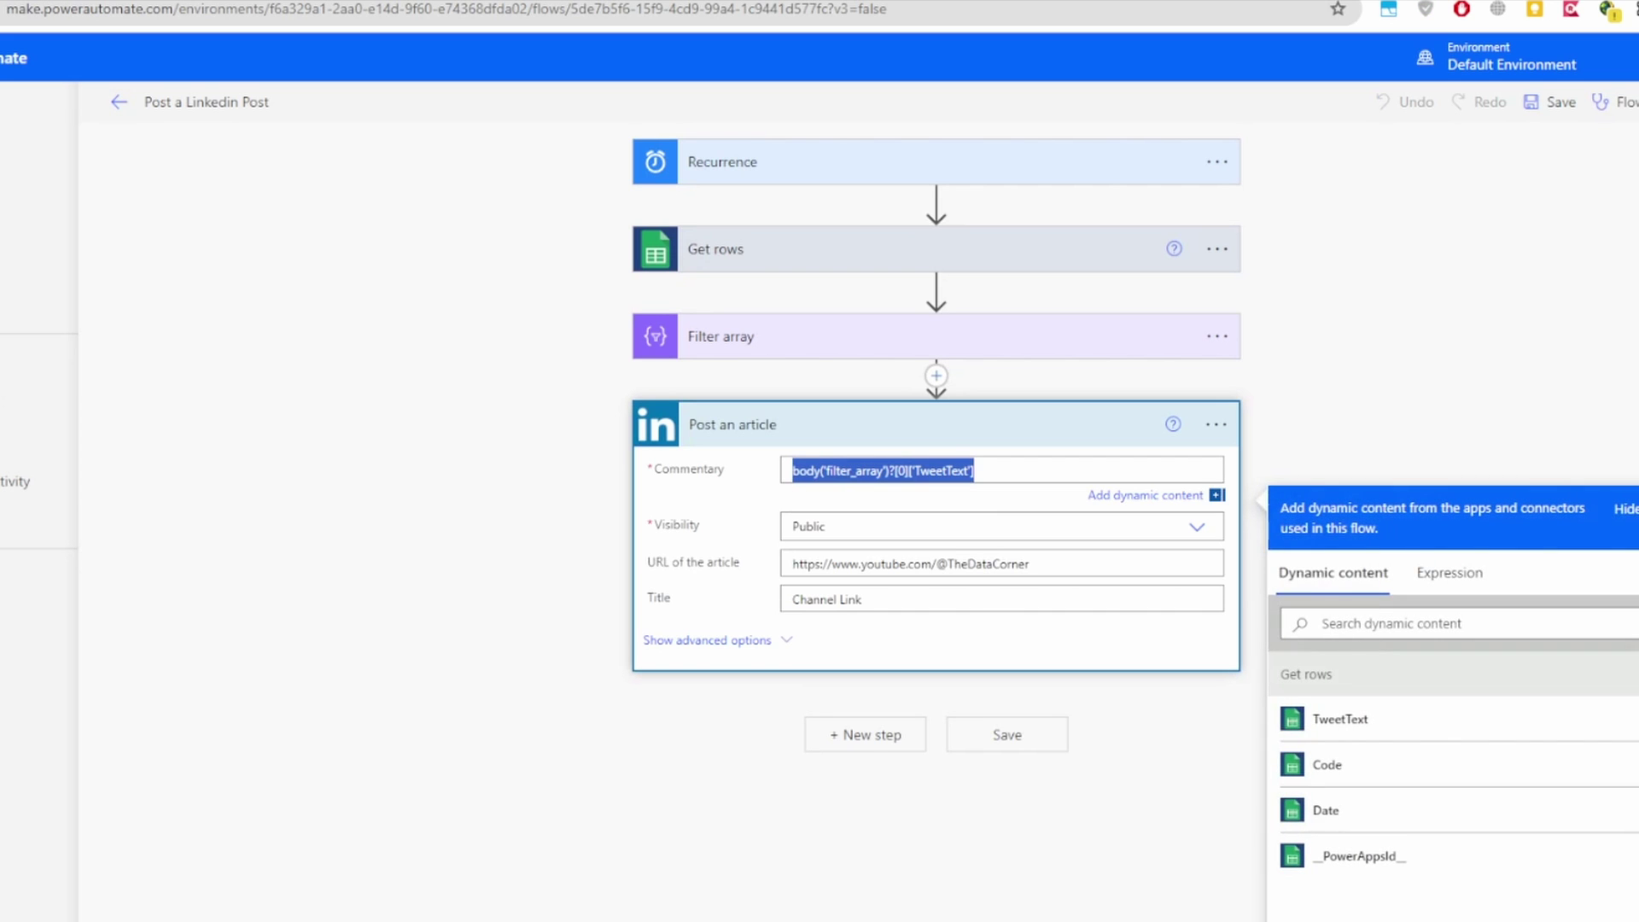
key("BackSpace")
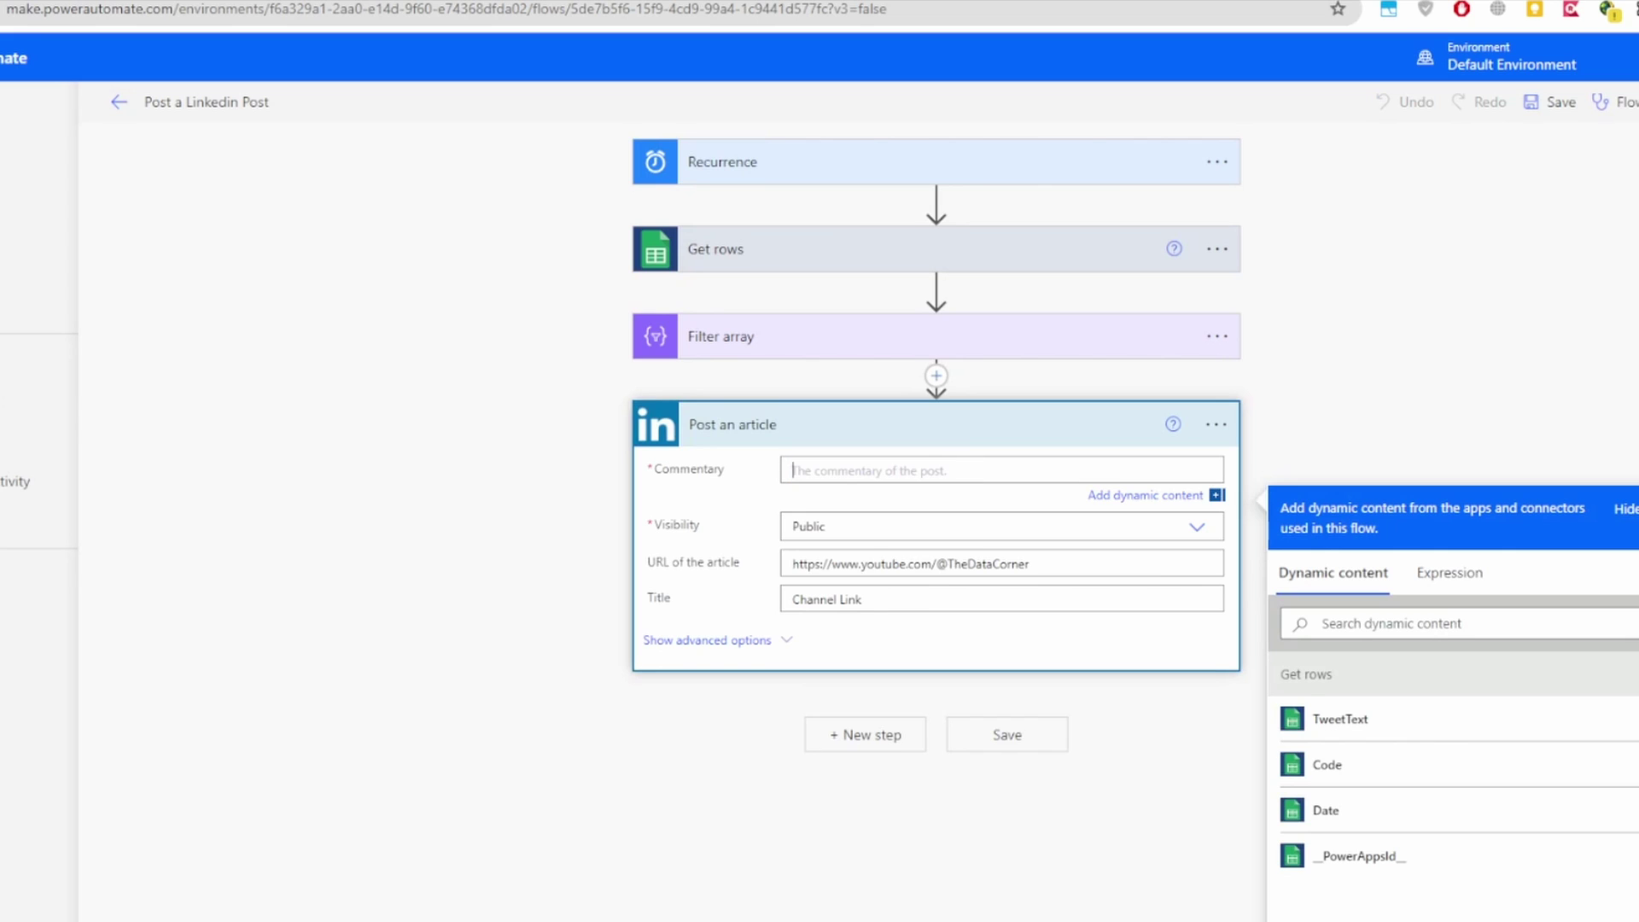
left_click(1449, 571)
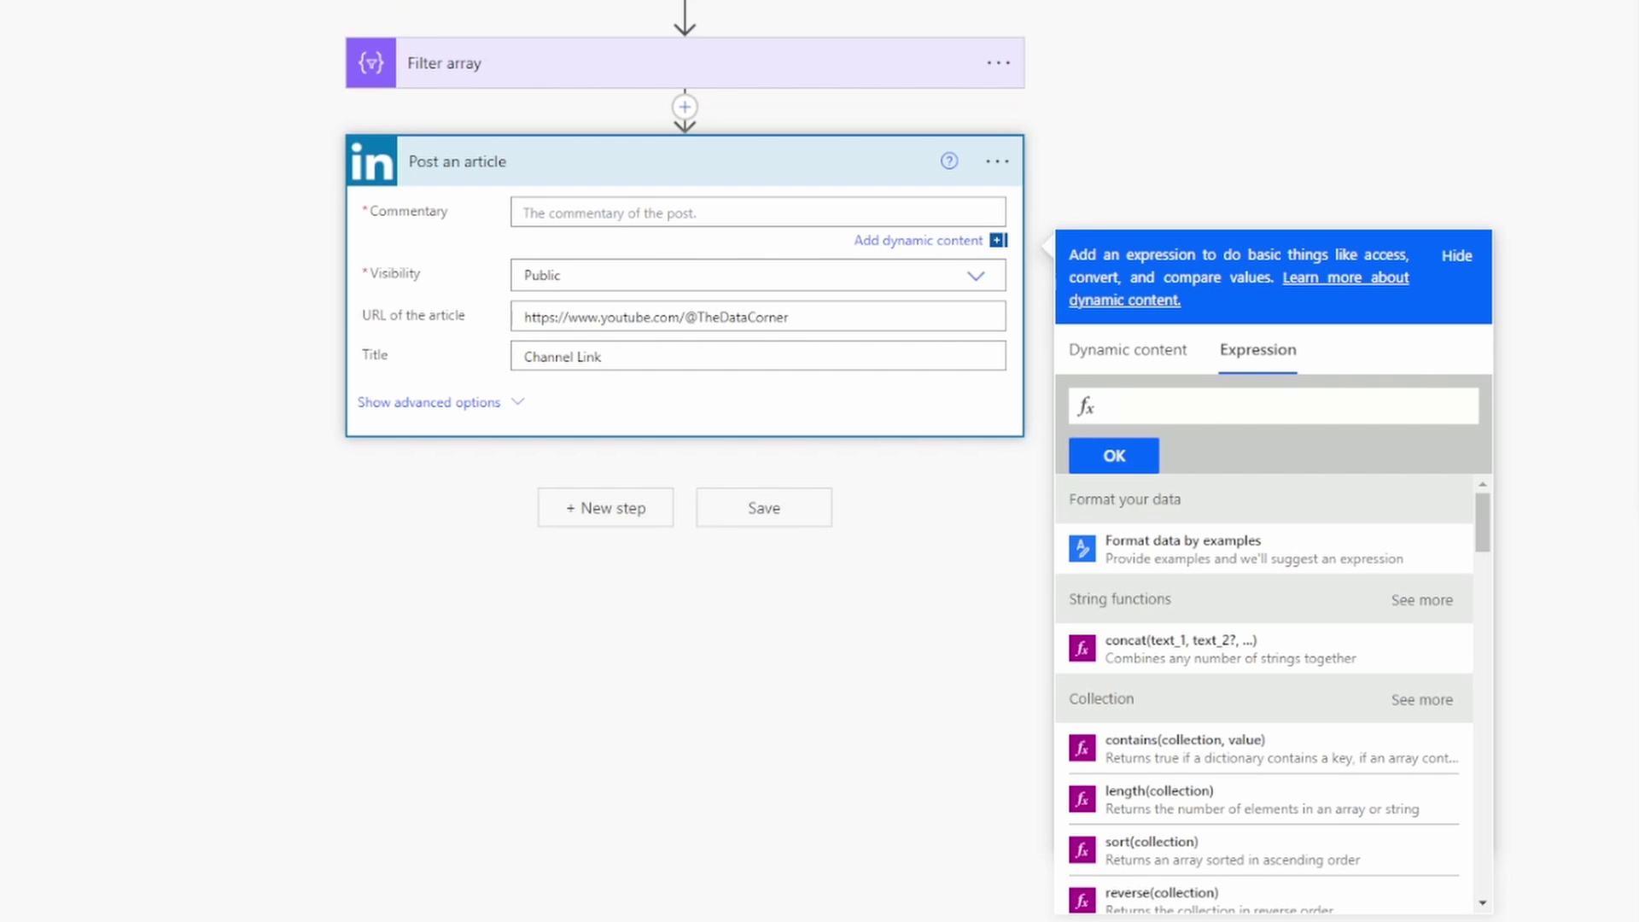
key("ctrl+v")
Step: Examine the whole concat expression, from the TweetText reference through the decodeUriComponent('%0A') line breaks to the Code reference
left_click_drag(1395, 406, 1110, 406)
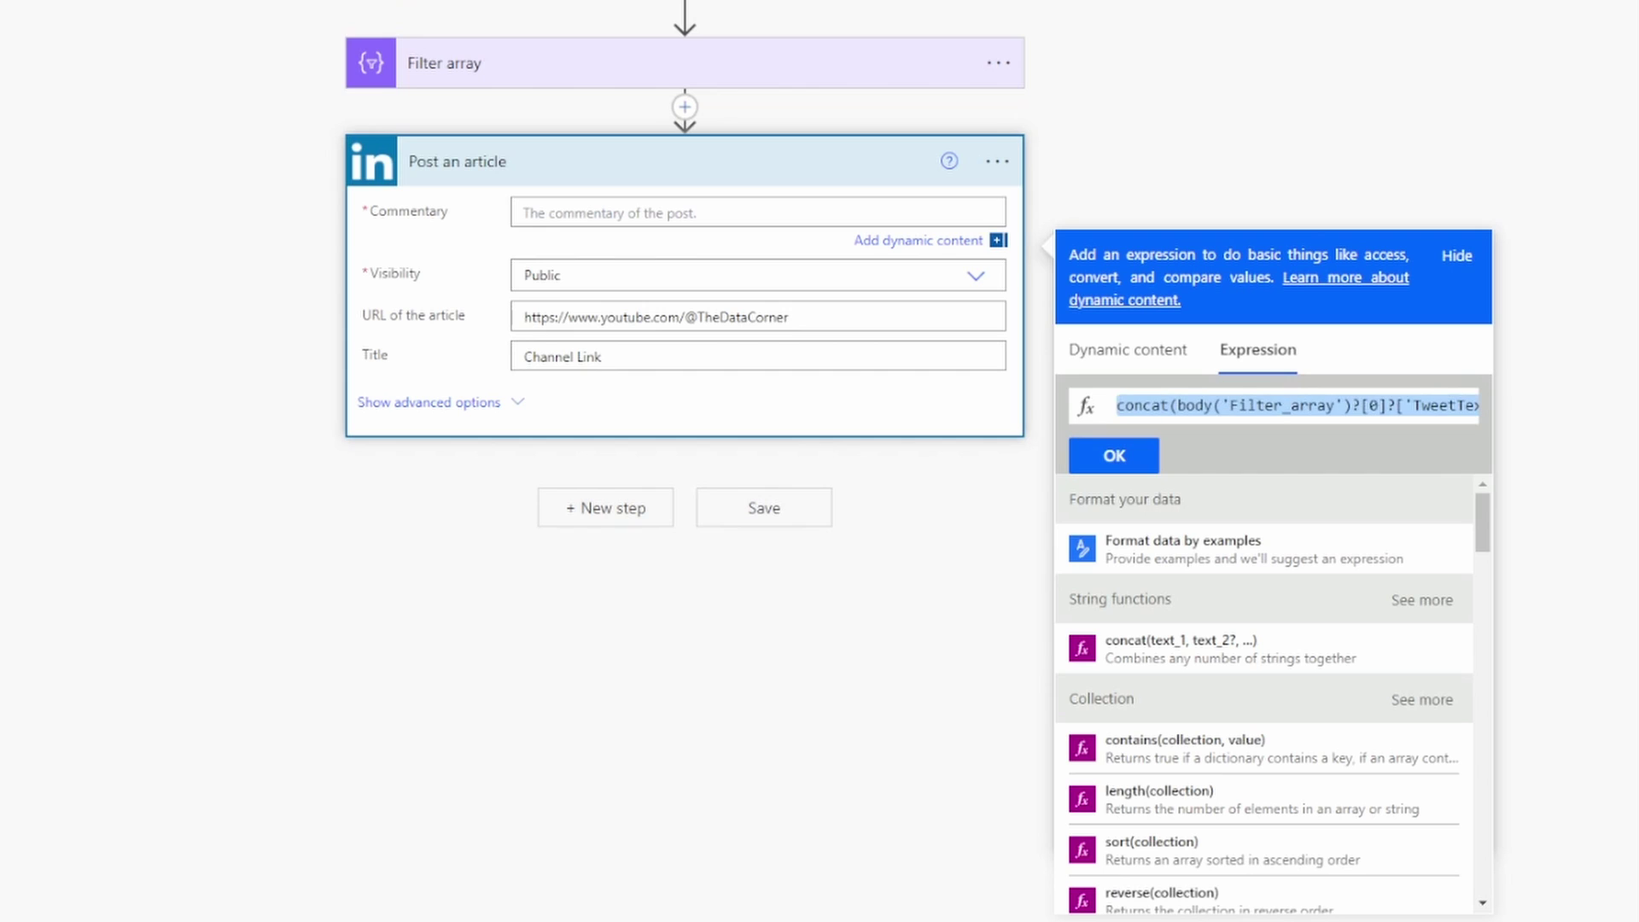
left_click(1151, 406)
left_click(1210, 406)
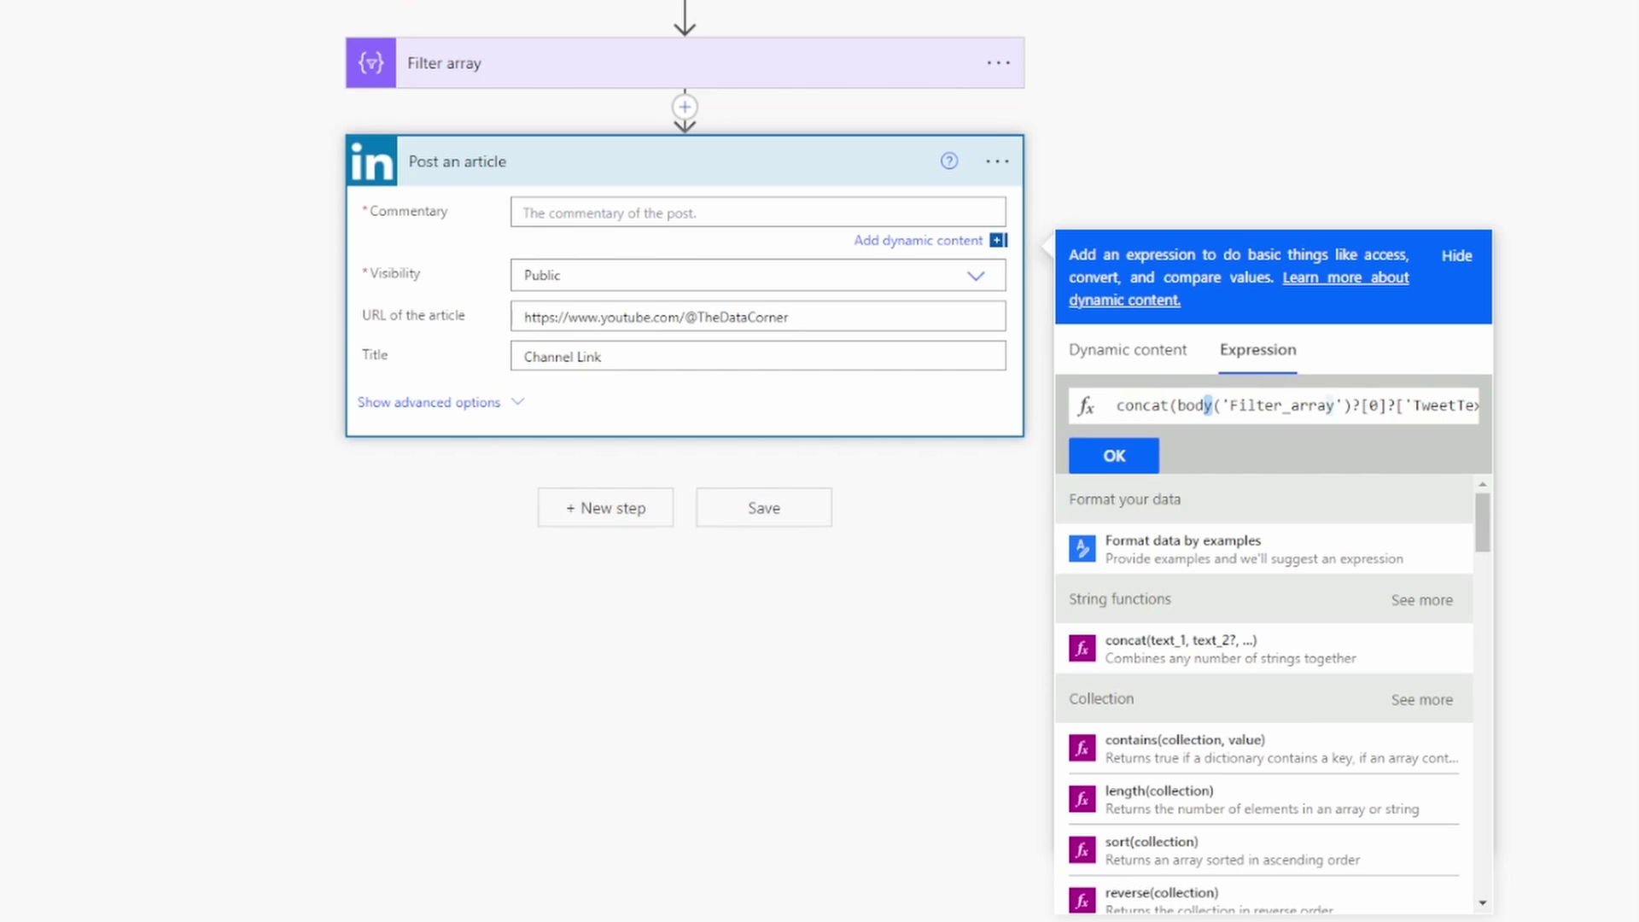
left_click_drag(1413, 405, 1475, 405)
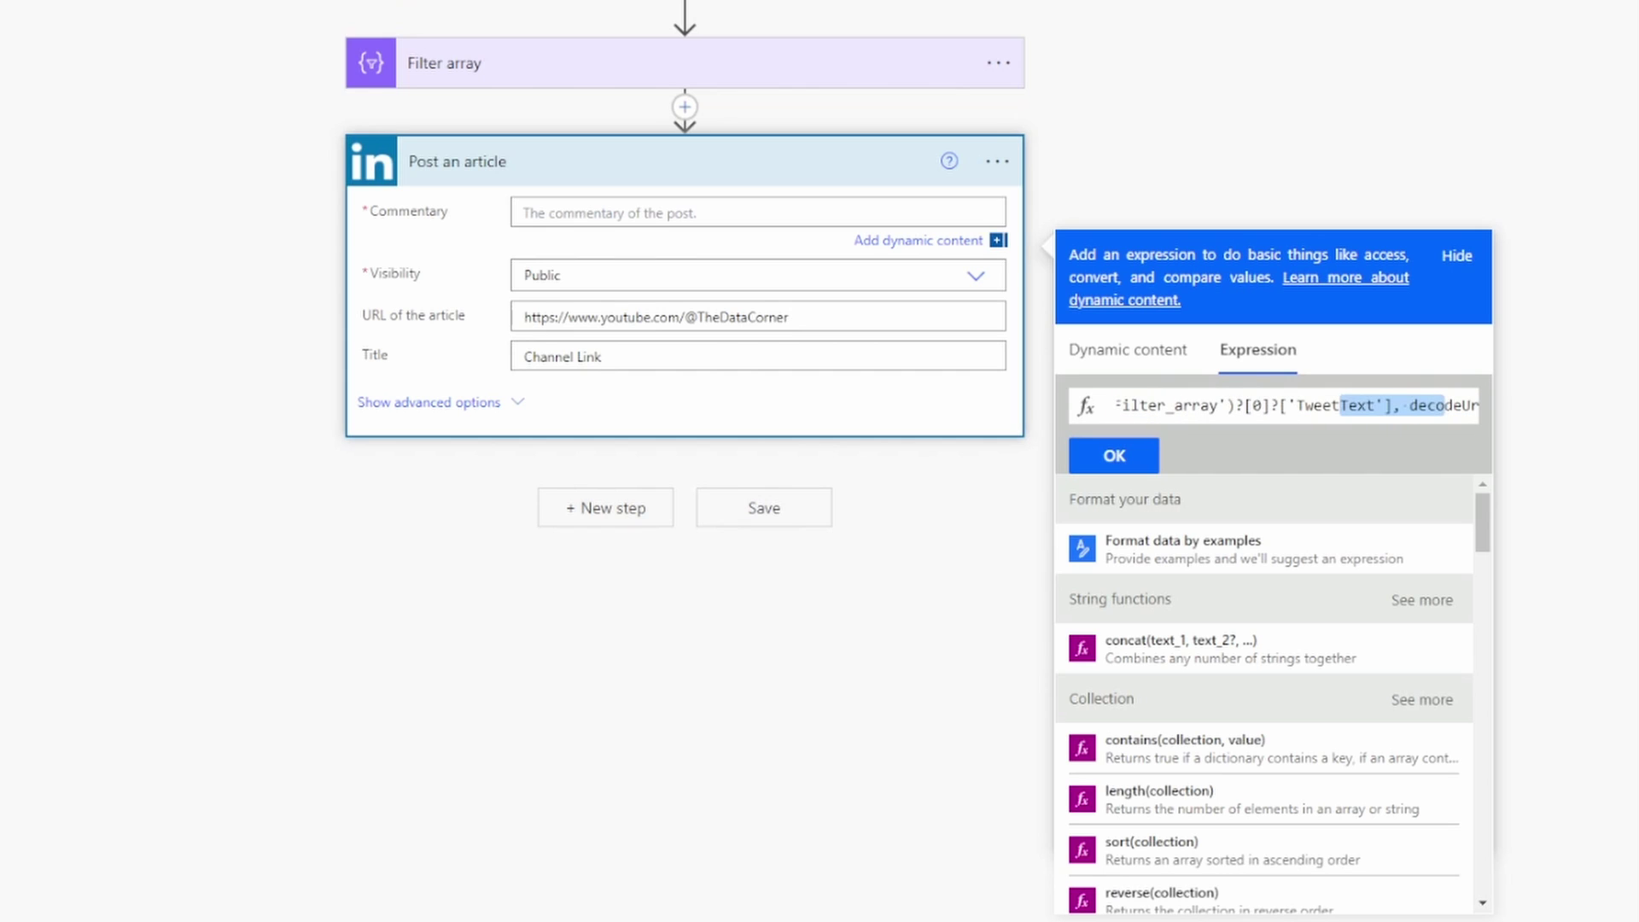
left_click(1445, 406)
key("Right")
key("Right")
key("Right")
key("Right")
key("Right")
key("Right")
key("Right")
key("Right")
key("Right")
key("Right")
key("Right")
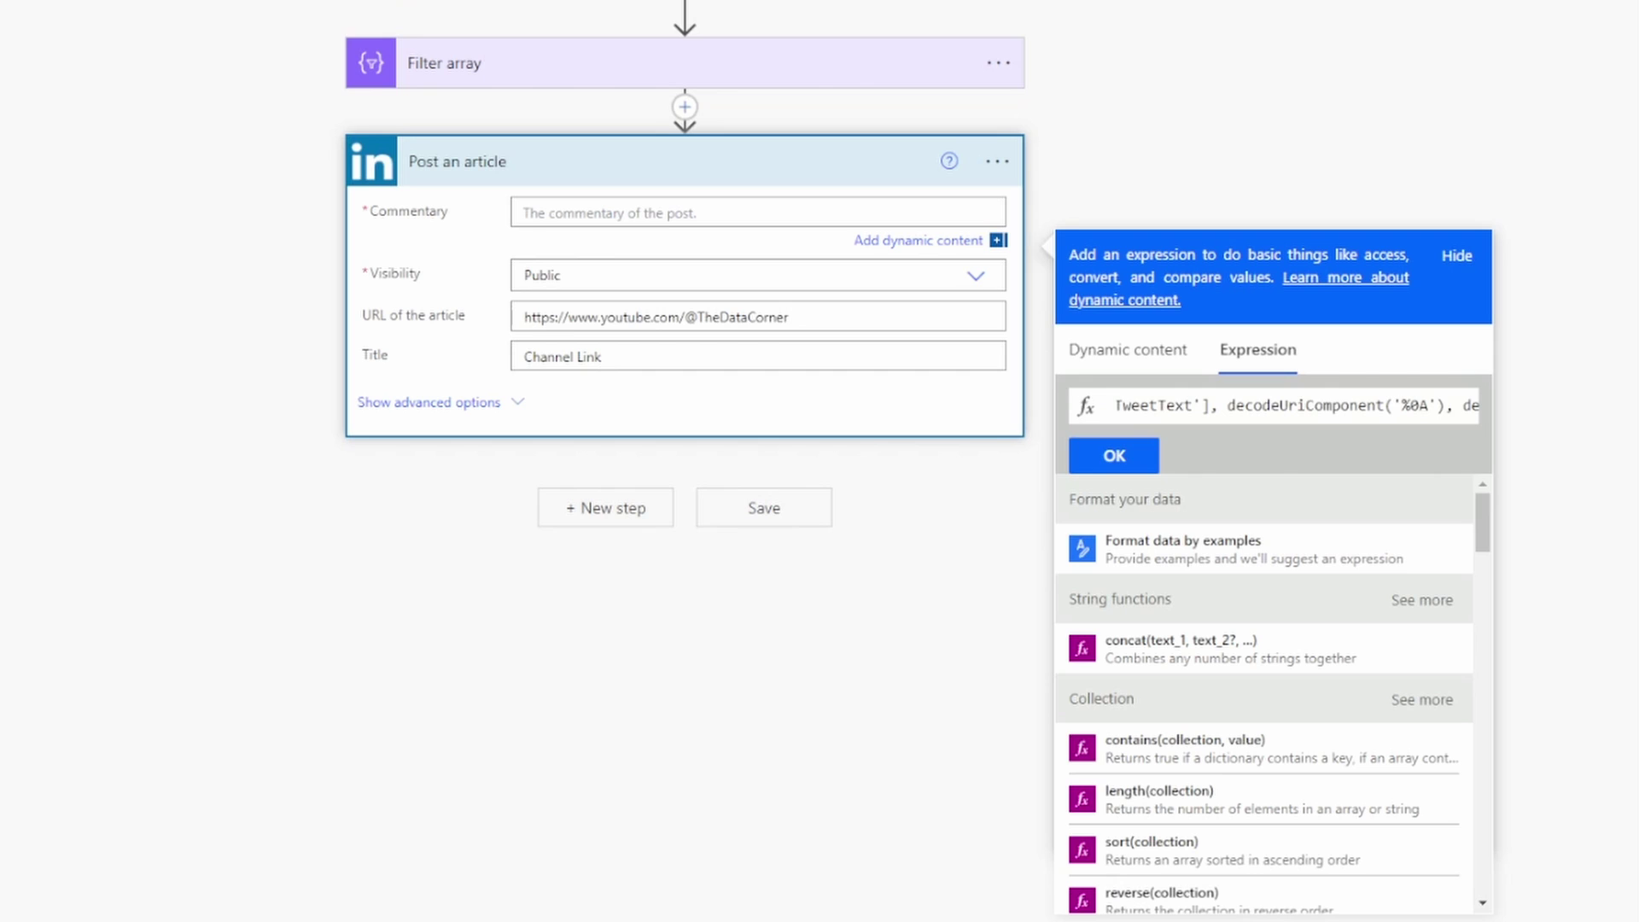
key("Right")
key("Right")
key("Right")
key("Right")
key("Right")
key("Right")
key("Right")
key("Right")
key("Right")
key("Right")
key("Right")
key("Right")
key("Right")
key("Right")
key("Right")
key("Right")
key("Right")
key("Right")
key("Right")
key("Right")
key("Right")
key("Right")
key("Right")
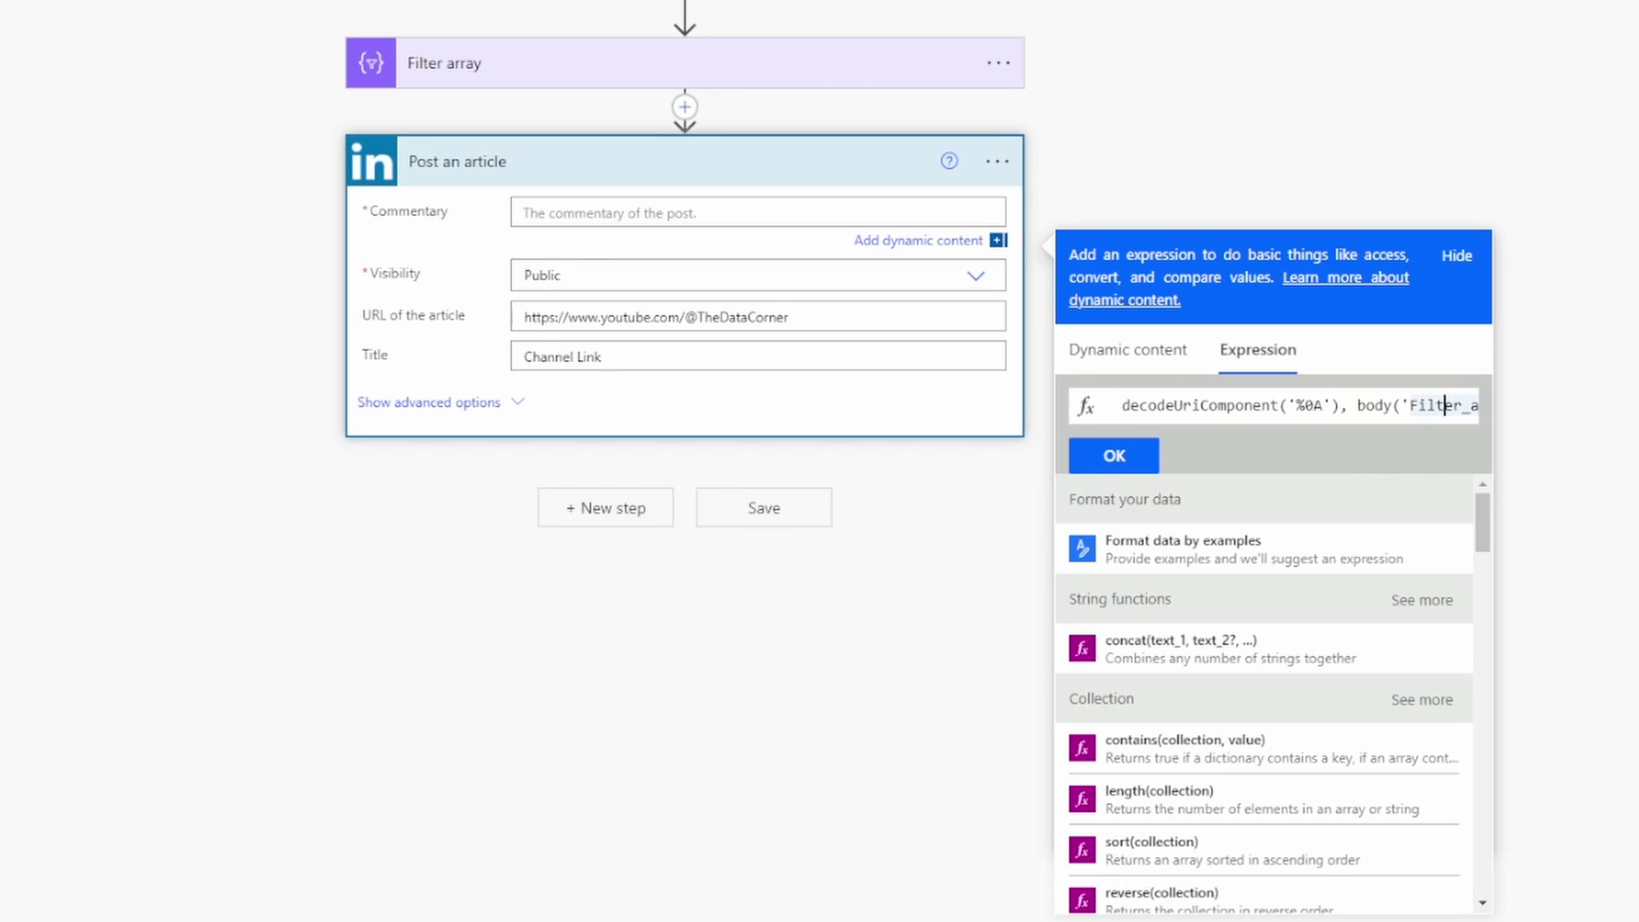
key("Right")
key("Right")
key("Right")
key("Right")
key("Right")
key("Right")
key("Right")
key("Right")
key("Right")
key("Right")
key("Right")
key("Right")
key("Right")
key("Right")
key("Right")
key("Right")
key("Right")
key("Right")
key("Right")
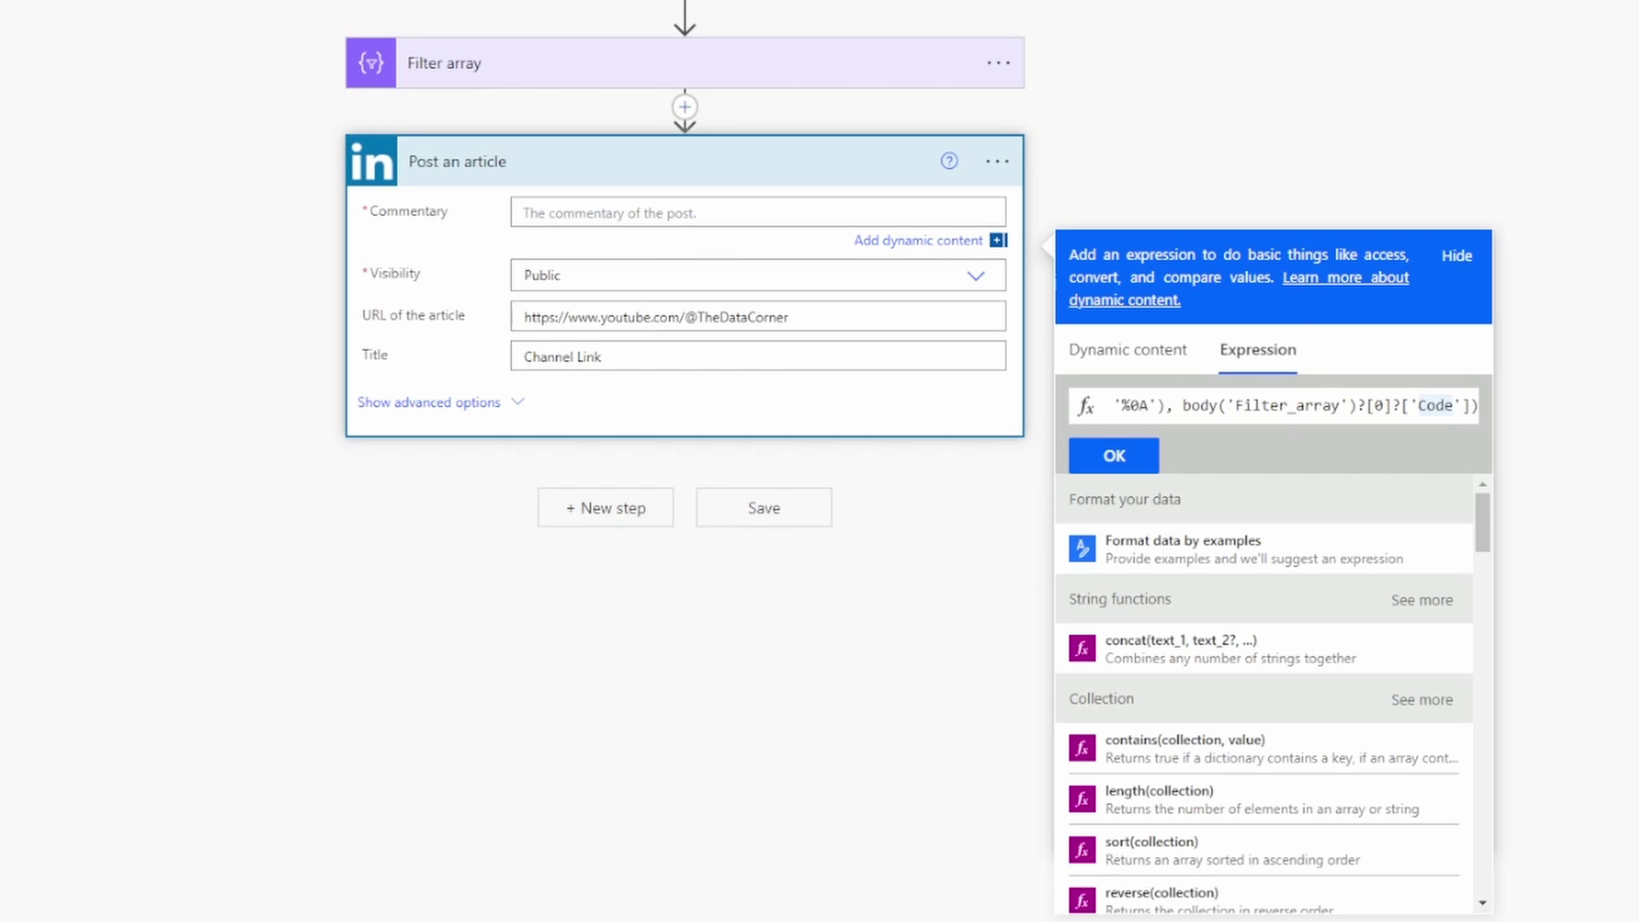
Step: Insert the concat expression as the Commentary of the Post an article action
mouse_move(82, 921)
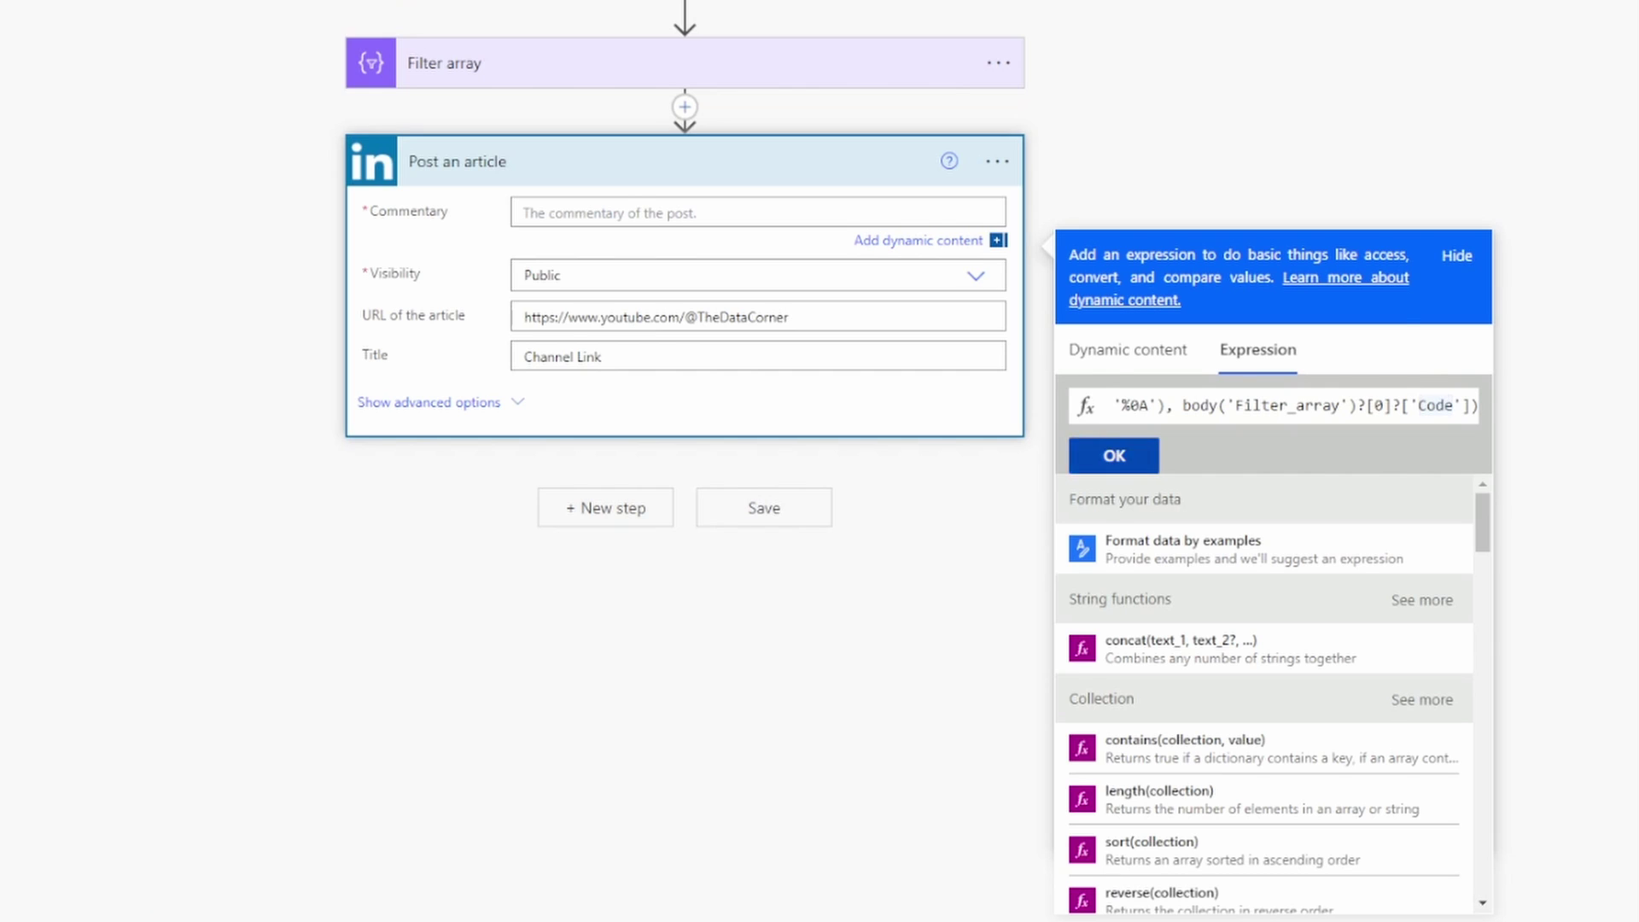
left_click(1114, 455)
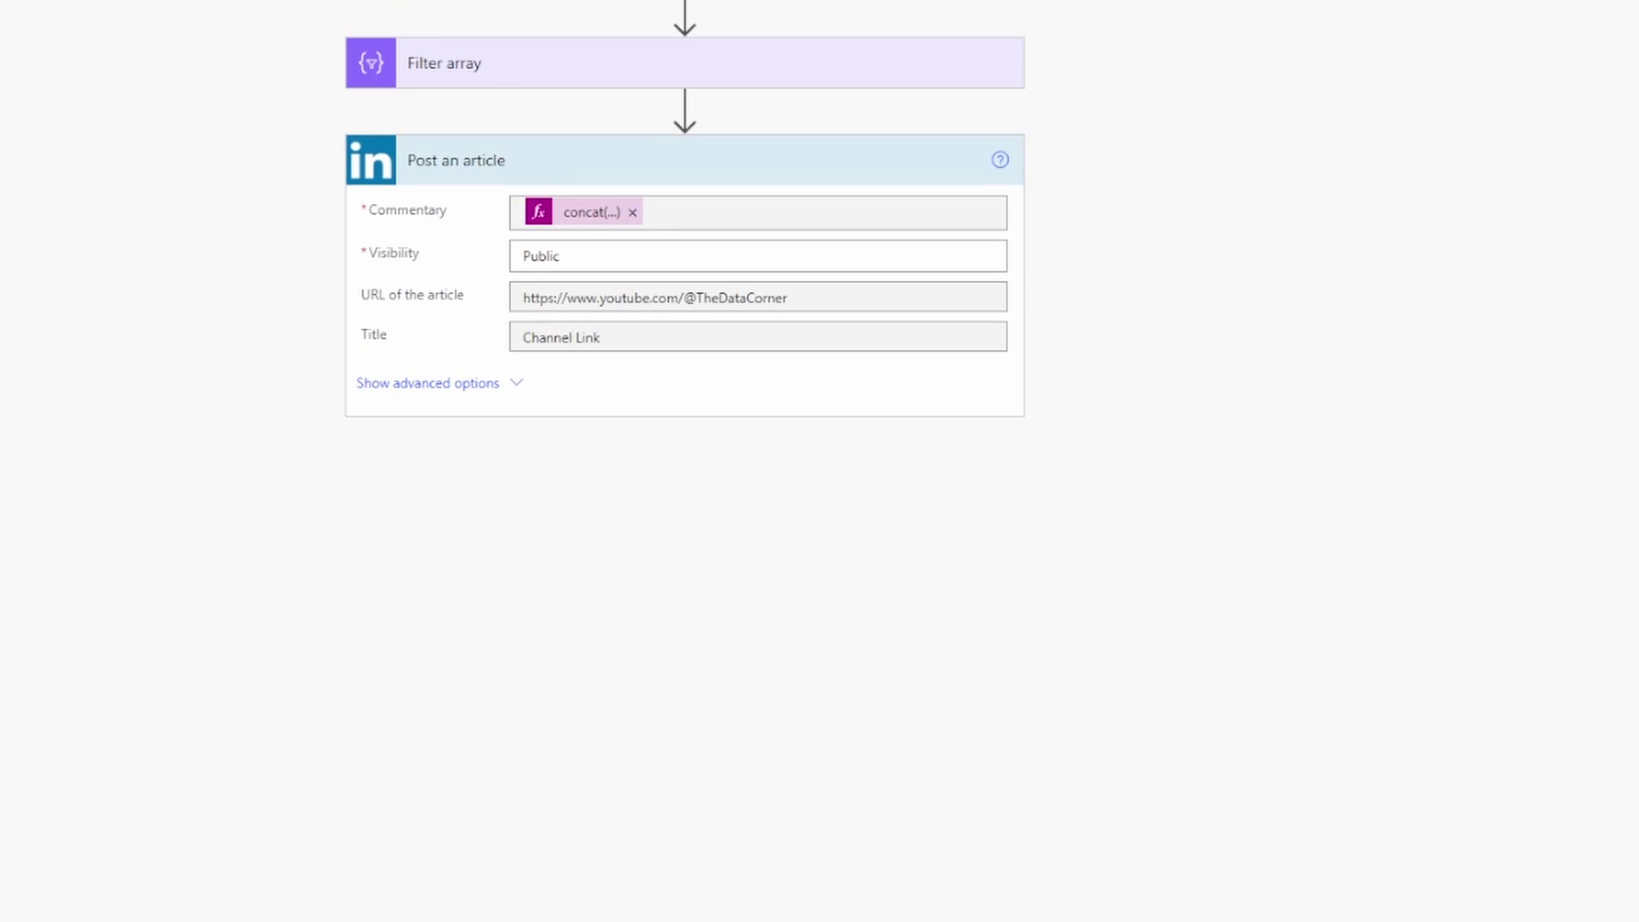